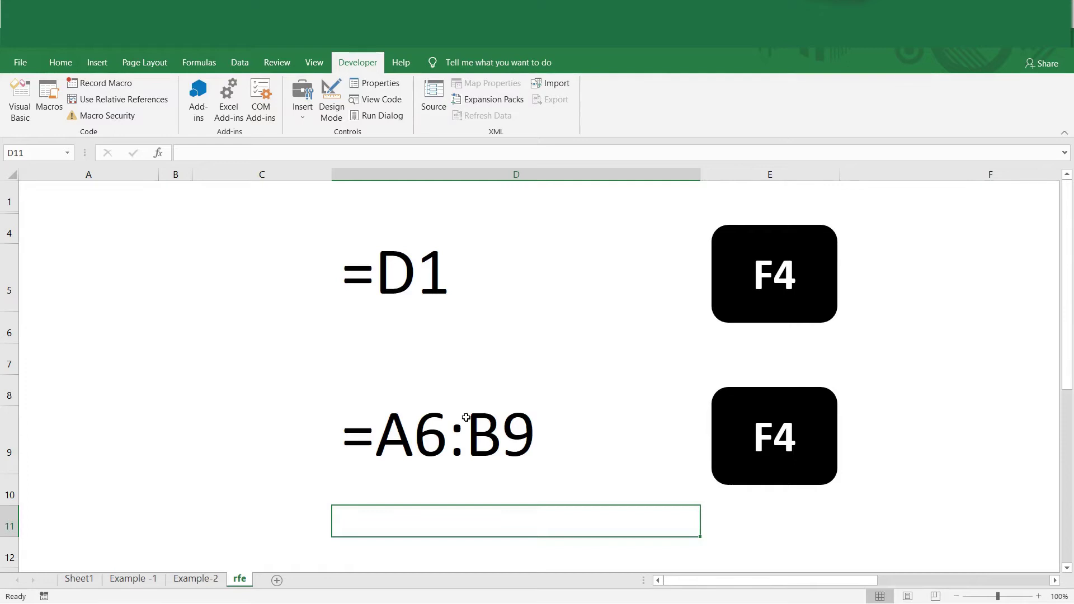
# Cycle the D1 reference in cell D5 through its relative, mixed and absolute forms, stopping at =D$1.
pyautogui.click(794, 294)
pyautogui.click(795, 294)
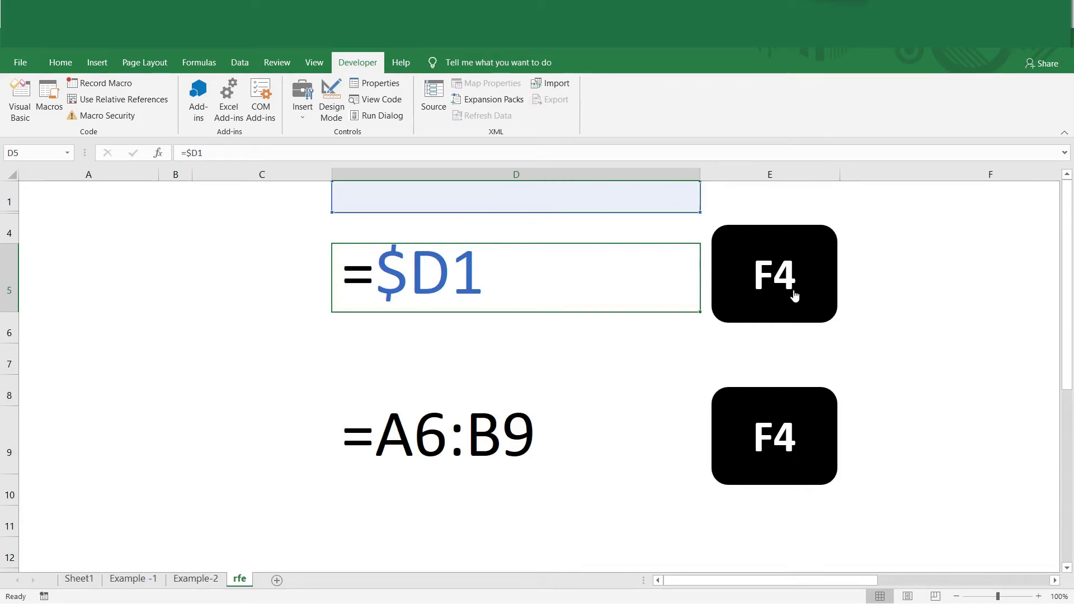
pyautogui.click(794, 294)
pyautogui.click(795, 295)
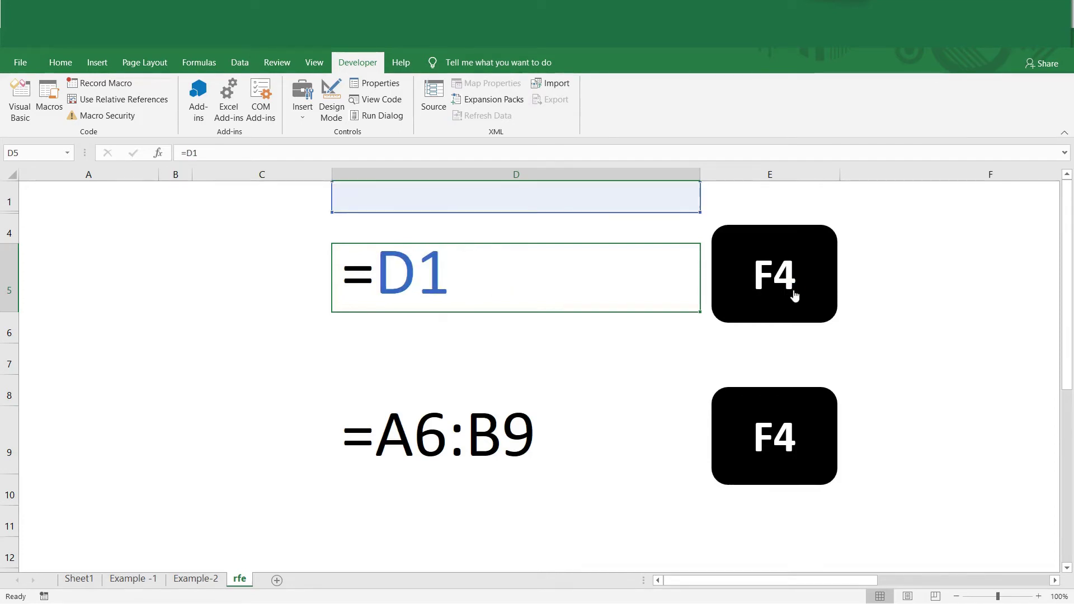
pyautogui.click(795, 294)
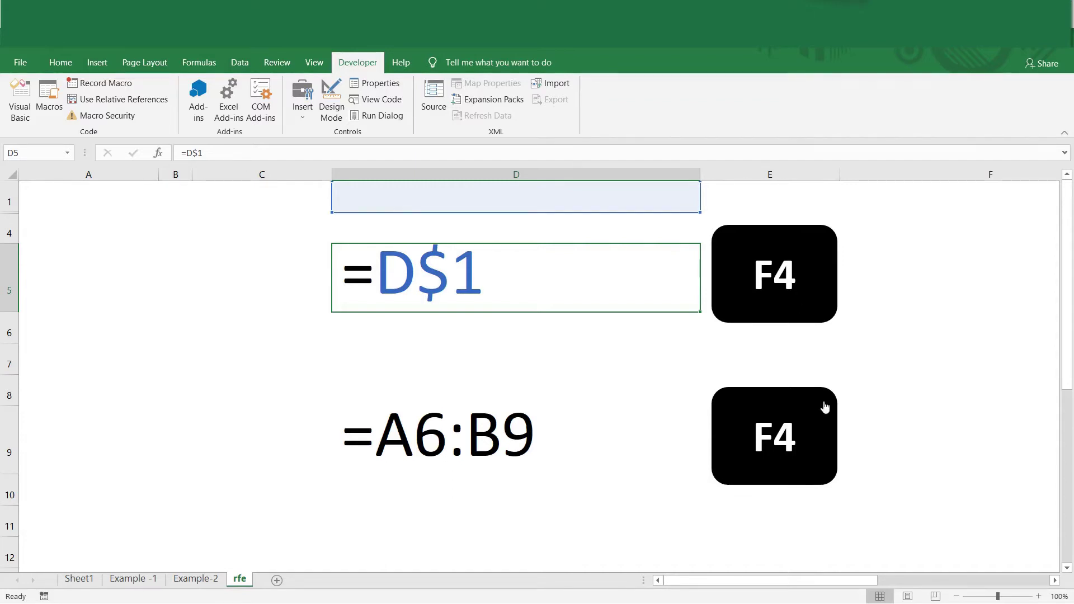
# Cycle the A6:B9 range reference in cell D9 through its reference types, stopping at =$A6:$B9.
pyautogui.click(784, 451)
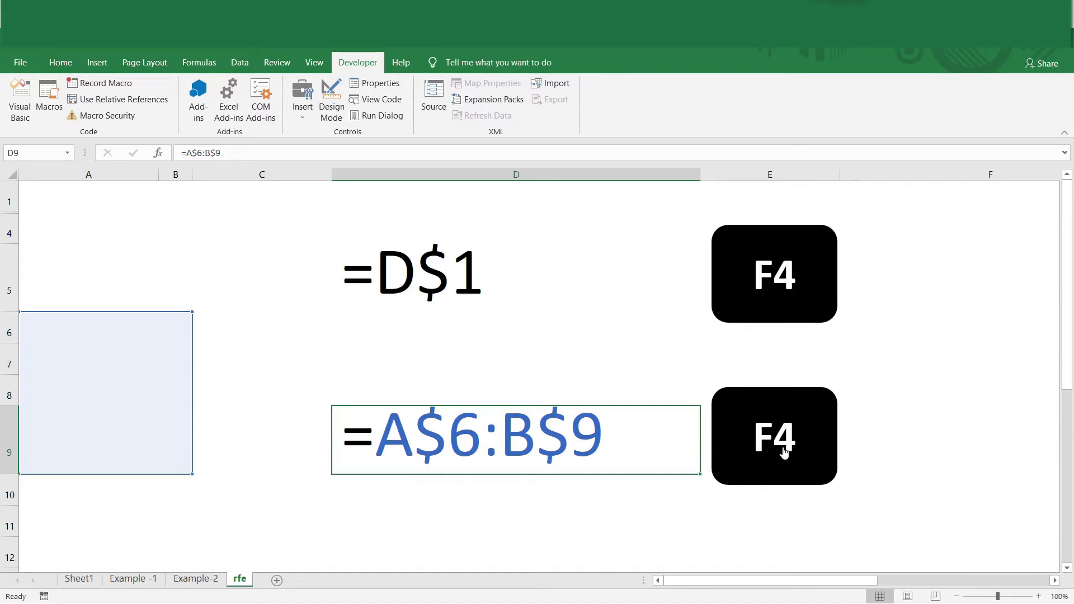
pyautogui.click(783, 451)
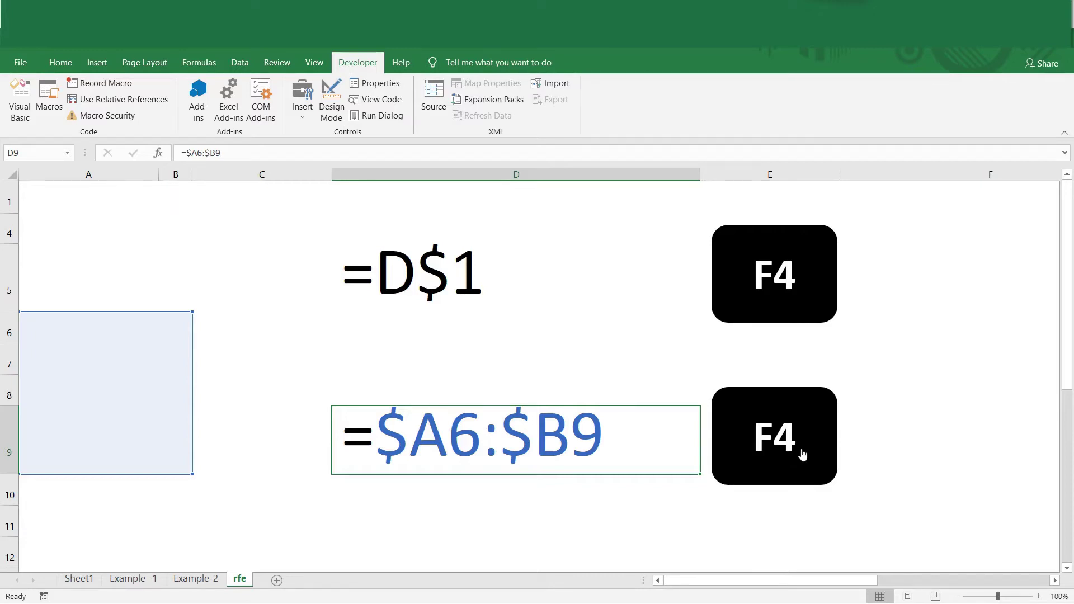
pyautogui.press('F4')
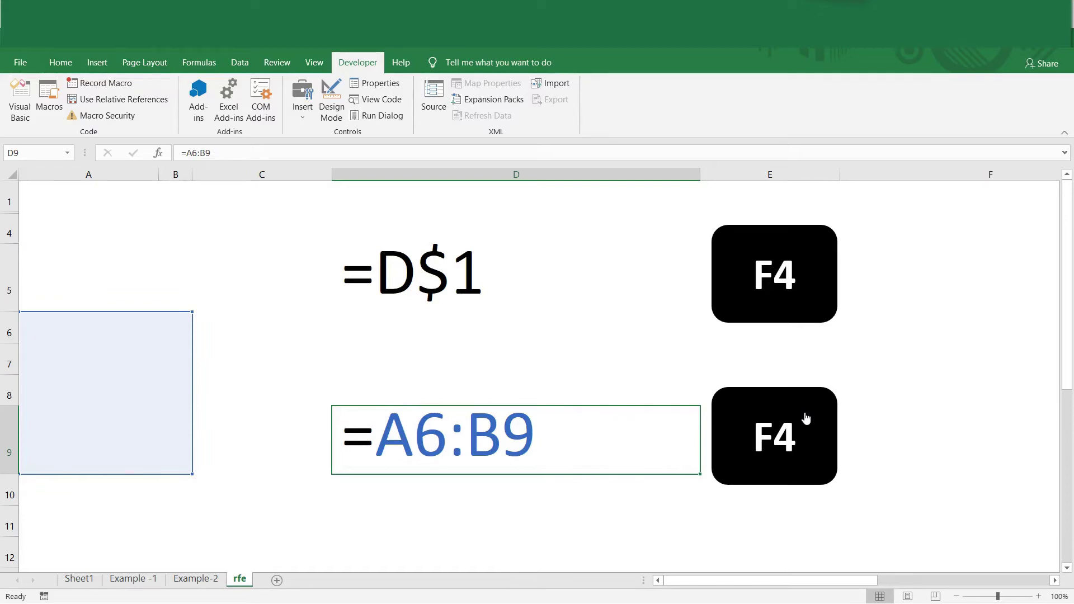
pyautogui.press('F4')
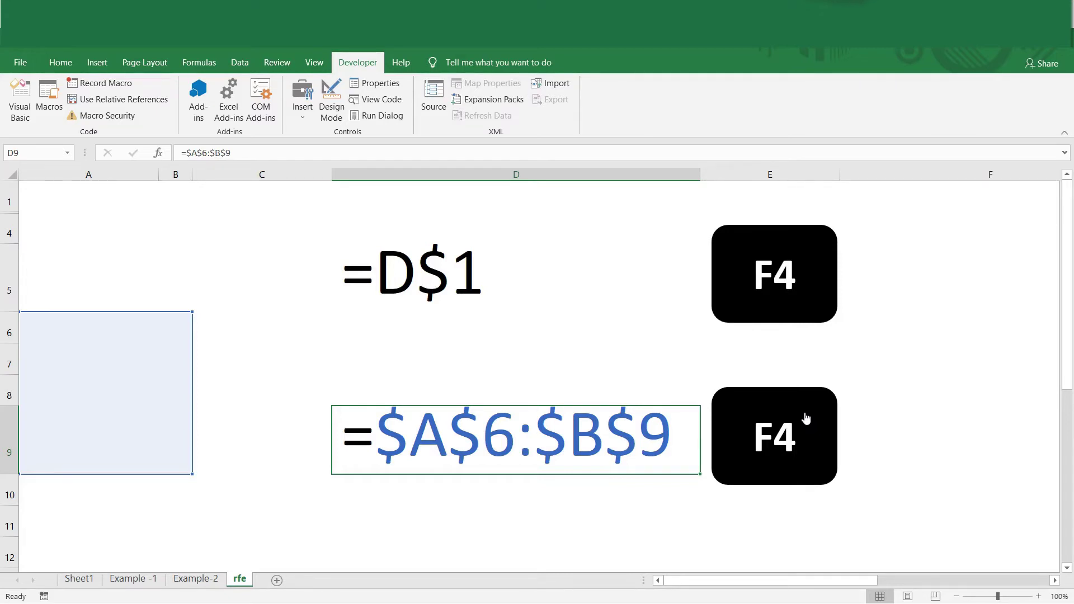
pyautogui.press('F4')
pyautogui.press('F4')
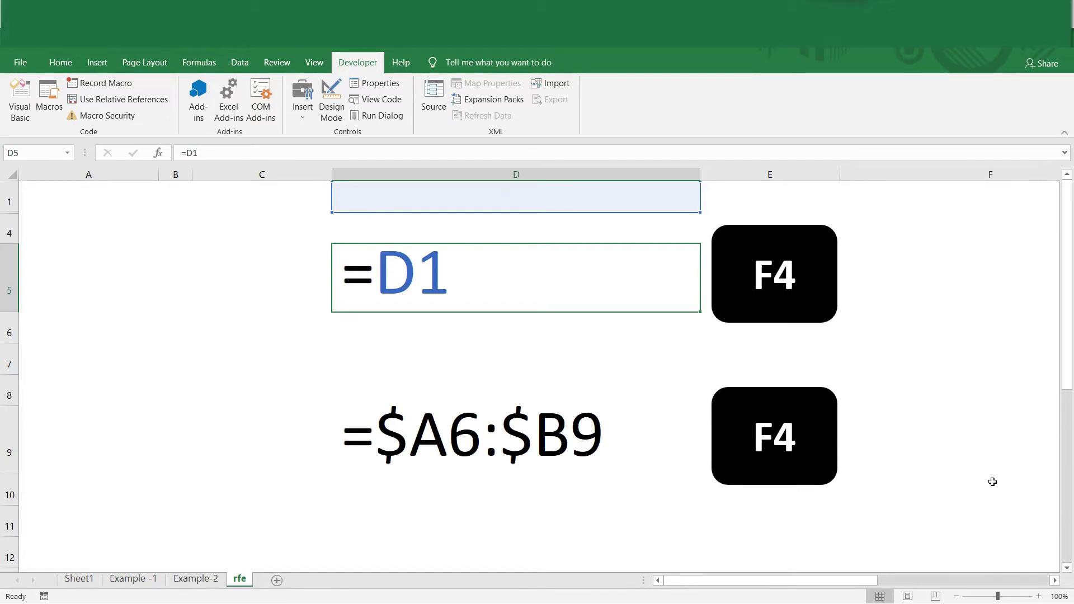
# Cycle cell D5's reference repeatedly through D$1, $D1, D1 and $D$1, finishing on the absolute form =$D$1.
pyautogui.click(776, 303)
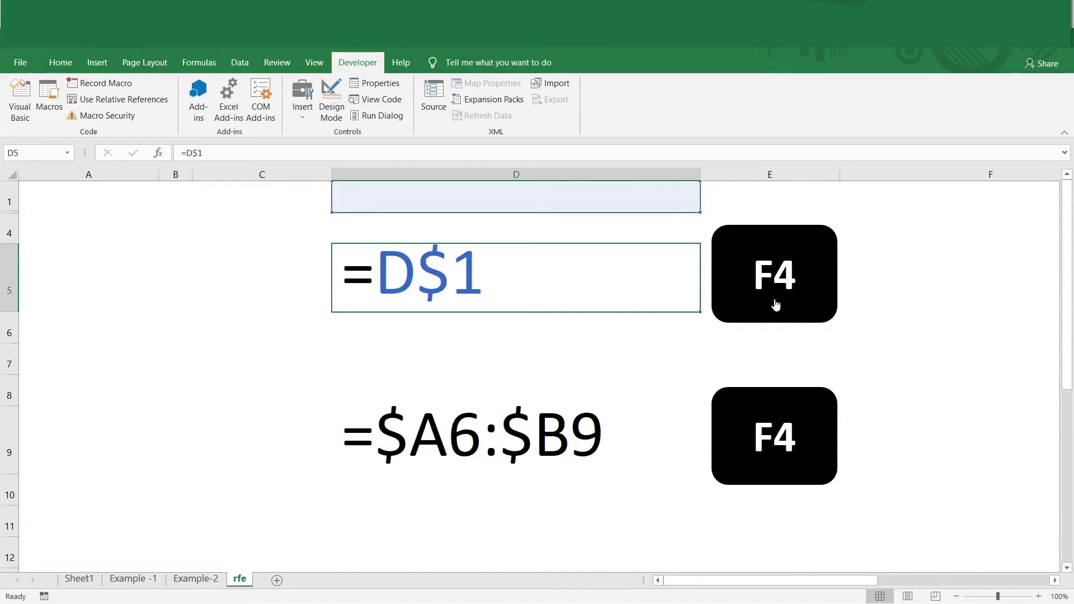
pyautogui.click(776, 303)
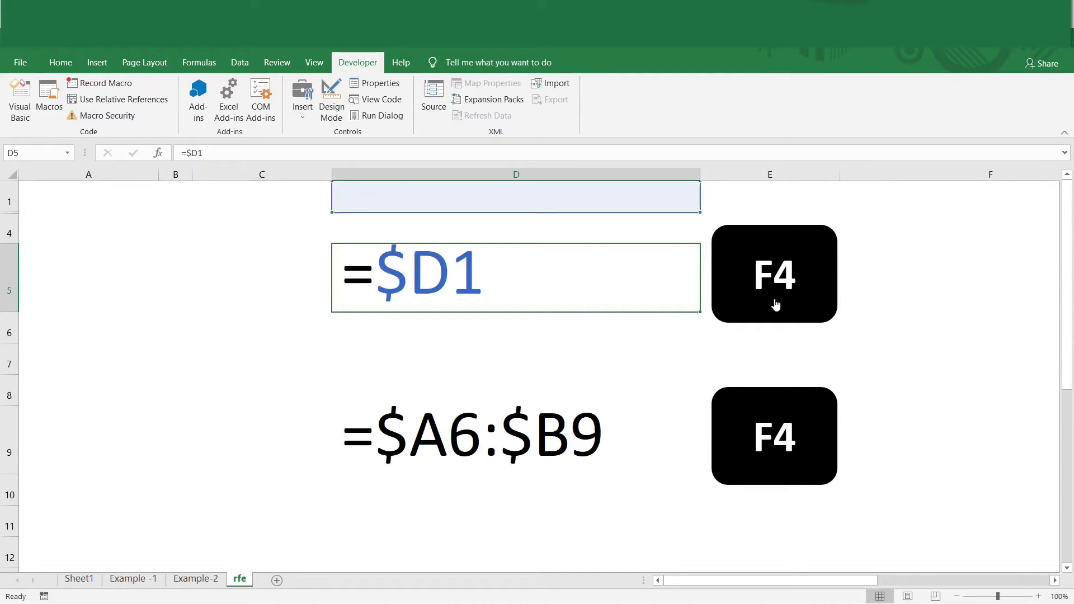
pyautogui.click(775, 303)
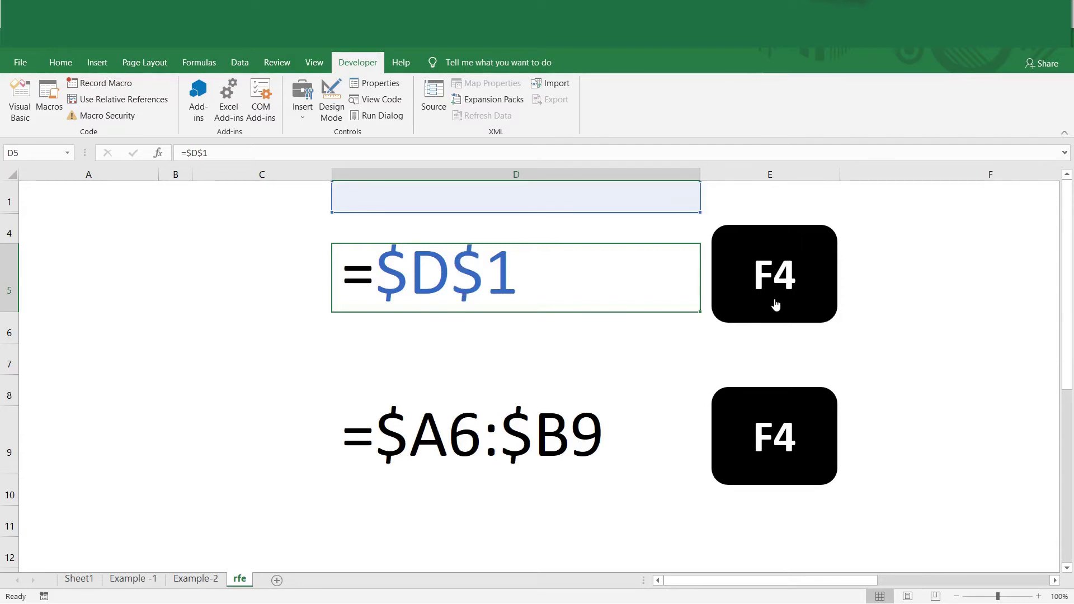
pyautogui.click(775, 304)
pyautogui.click(775, 303)
pyautogui.click(776, 303)
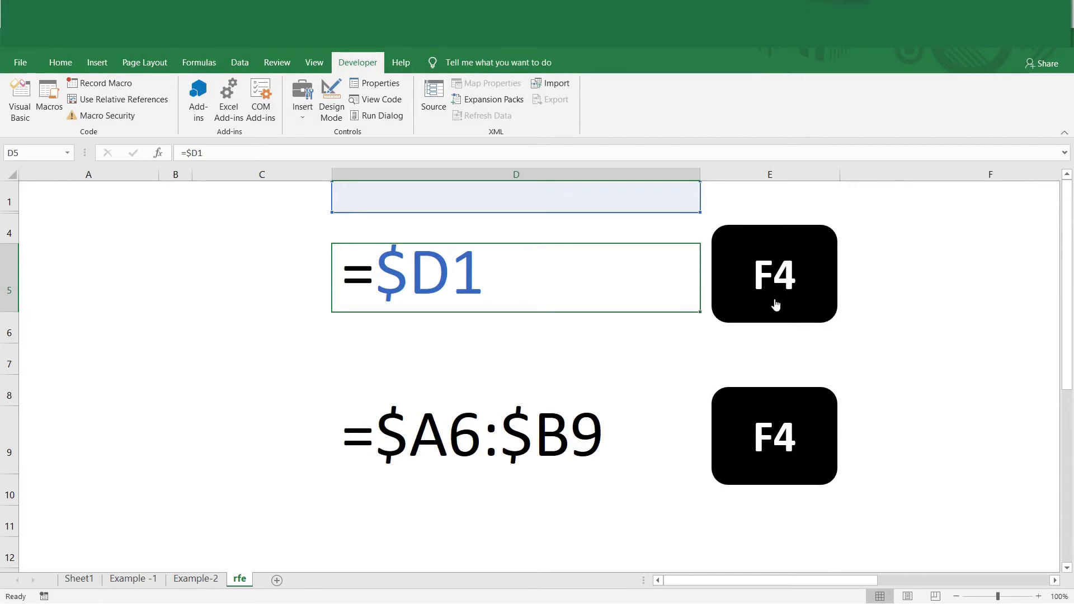
pyautogui.click(776, 304)
pyautogui.click(775, 304)
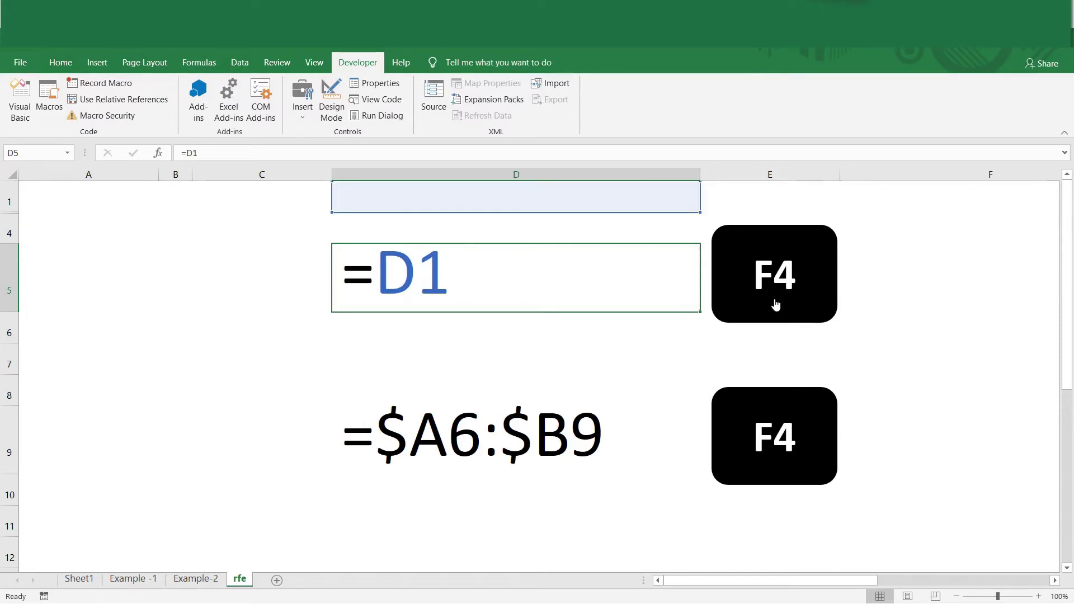
pyautogui.click(776, 303)
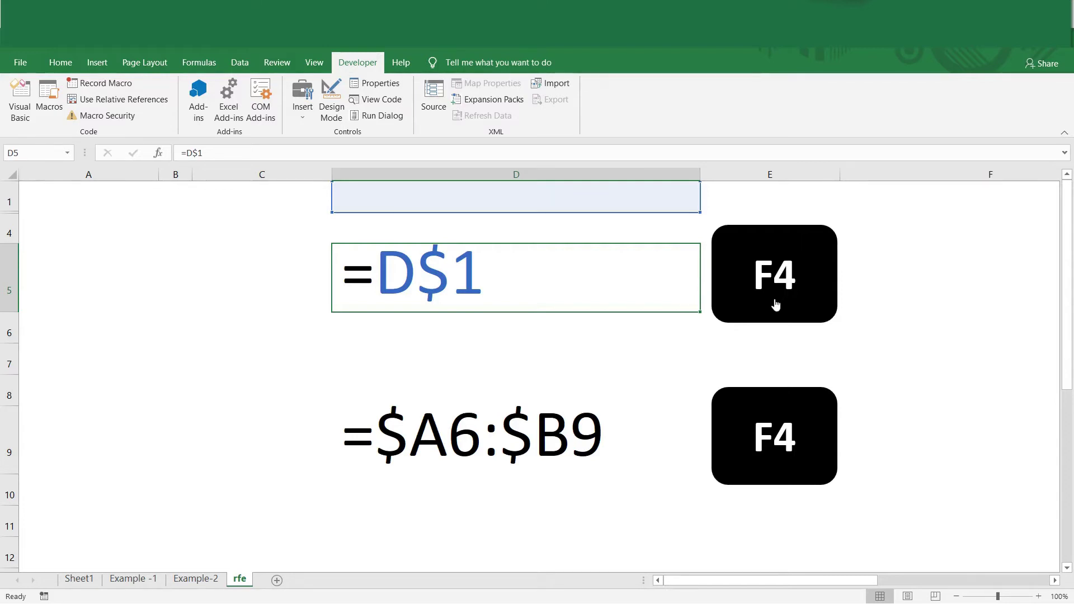
pyautogui.click(775, 303)
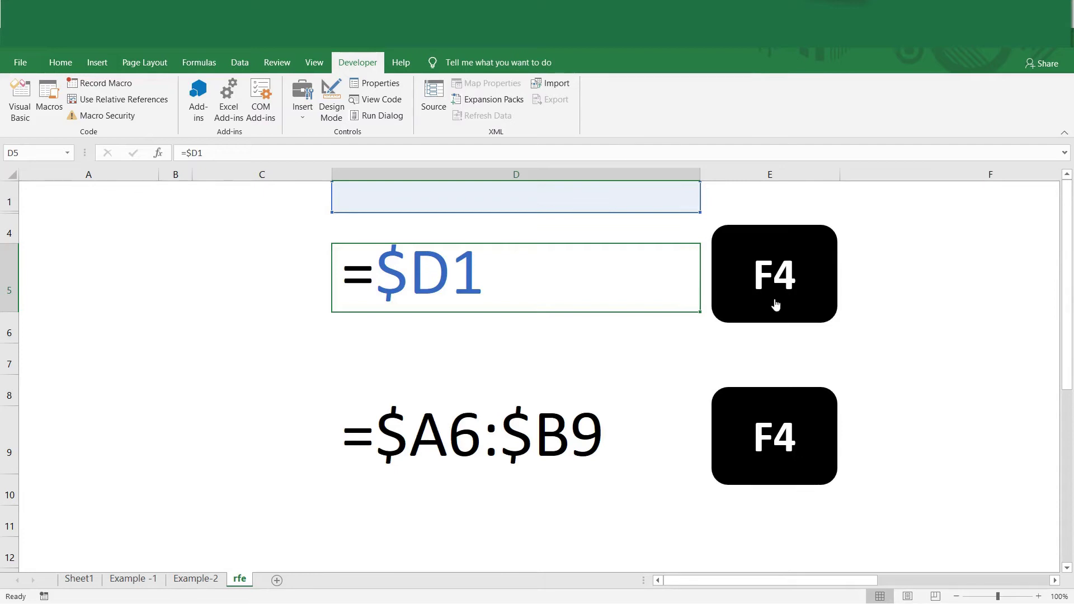
pyautogui.click(776, 303)
pyautogui.click(776, 303)
pyautogui.click(775, 303)
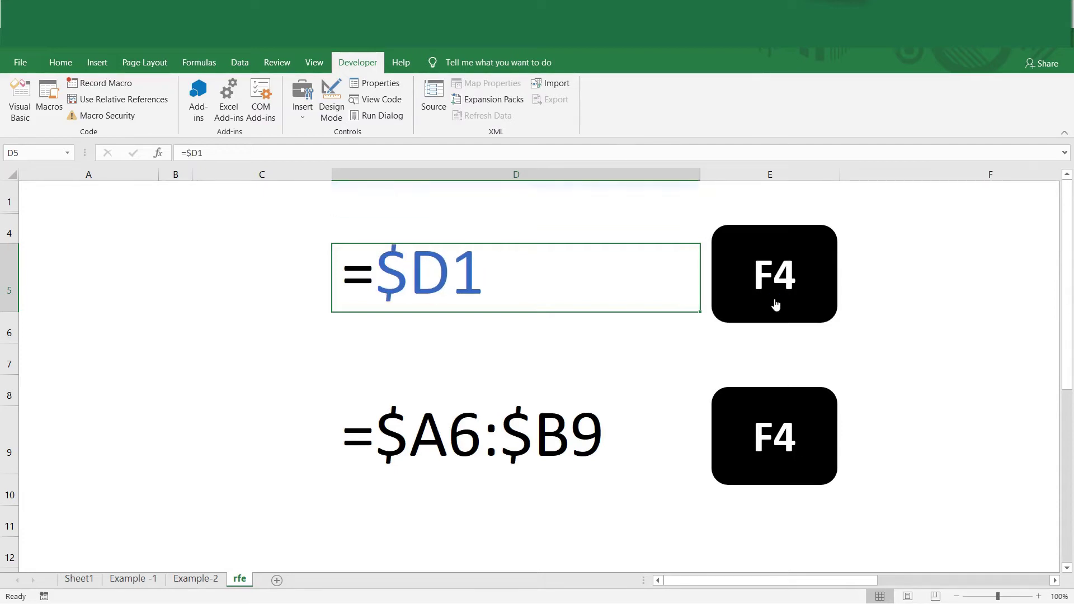
pyautogui.click(775, 303)
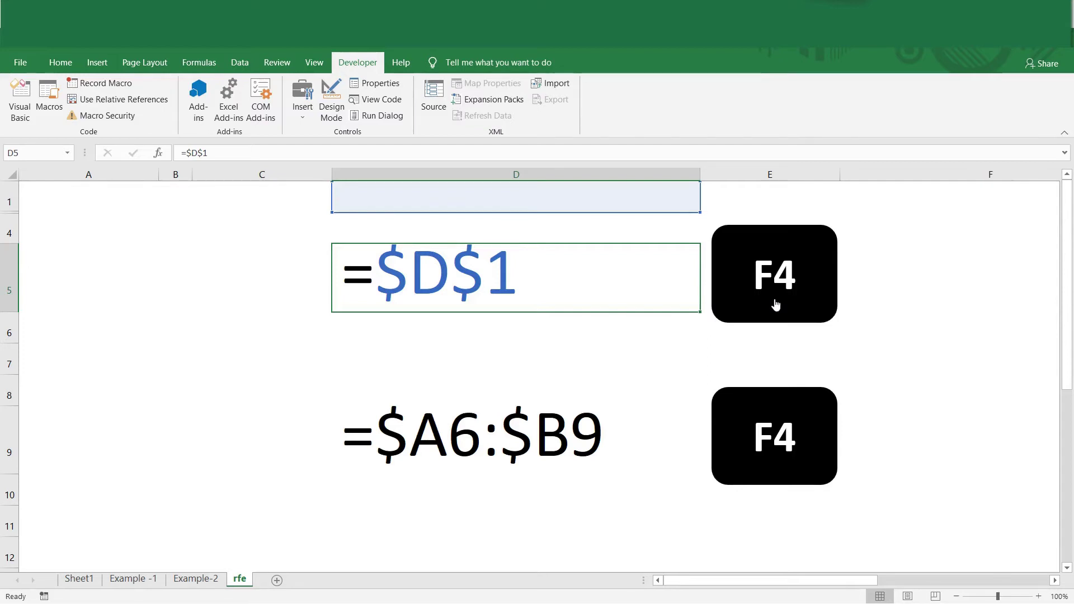
# On the Example -1 sheet, clear the Marks total in G10 and re-enter it as =SUM(G5:G9).
pyautogui.click(128, 582)
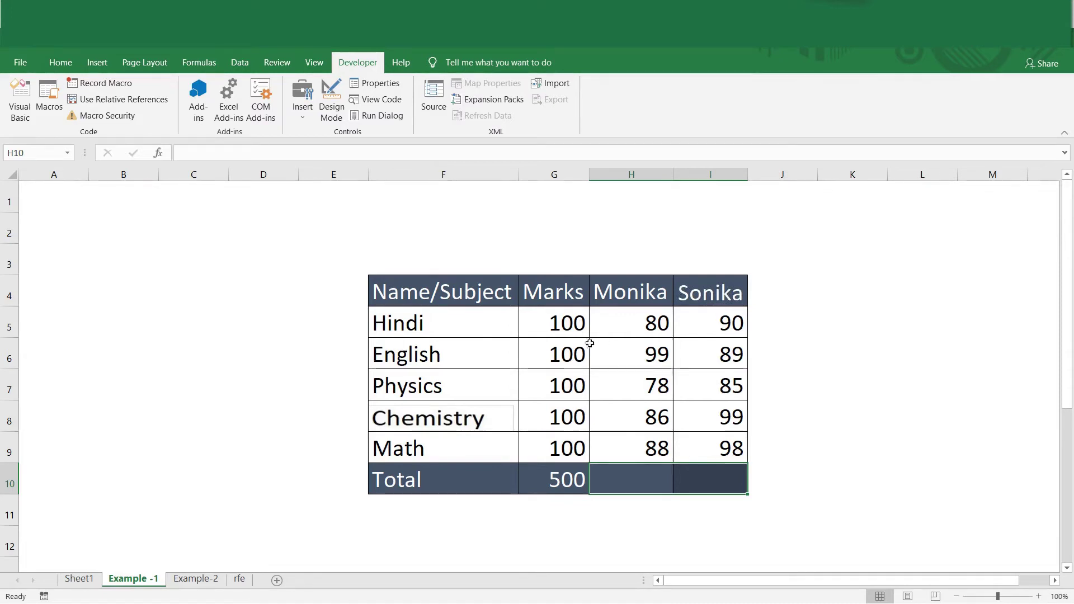
pyautogui.click(566, 477)
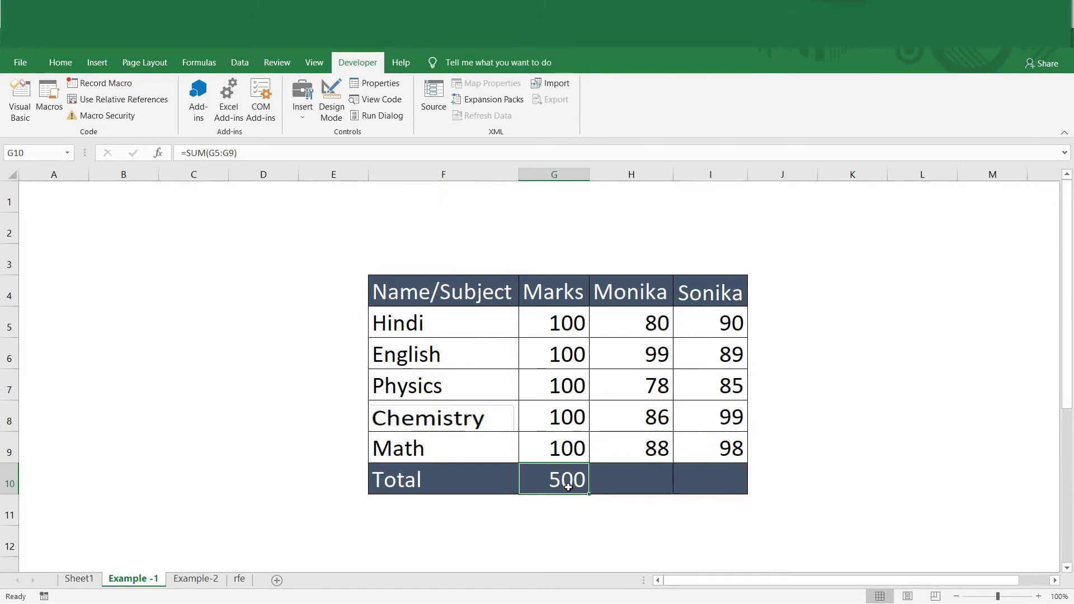
pyautogui.press('Delete')
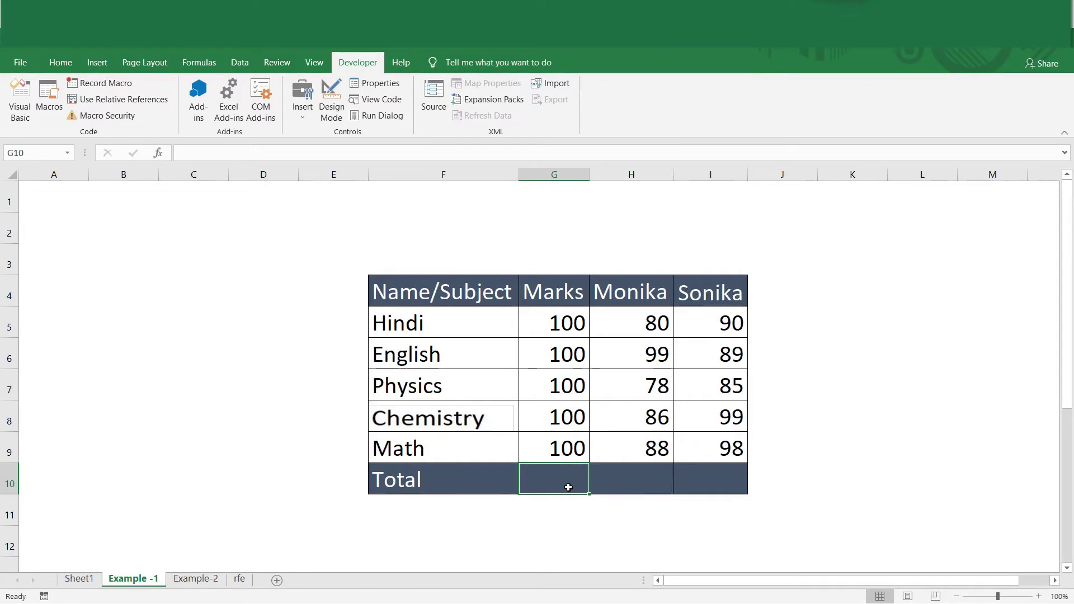
pyautogui.write('=')
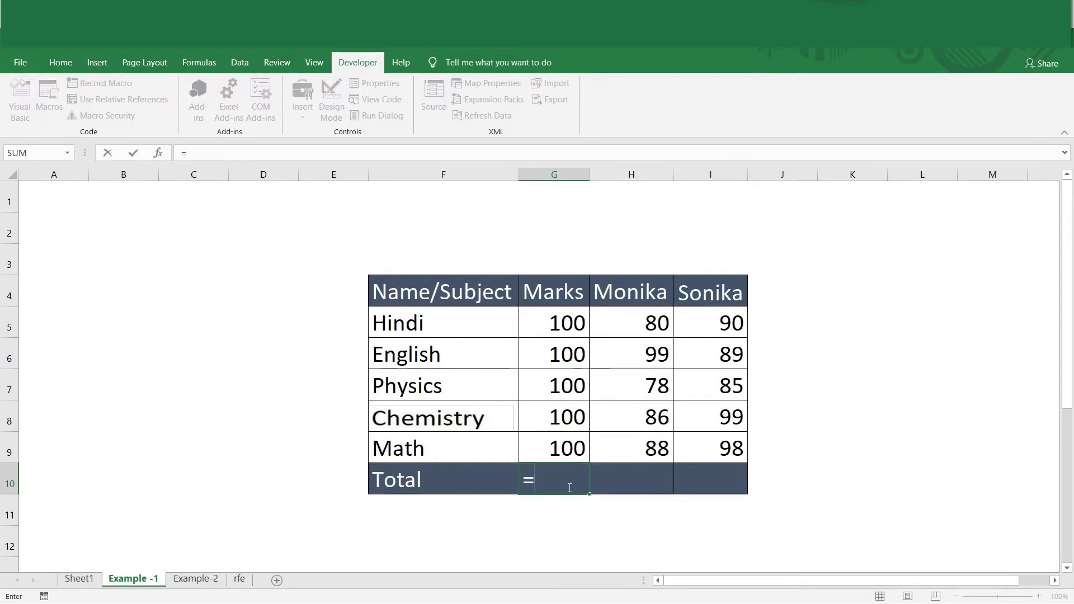
pyautogui.write('s')
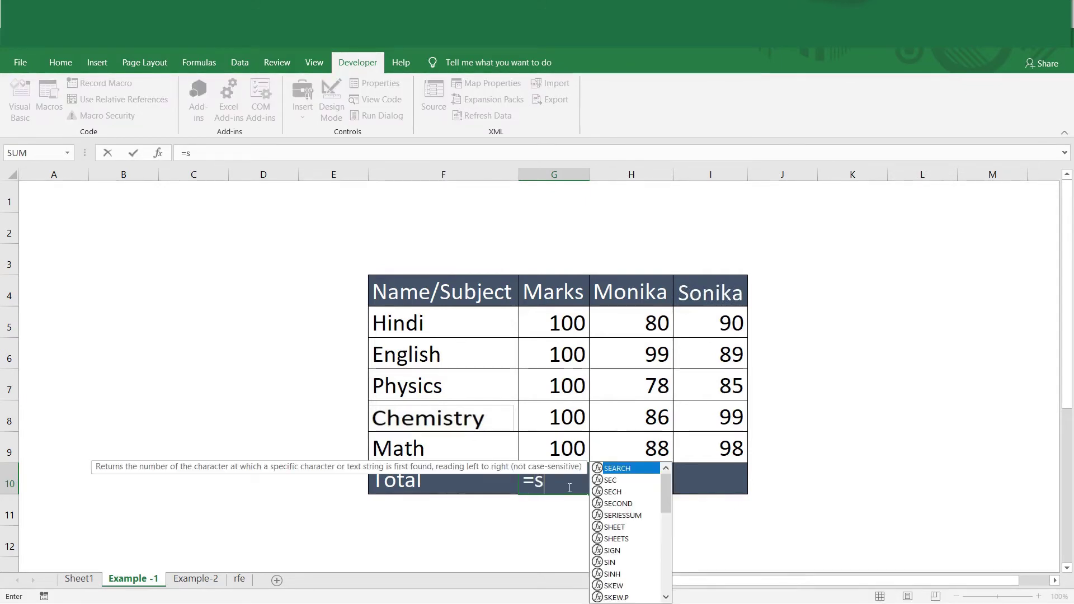
pyautogui.write('um')
pyautogui.press('Tab')
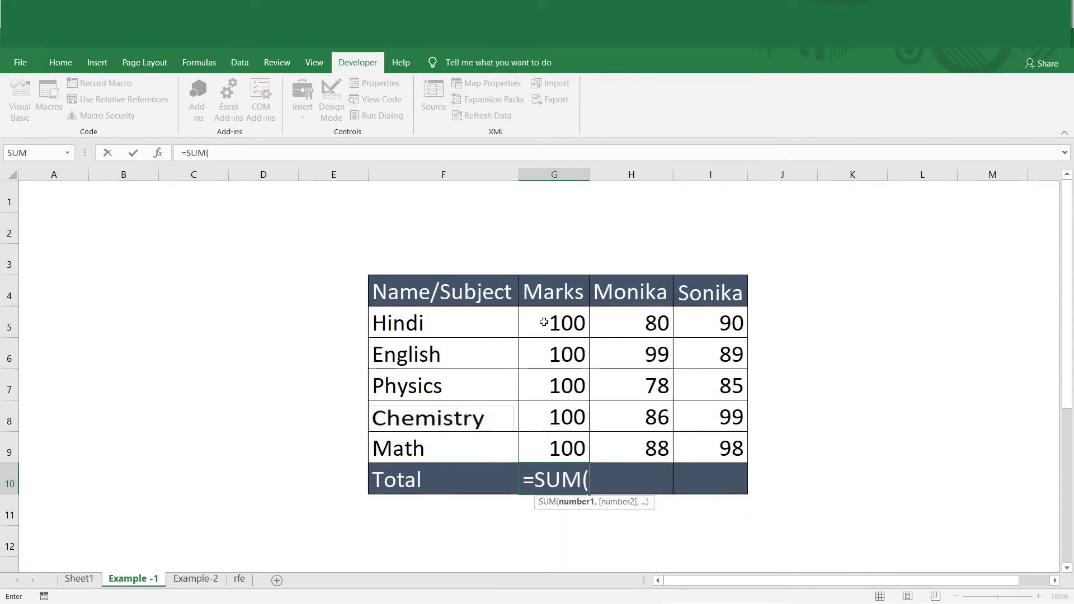
pyautogui.moveTo(555, 326); pyautogui.dragTo(559, 450)
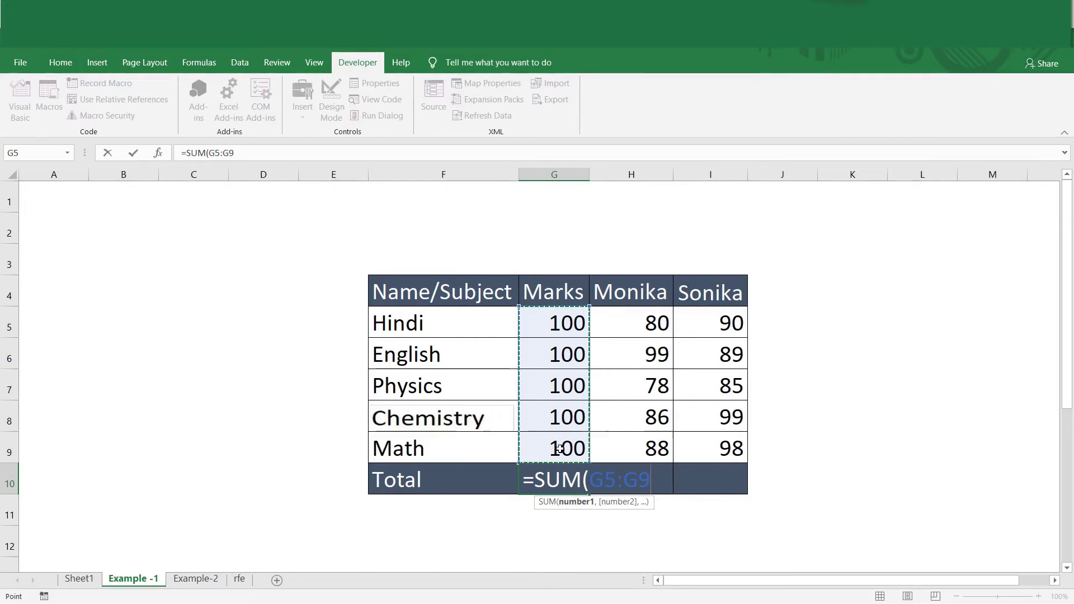
pyautogui.write(')')
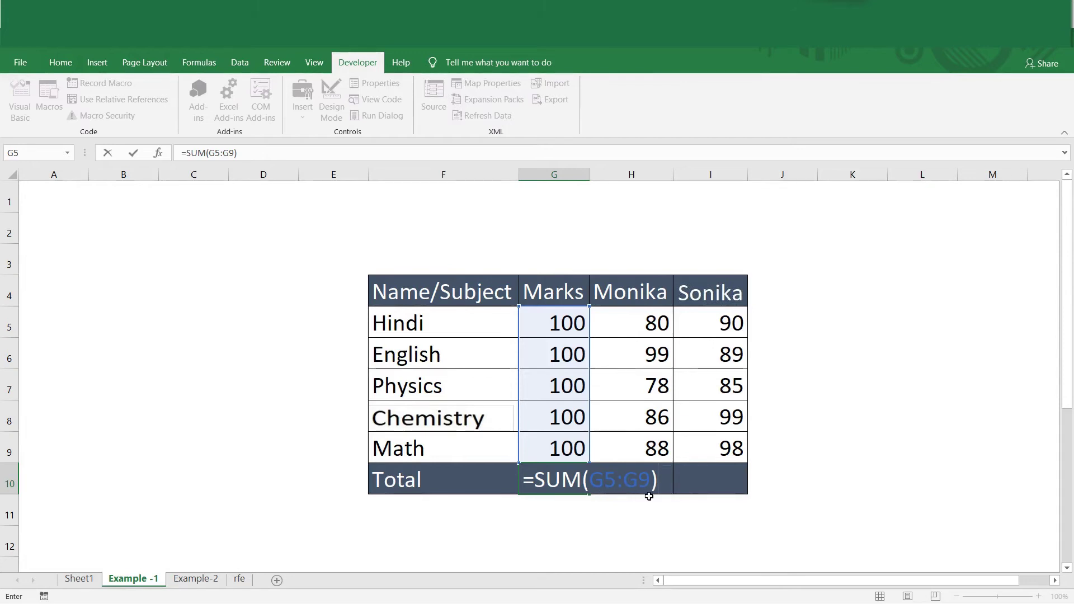
pyautogui.press('Return')
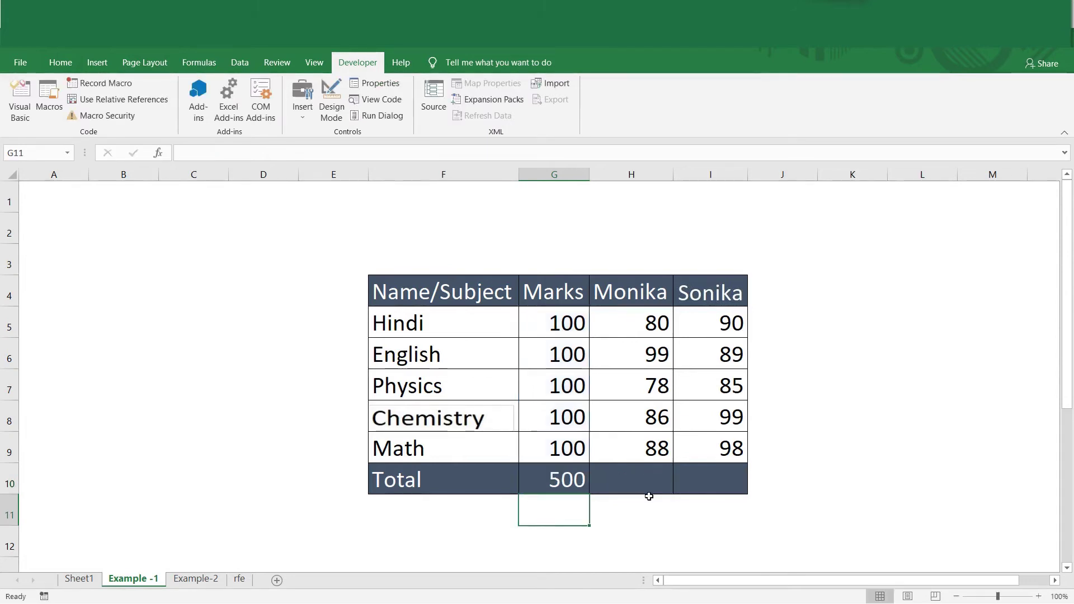
# Copy the total formula from G10 into H10 and I10 to total both students' marks.
pyautogui.press('Up')
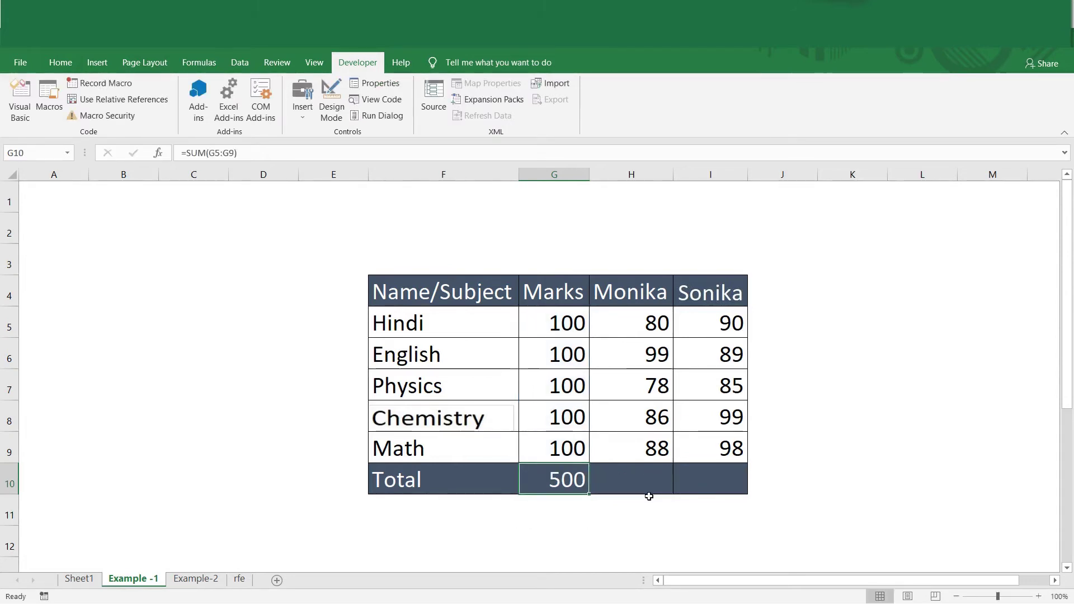
pyautogui.hotkey('ctrl', 'c')
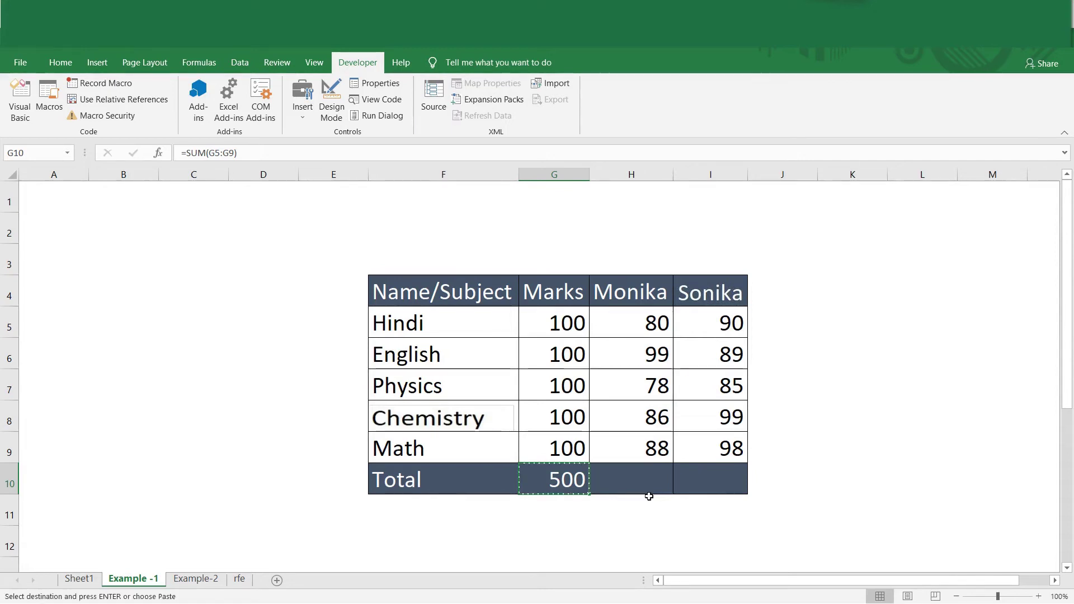
pyautogui.click(649, 493)
pyautogui.press('Left')
pyautogui.click(649, 497)
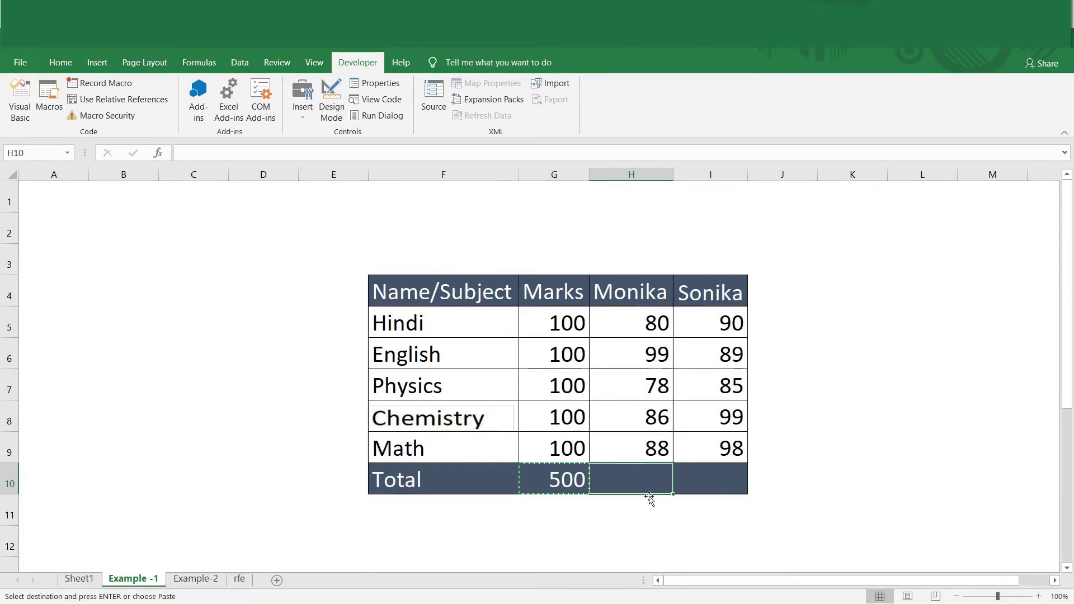
pyautogui.hotkey('ctrl', 'v')
pyautogui.press('Right')
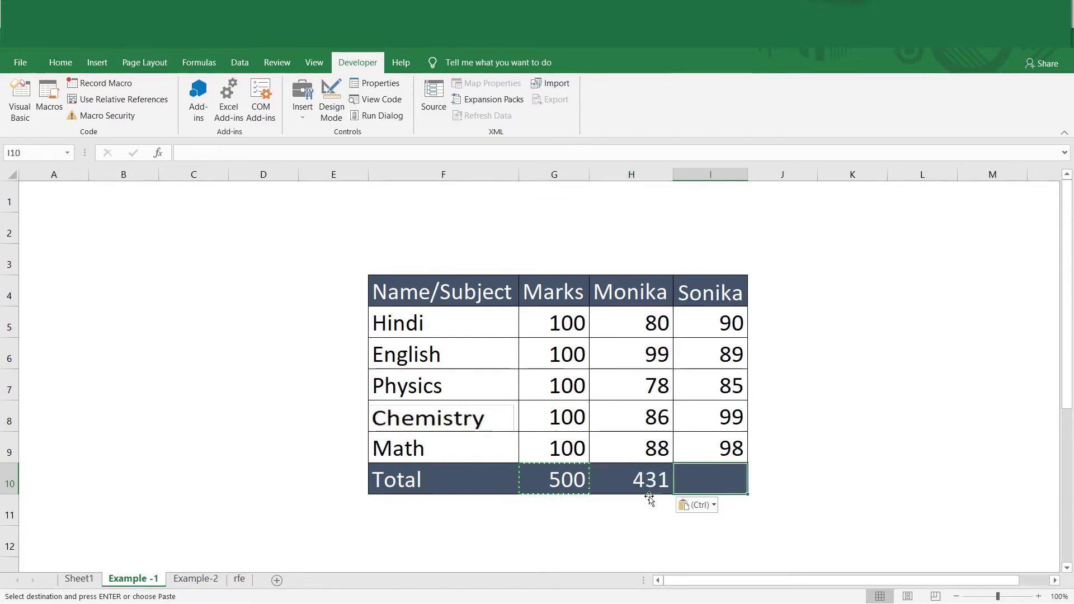
pyautogui.hotkey('ctrl', 'v')
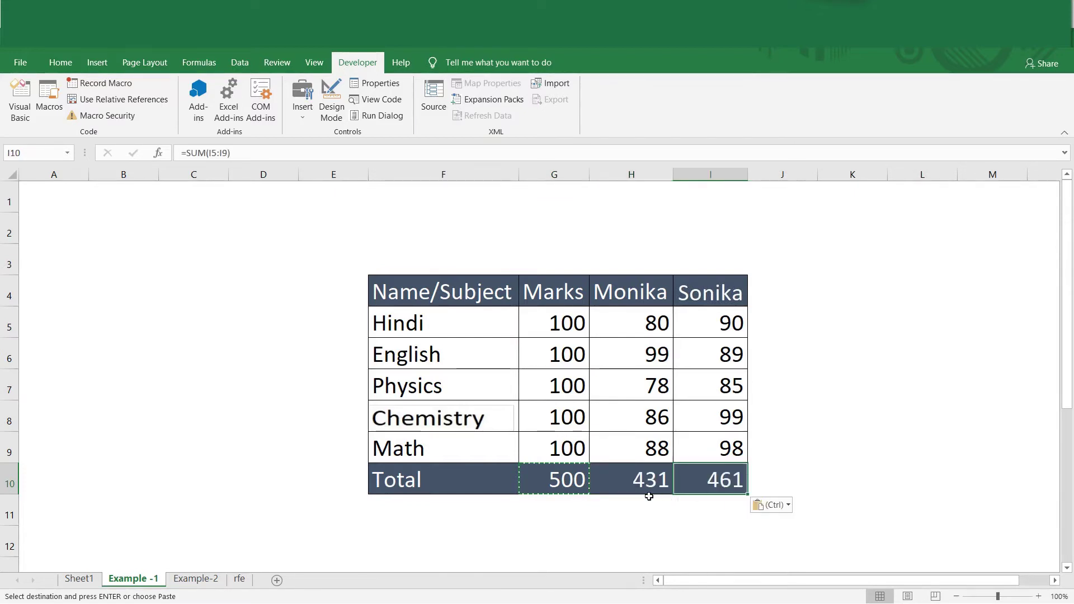
# Examine which cell ranges the copied total formulas in H10 and I10 refer to.
pyautogui.click(642, 485)
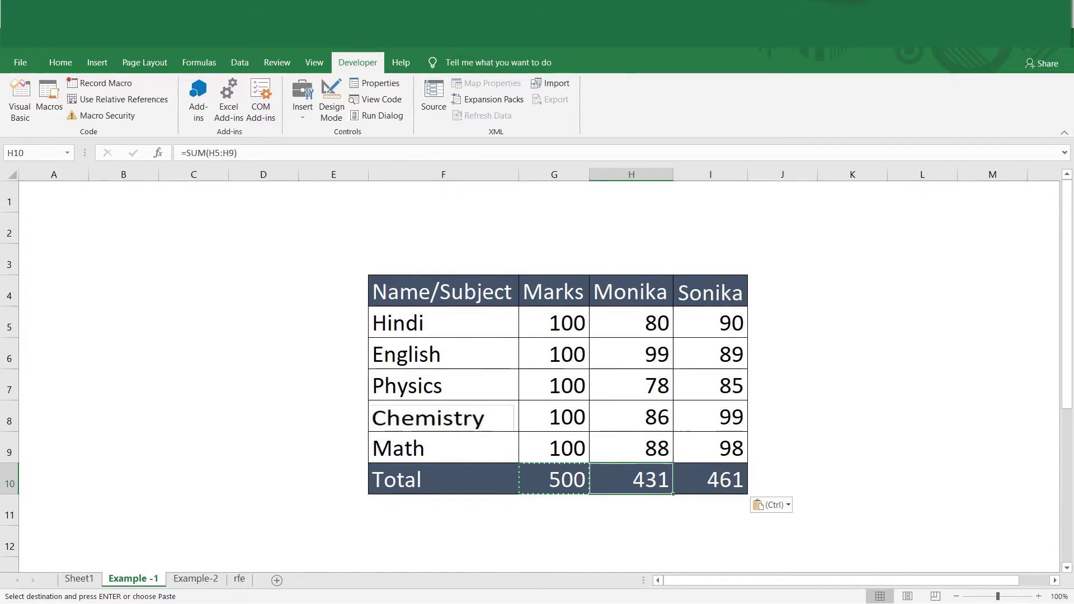
pyautogui.press('F2')
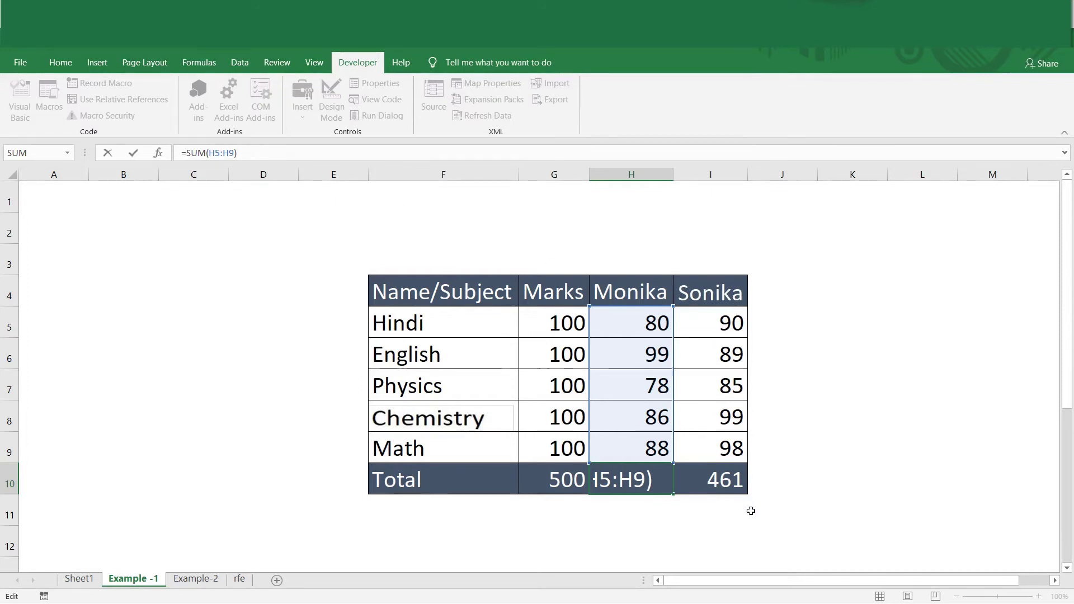
pyautogui.click(736, 494)
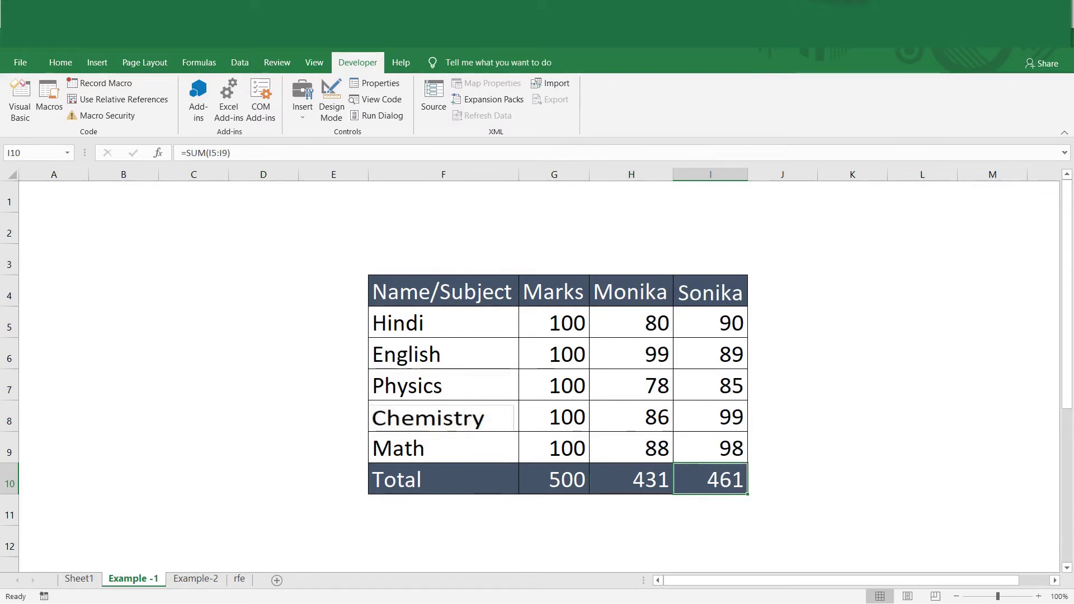
pyautogui.press('F2')
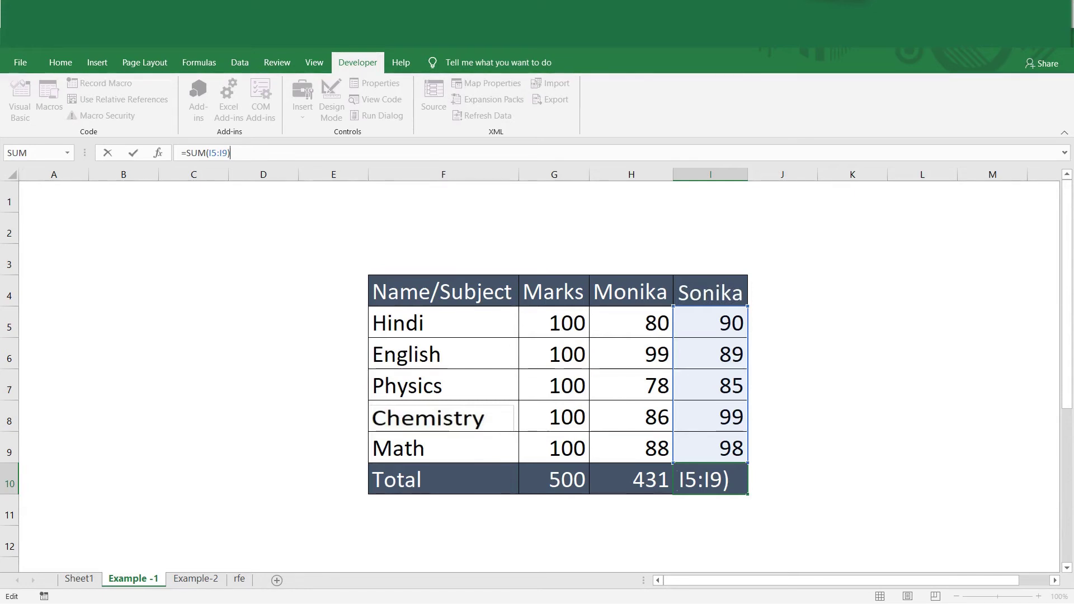
# Close the formula in I10 and review the totals across G10:I10.
pyautogui.press('Return')
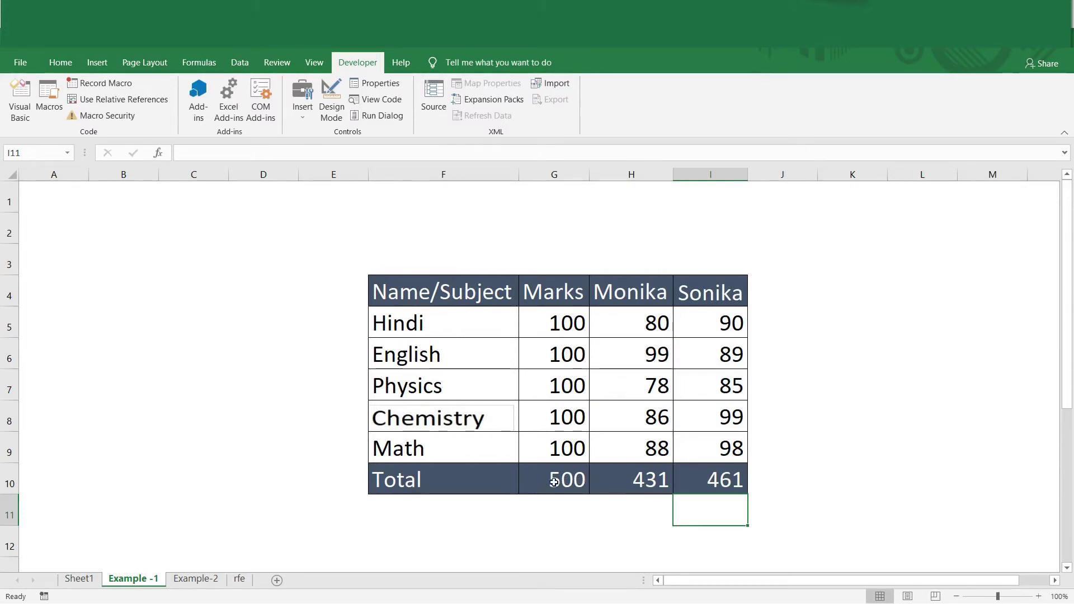
pyautogui.moveTo(554, 479); pyautogui.dragTo(730, 488)
pyautogui.click(800, 480)
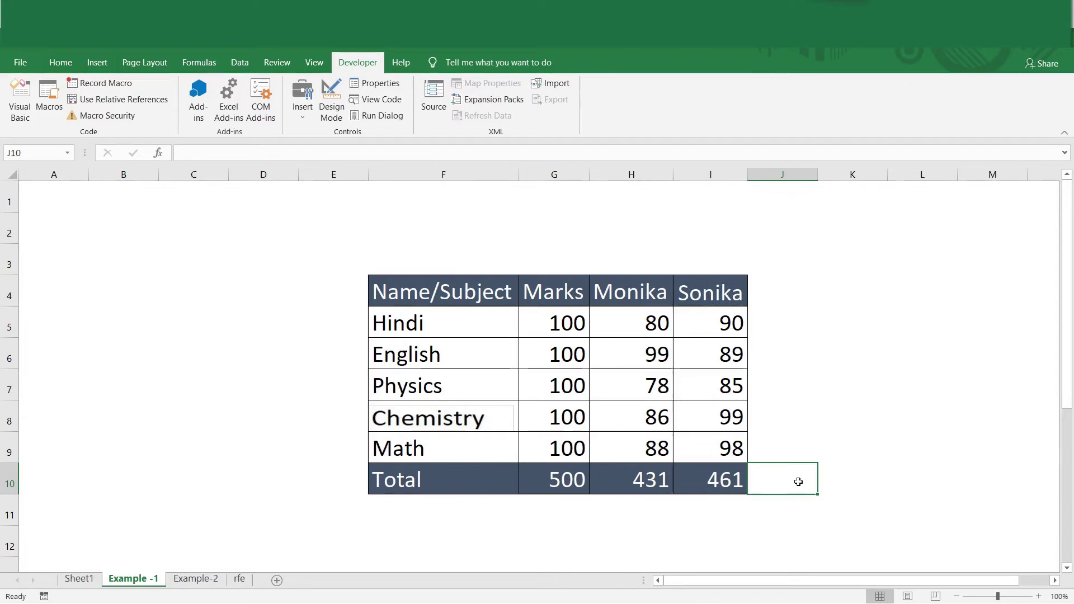
# On the Example-2 sheet, enter the discounted price formula =G5-G5*H2 in the Hindi book's Final Cost cell H5.
pyautogui.click(194, 580)
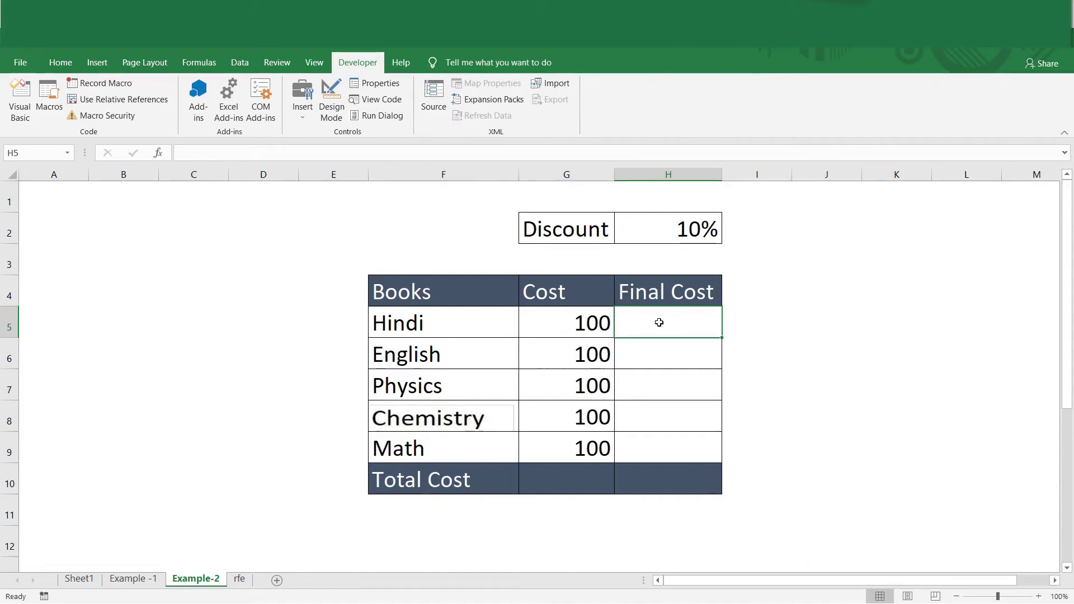
pyautogui.write('=')
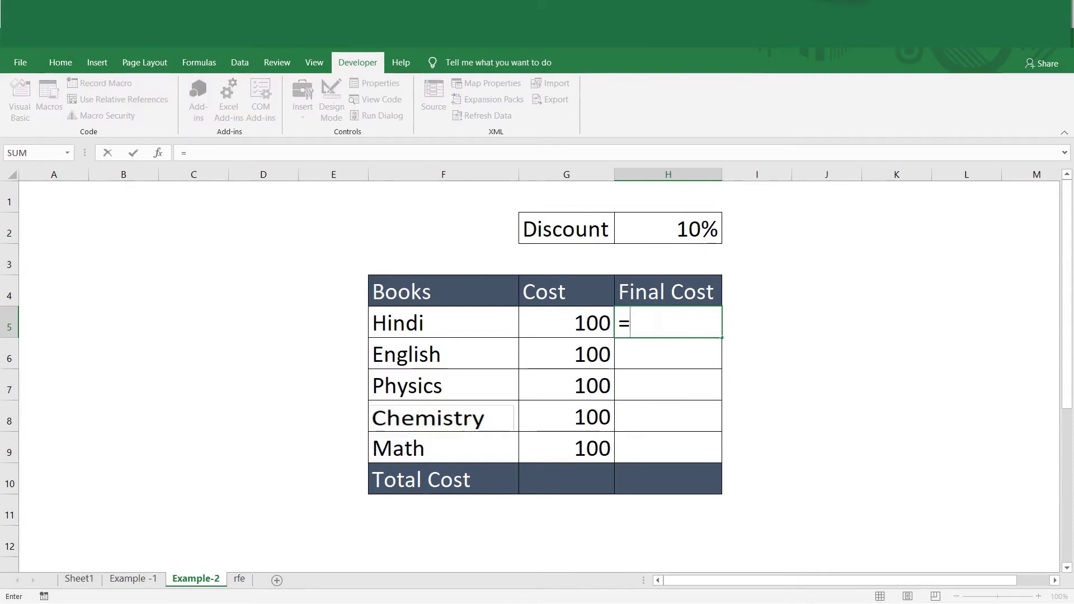
pyautogui.press('Left')
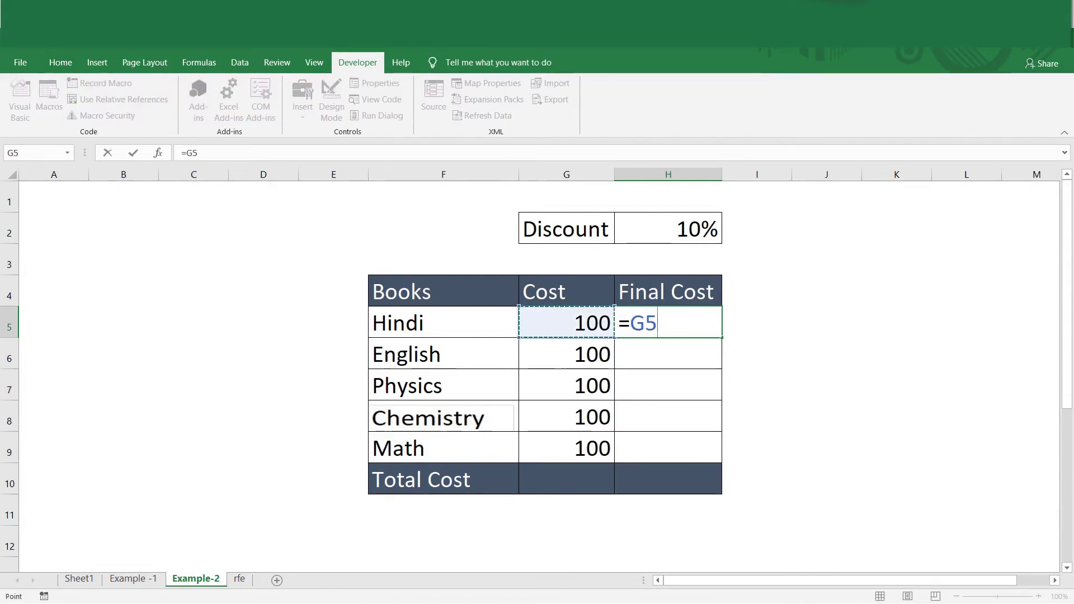
pyautogui.write('-')
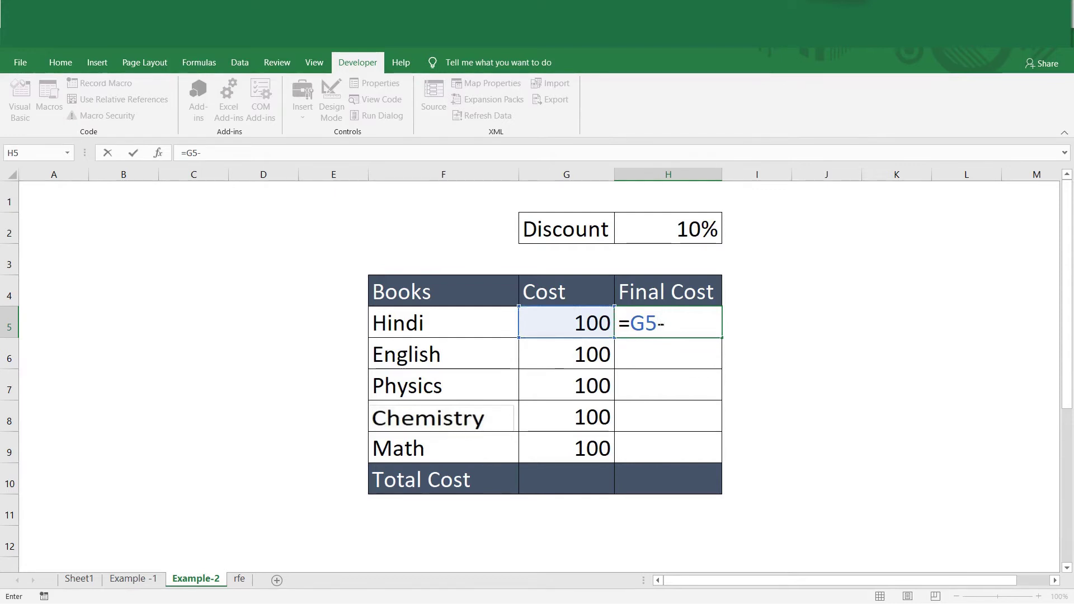
pyautogui.press('Left')
pyautogui.write('*')
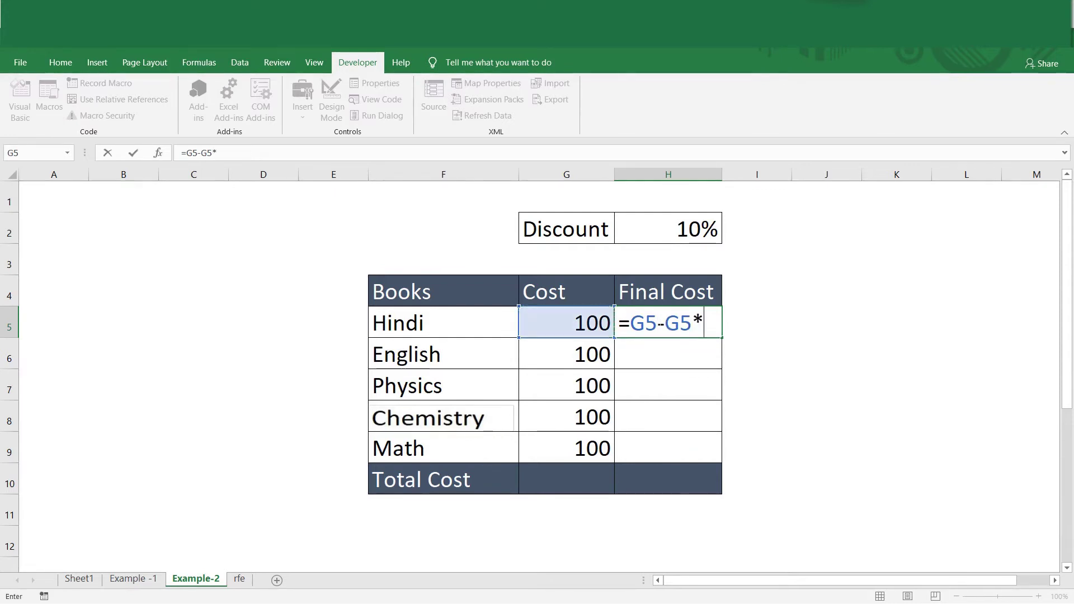
pyautogui.click(673, 233)
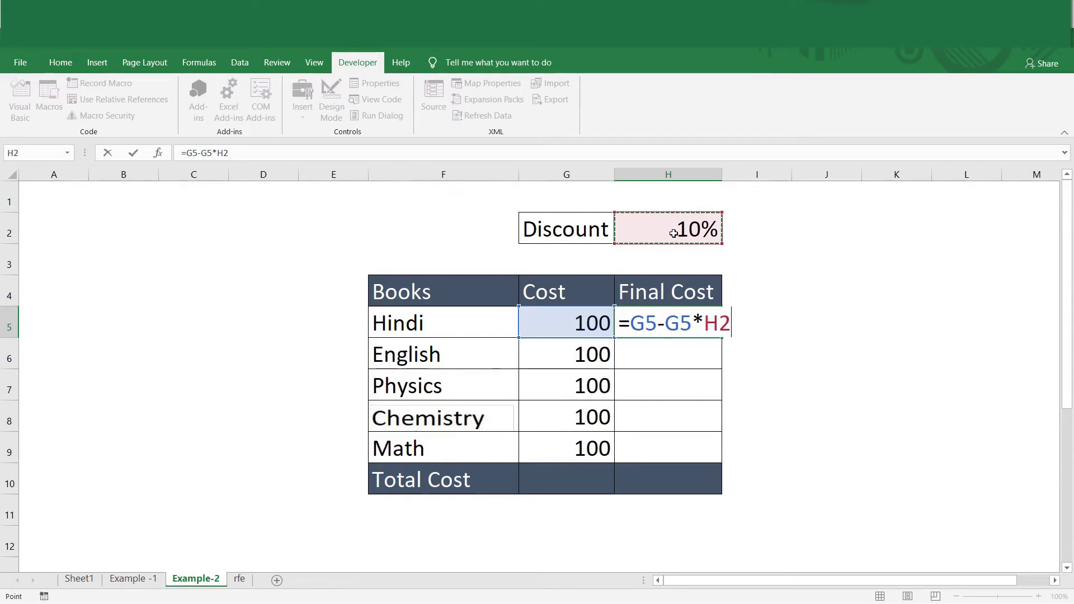
pyautogui.press('Return')
pyautogui.press('Up')
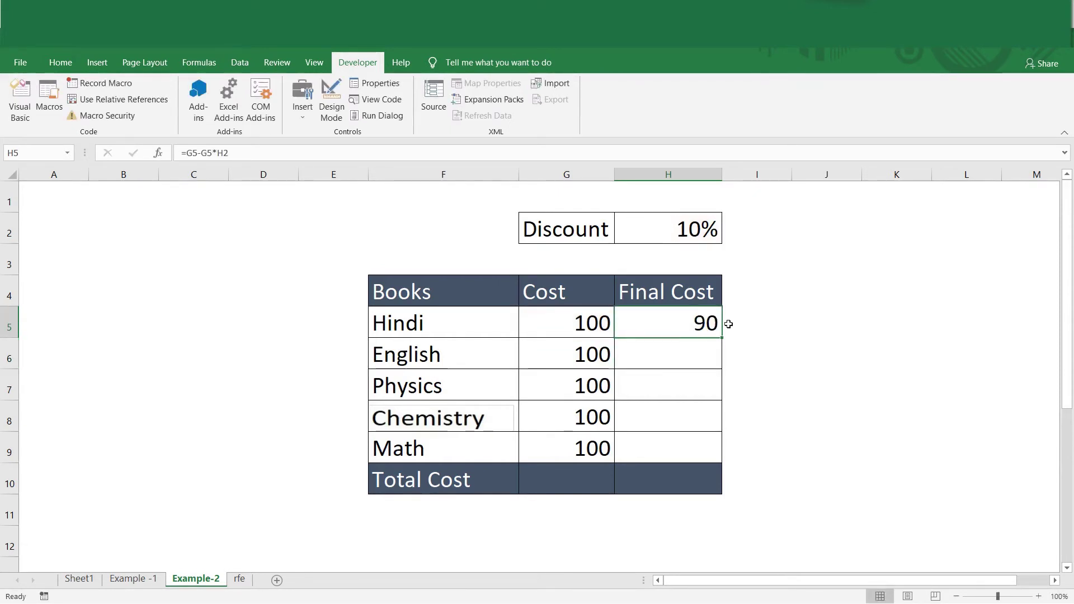
# Copy the Final Cost formula from H5 down to H9.
pyautogui.moveTo(724, 338); pyautogui.dragTo(706, 459)
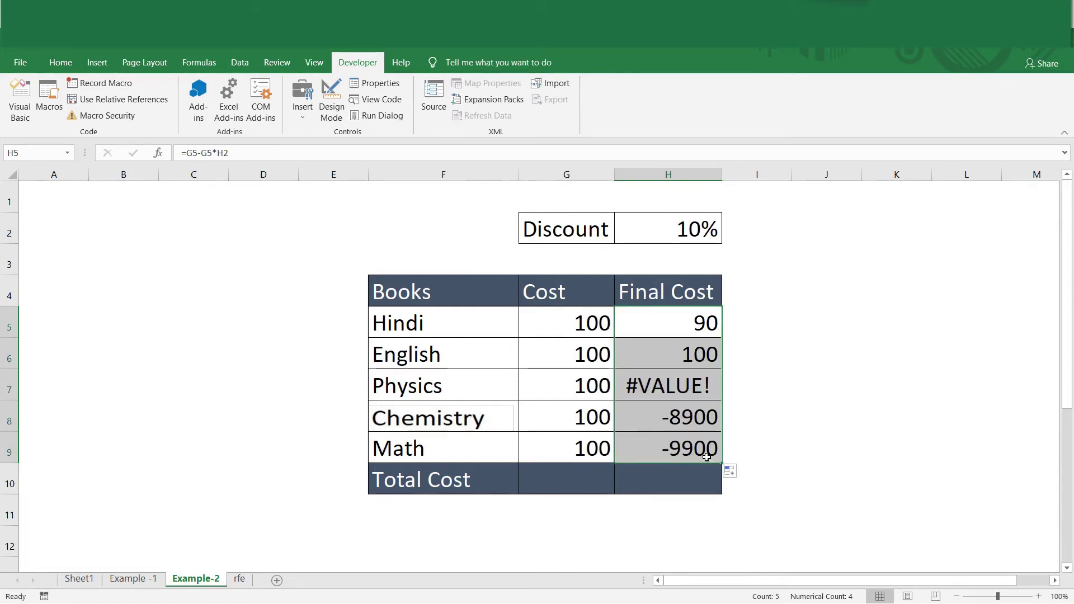
pyautogui.moveTo(685, 324); pyautogui.dragTo(679, 452)
pyautogui.click(709, 323)
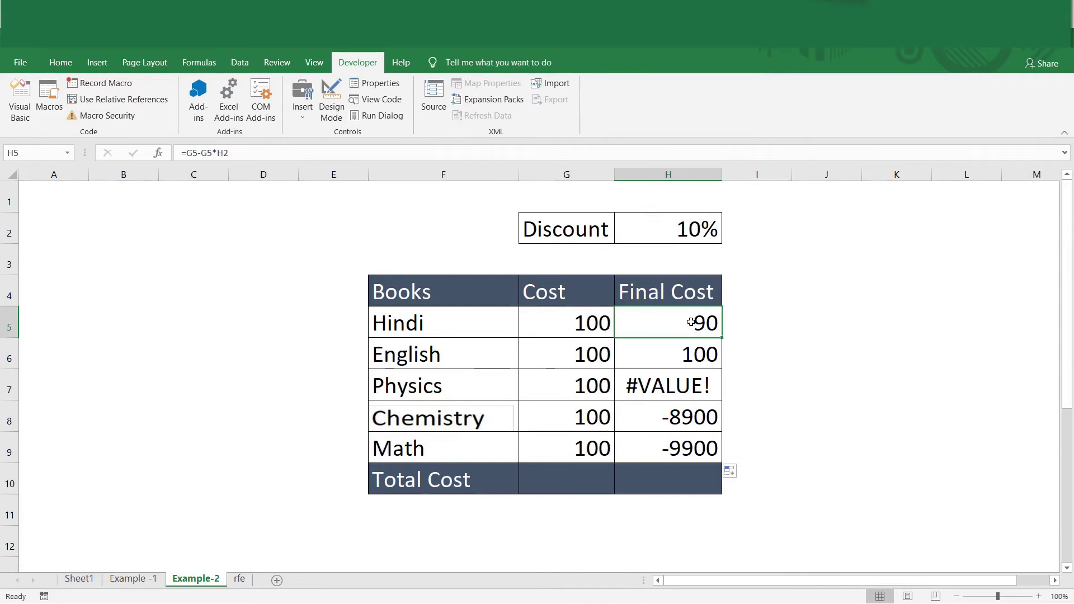
# Examine which cost and discount cells the copied formula in H6 refers to.
pyautogui.click(685, 360)
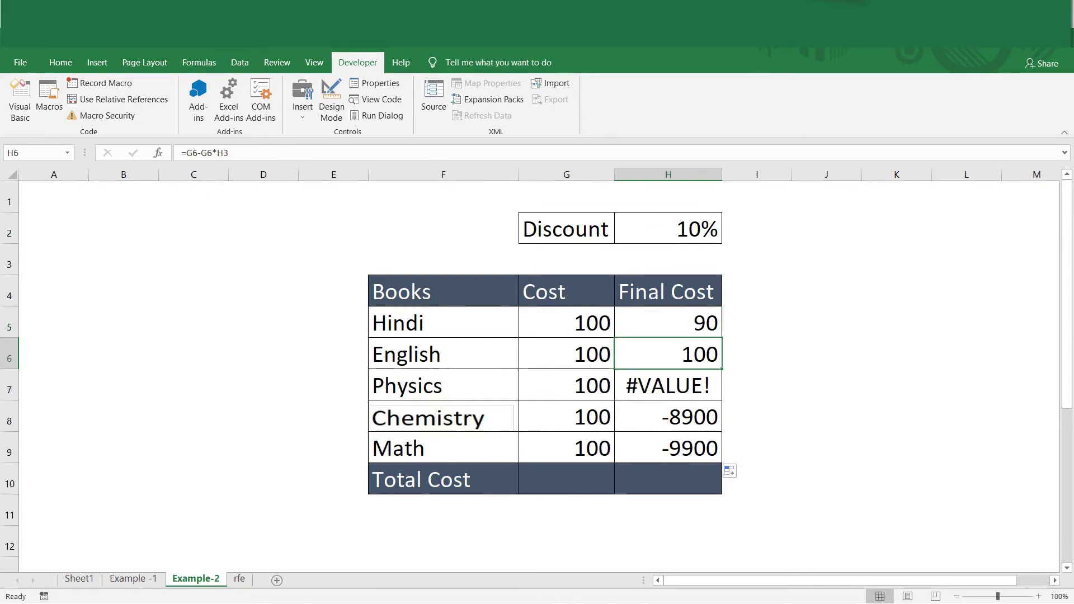
pyautogui.click(238, 158)
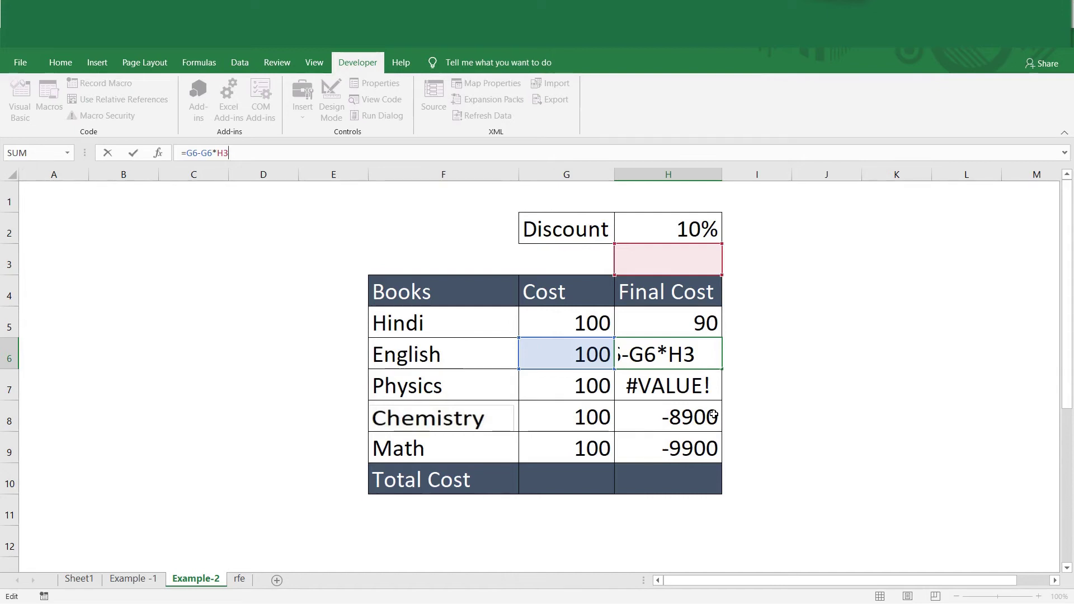
pyautogui.press('Return')
# Lock the discount row in H5 so the formula is =G5-G5*H$2, and copy it down to H9.
pyautogui.click(692, 320)
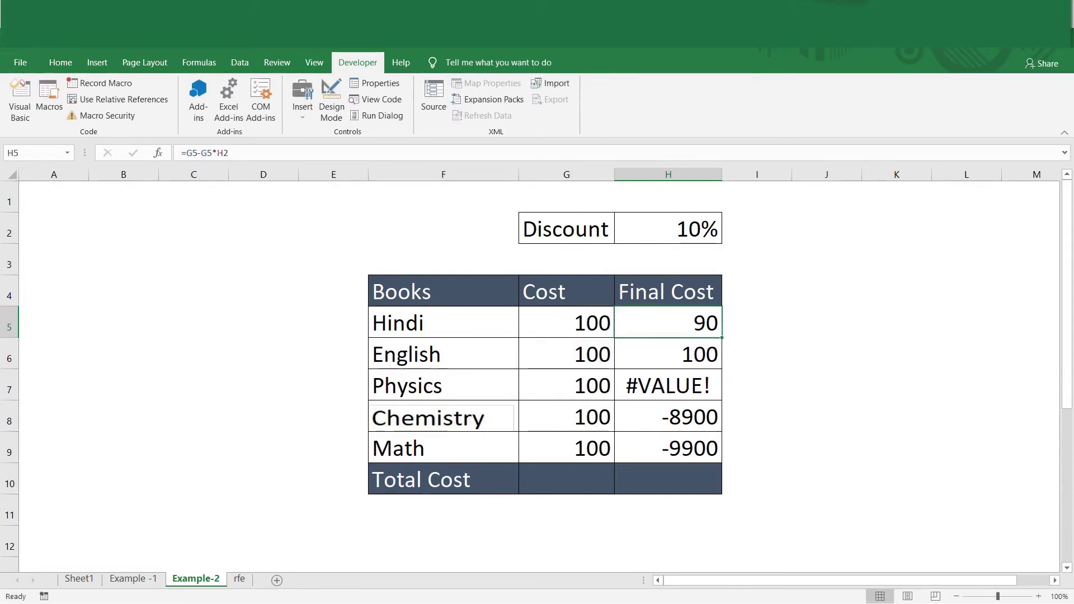
pyautogui.press('F2')
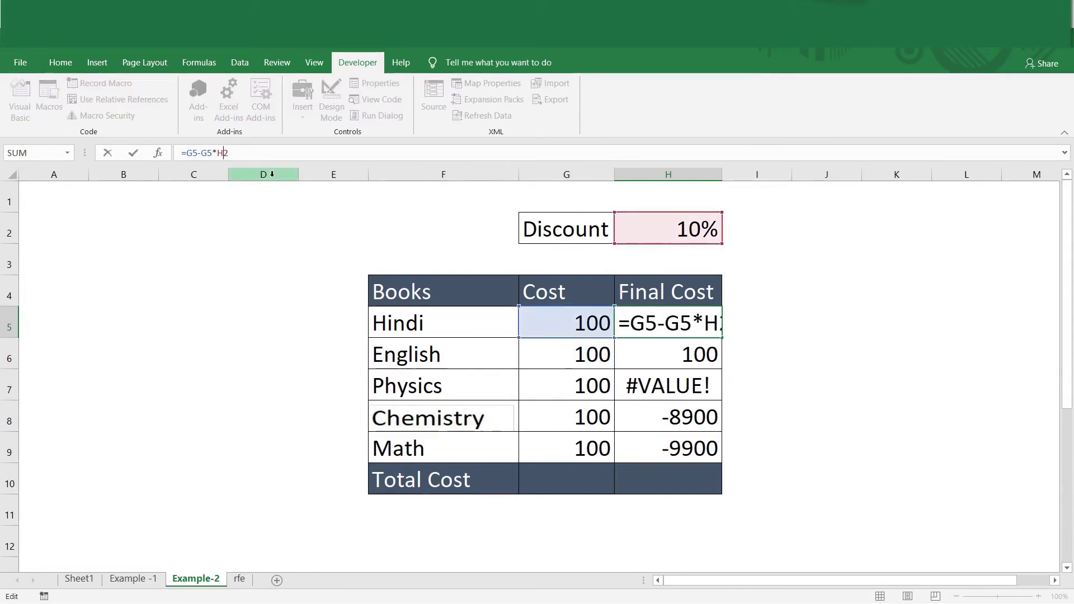
pyautogui.write('$')
pyautogui.press('Return')
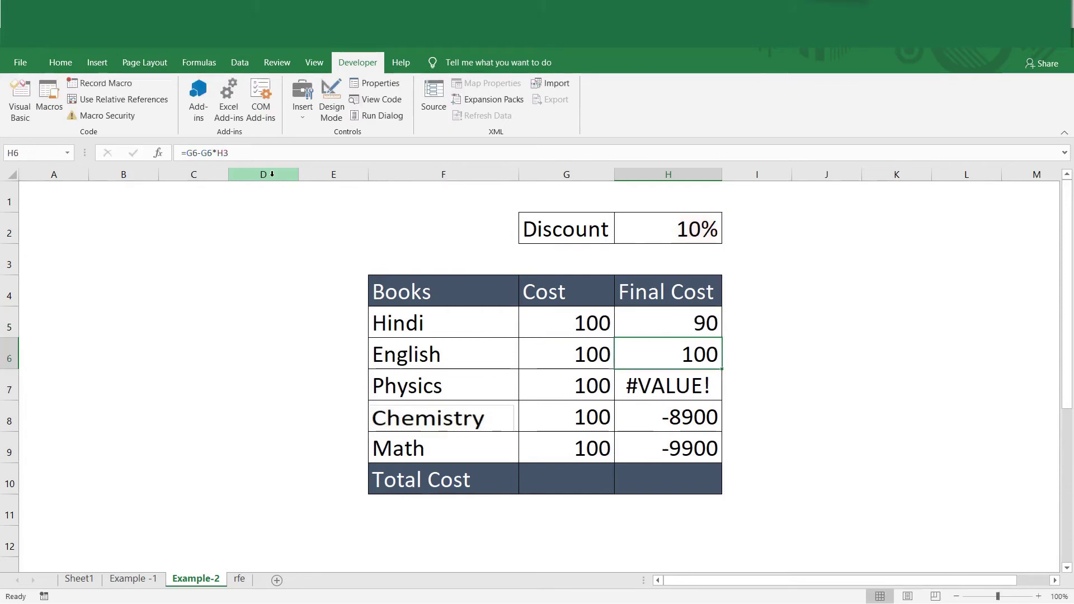
pyautogui.click(701, 325)
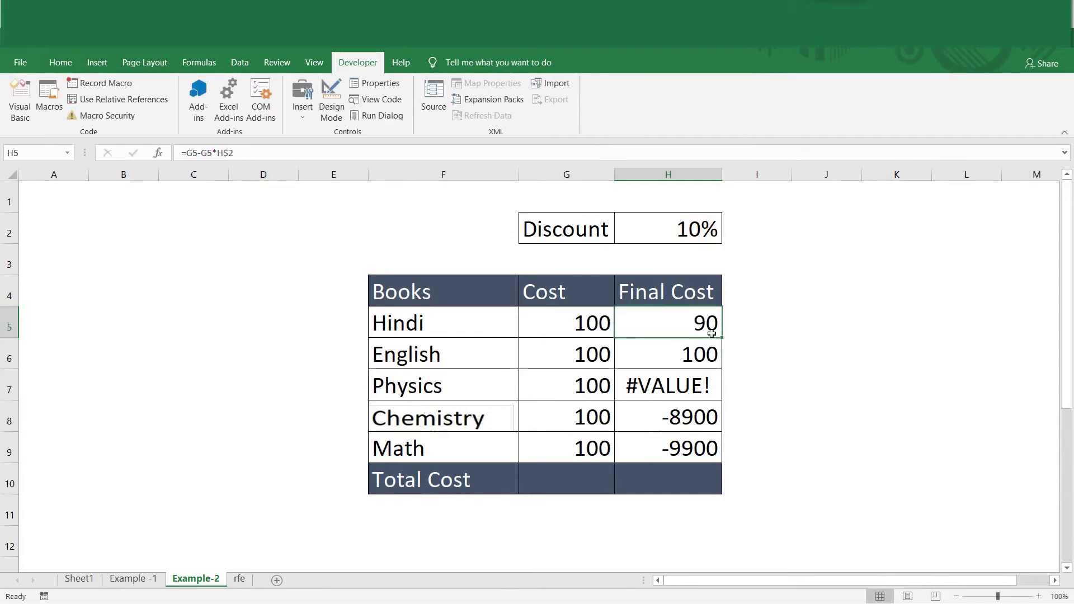
pyautogui.moveTo(722, 338); pyautogui.dragTo(724, 461)
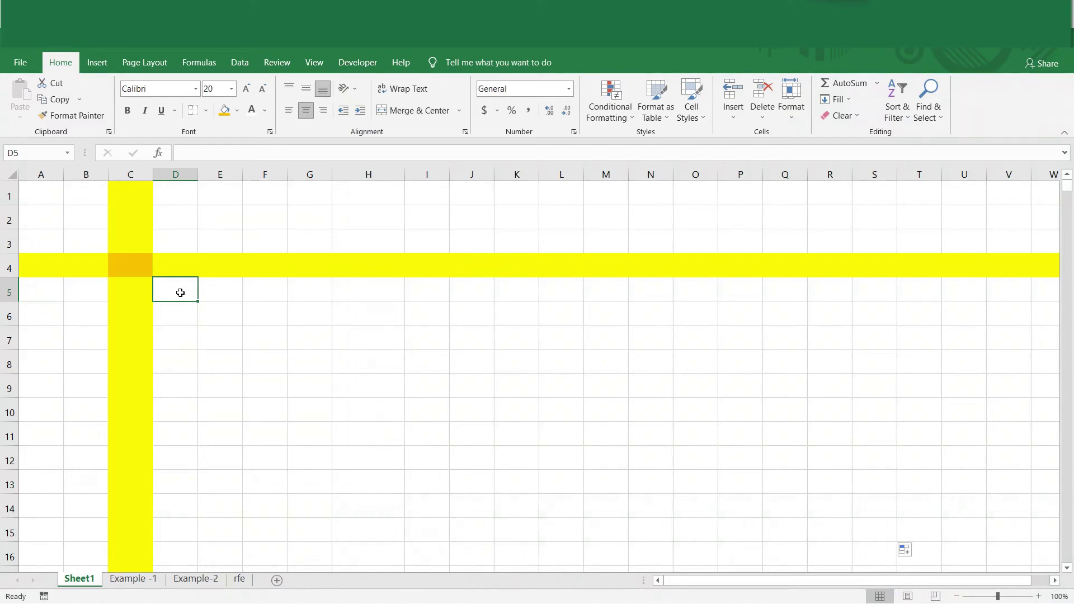
# On Sheet1, enter the relative reference =C4 in D5 and copy it across row 5 to L5.
pyautogui.write('=')
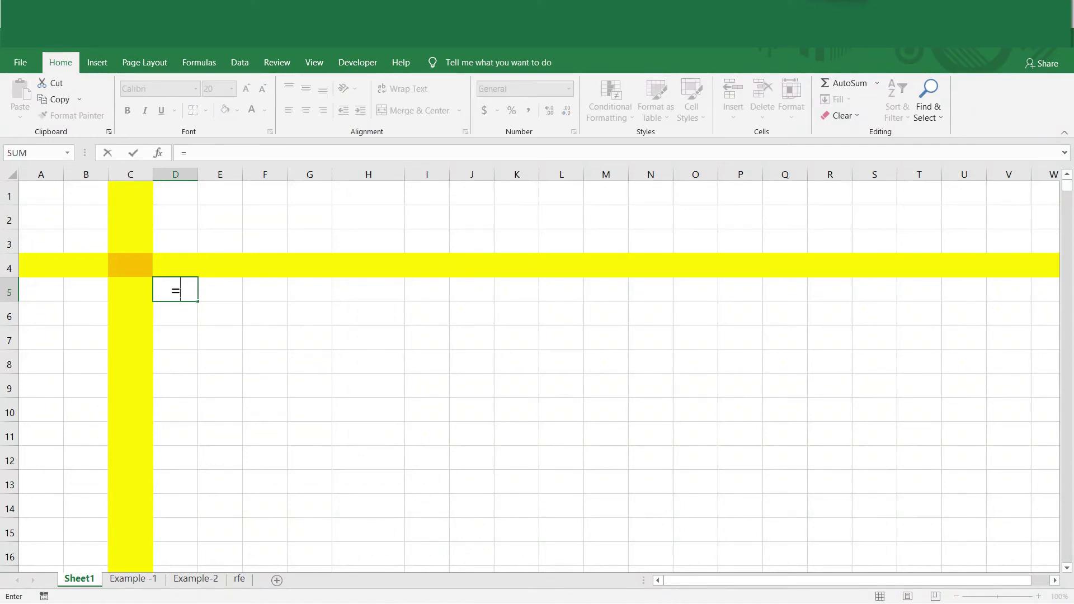
pyautogui.click(128, 268)
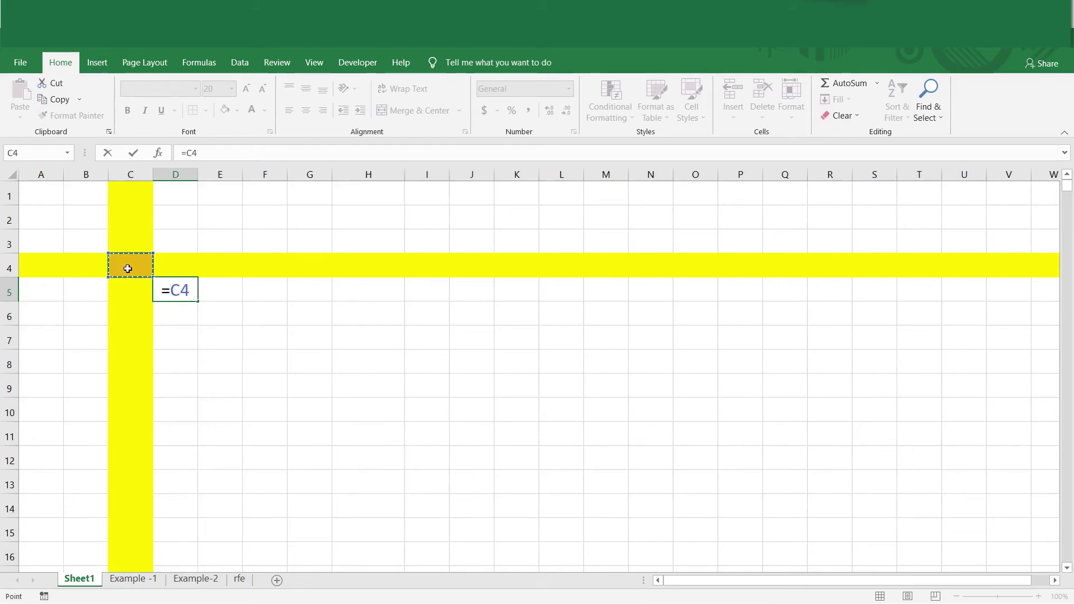
pyautogui.press('Return')
pyautogui.click(173, 289)
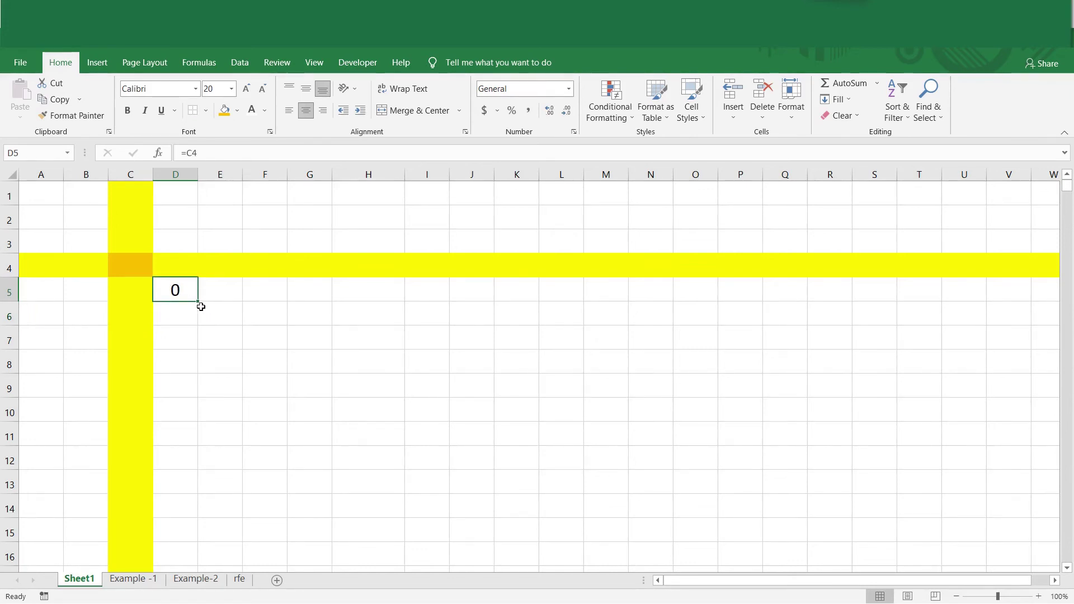
pyautogui.moveTo(199, 303); pyautogui.dragTo(584, 300)
# Examine which row 4 cells the copied formulas in F5, H5, I5 and J5 refer to.
pyautogui.click(258, 287)
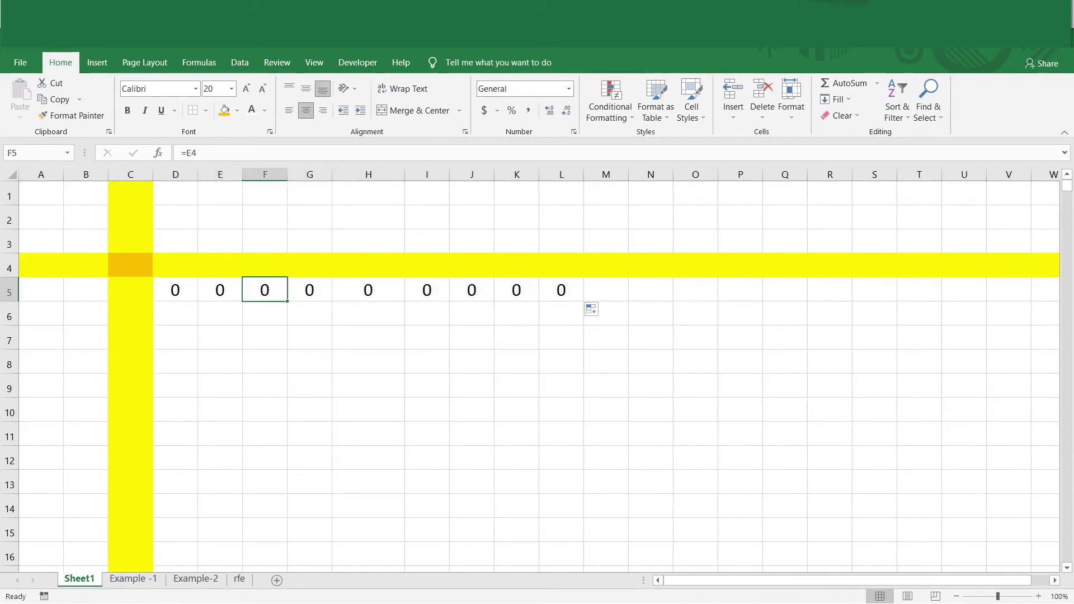
pyautogui.doubleClick(258, 287)
pyautogui.click(319, 318)
pyautogui.click(354, 280)
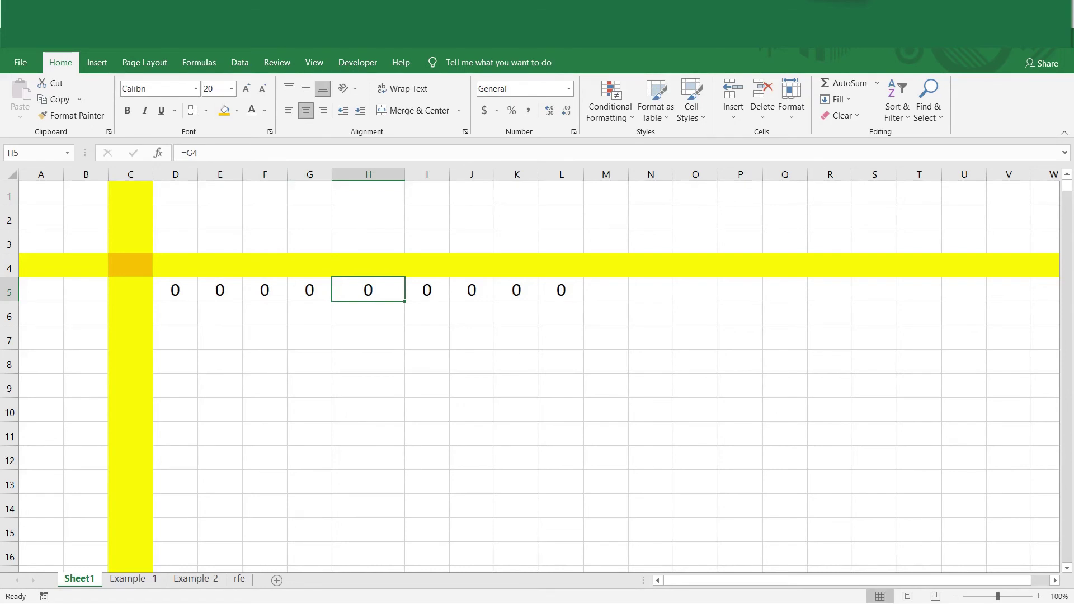
pyautogui.doubleClick(354, 280)
pyautogui.click(439, 360)
pyautogui.click(442, 289)
pyautogui.doubleClick(439, 305)
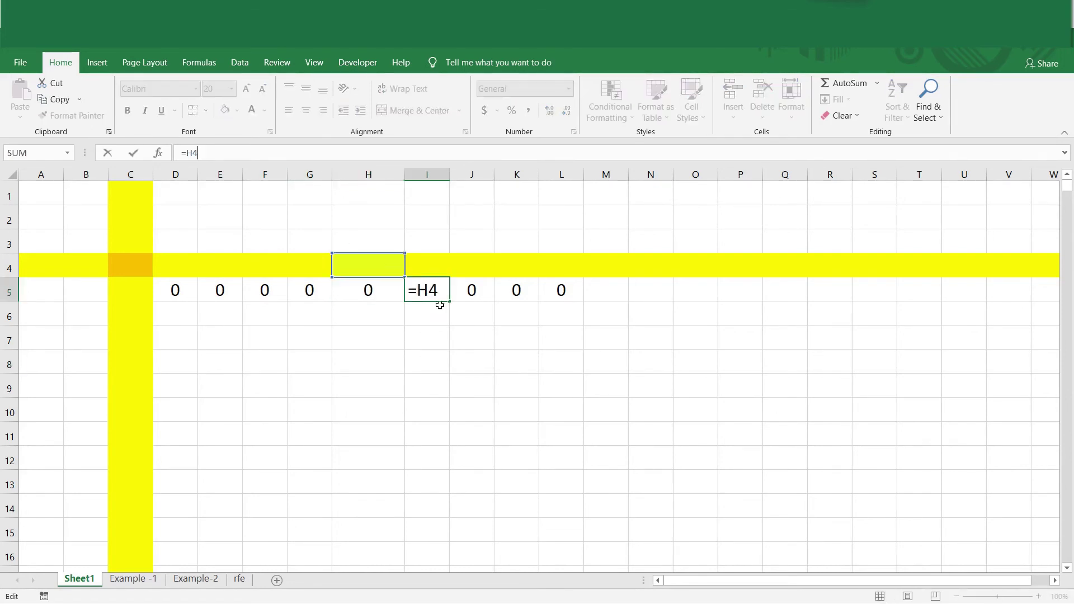
pyautogui.click(480, 292)
pyautogui.doubleClick(476, 291)
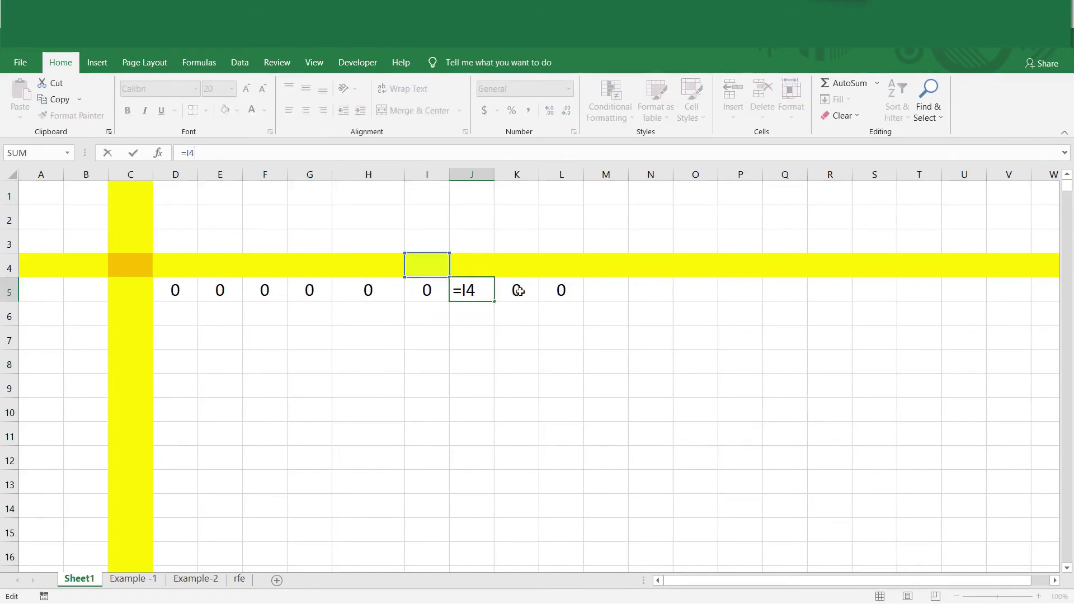
pyautogui.click(519, 290)
# Copy the formula from I5 down to I12 and examine the cells that I9, I11 and I12 refer to.
pyautogui.click(441, 290)
pyautogui.moveTo(450, 302); pyautogui.dragTo(445, 476)
pyautogui.click(415, 378)
pyautogui.doubleClick(414, 378)
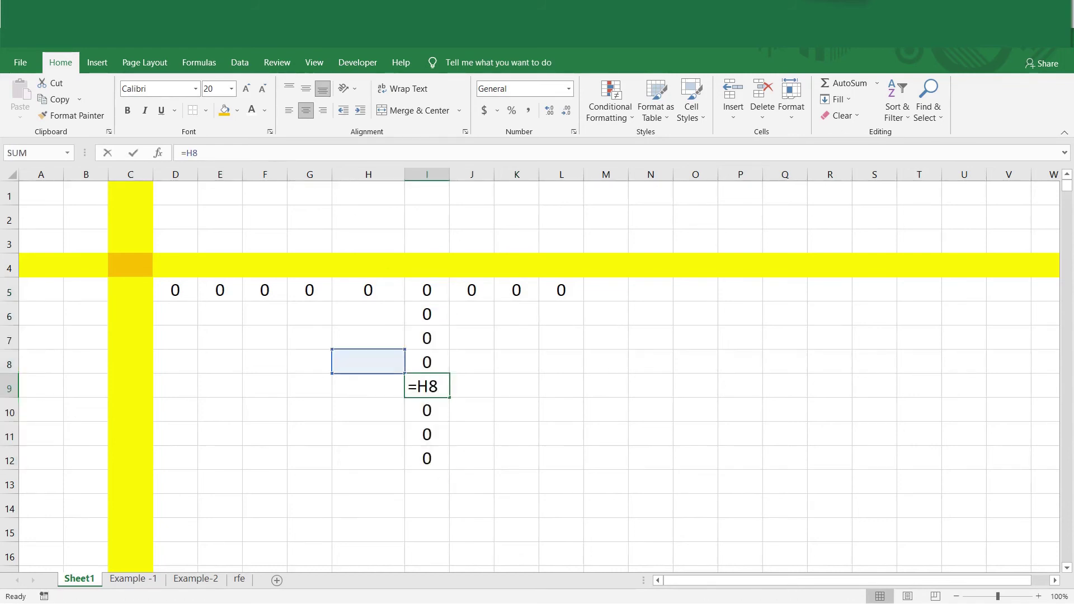
pyautogui.click(417, 434)
pyautogui.doubleClick(417, 434)
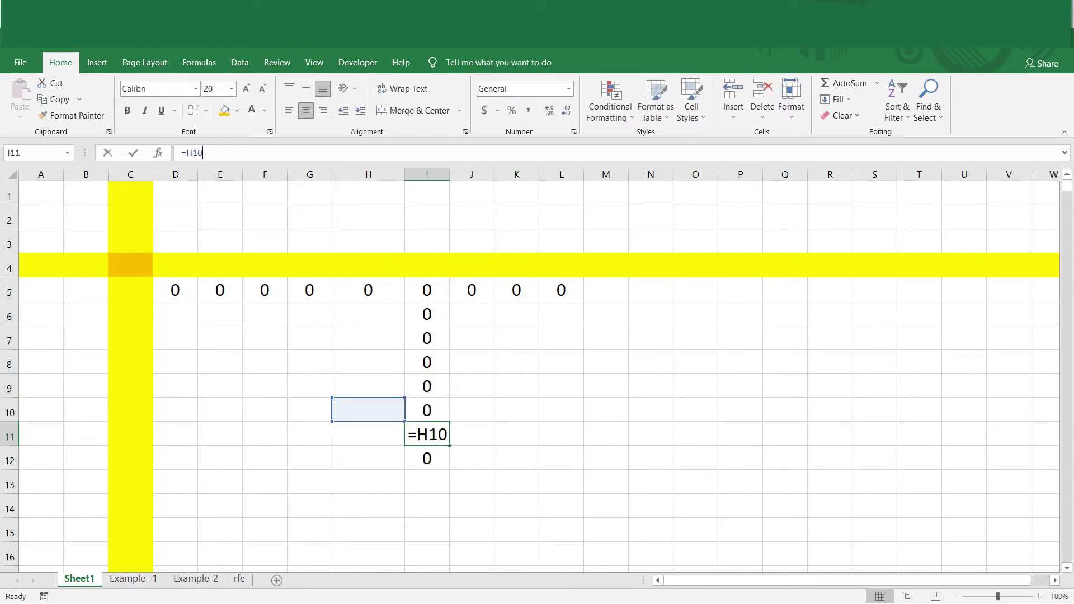
pyautogui.click(432, 459)
pyautogui.click(252, 160)
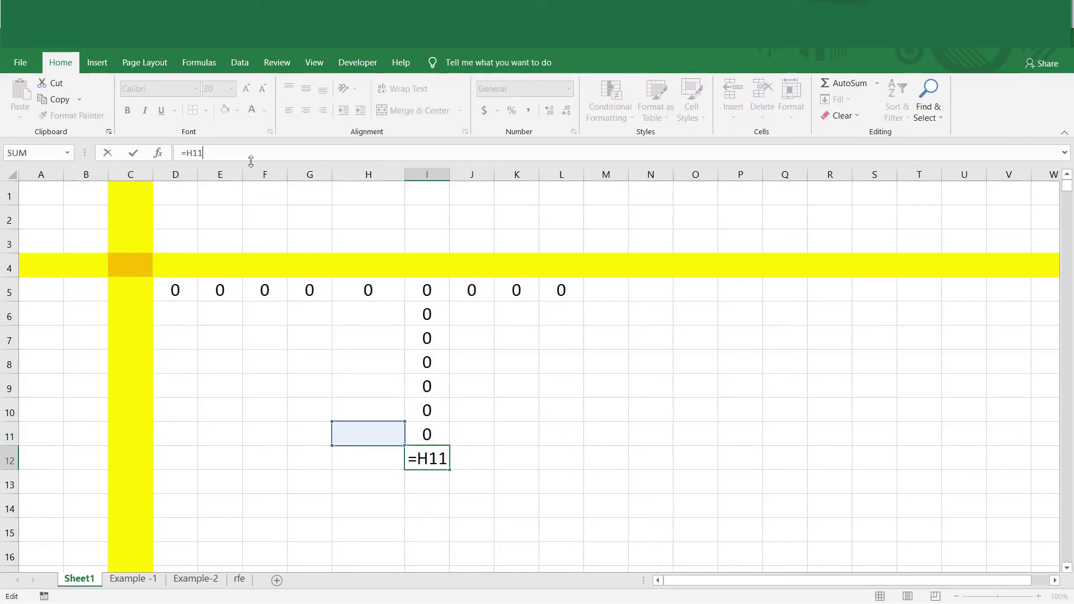
# Shade cell H12 with the orange fill and compare the references held in I12 and D5.
pyautogui.click(371, 462)
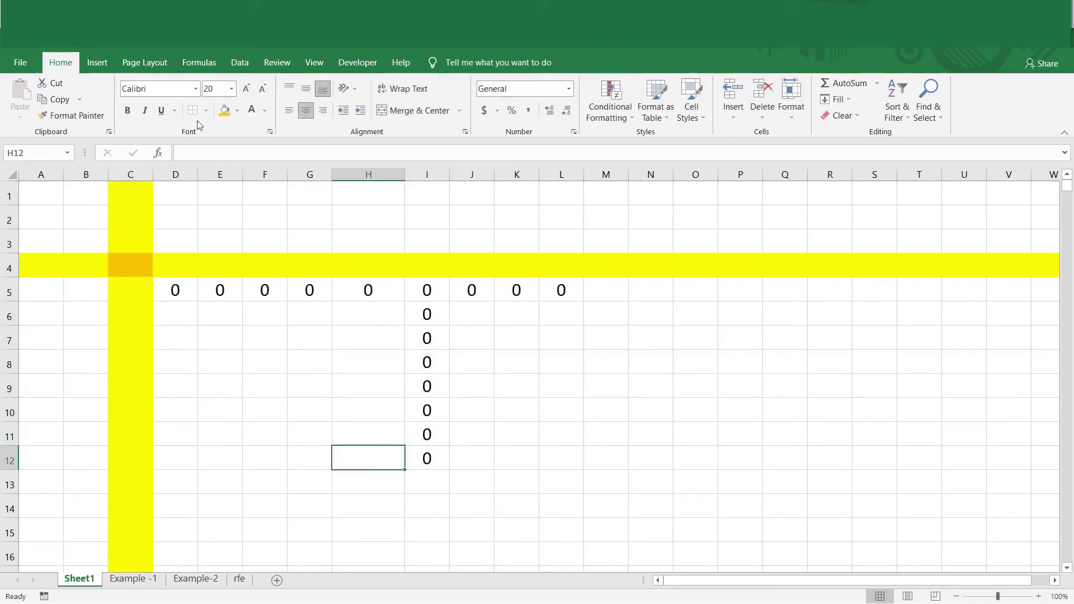
pyautogui.click(224, 111)
pyautogui.click(439, 457)
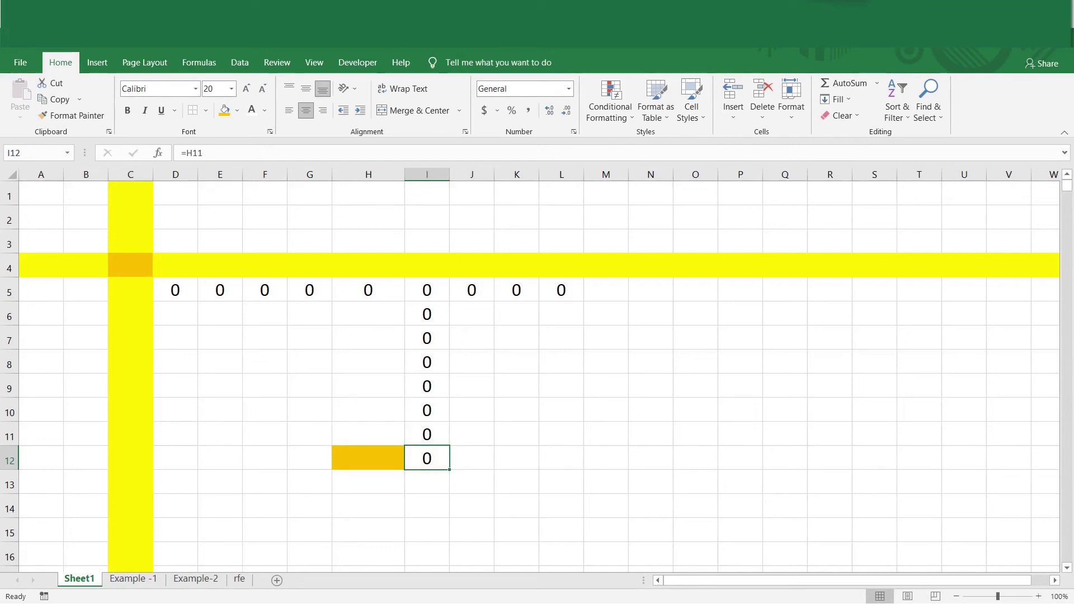
pyautogui.click(203, 153)
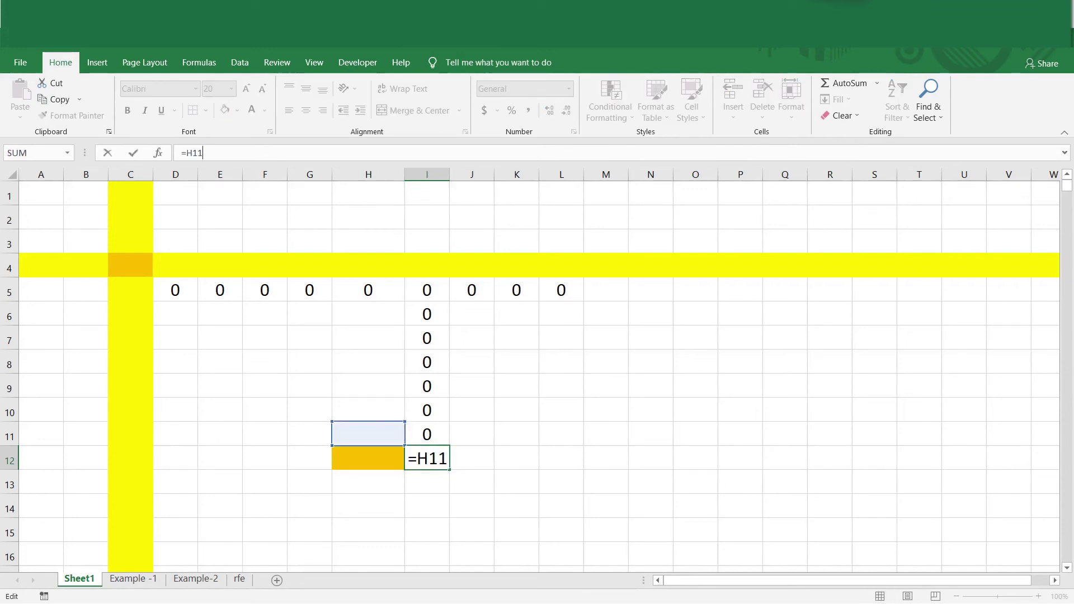
pyautogui.click(192, 292)
pyautogui.write('=C4')
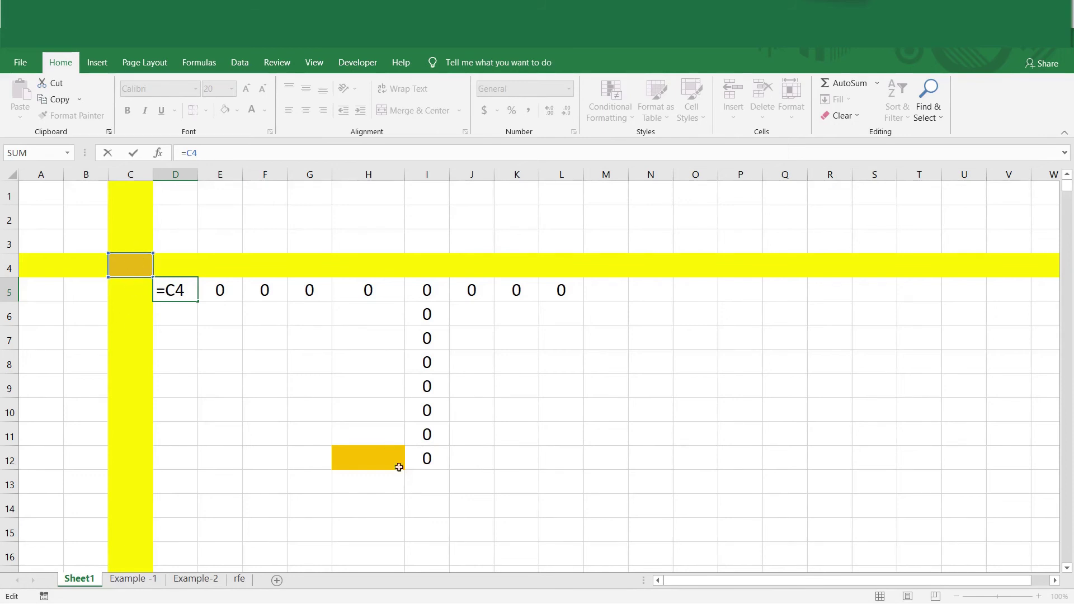
pyautogui.click(425, 456)
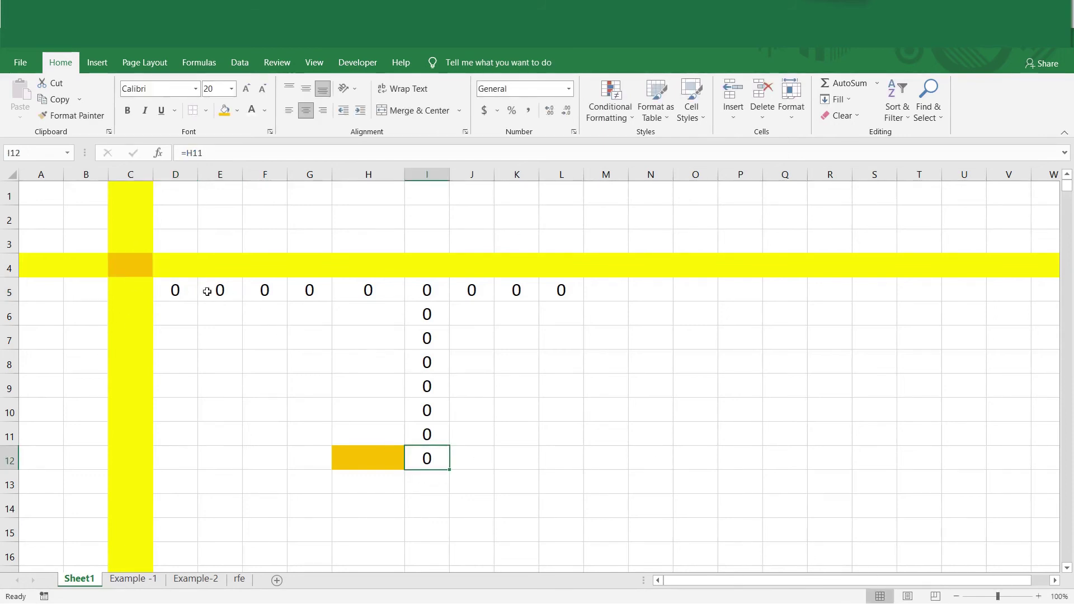
# Change the formula in D5 to the mixed reference =$C4 and copy it across row 5 to Q5.
pyautogui.click(173, 282)
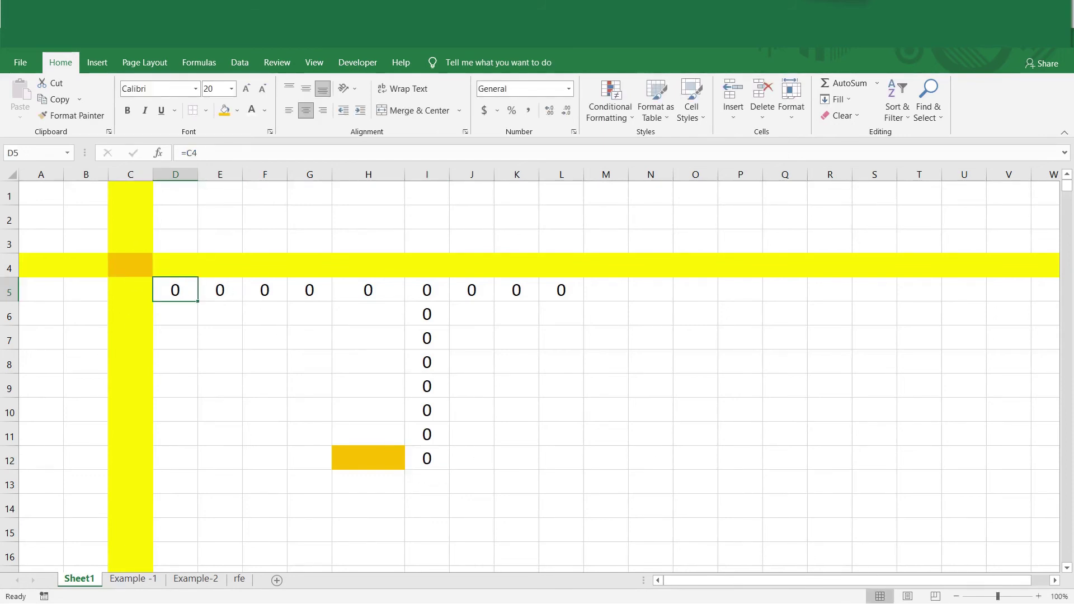
pyautogui.press('F2')
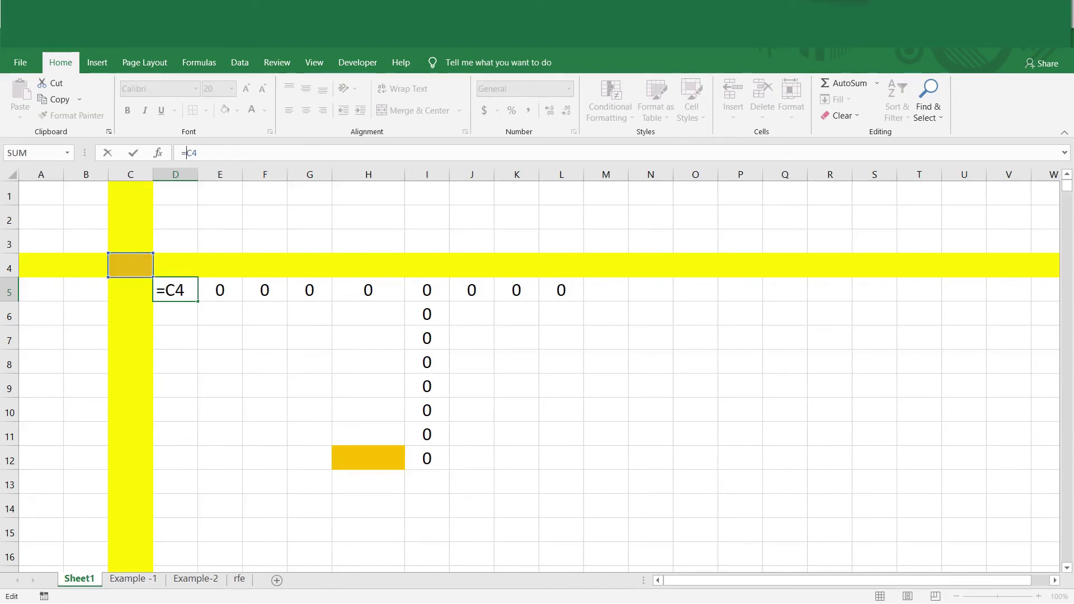
pyautogui.write('$')
pyautogui.press('Return')
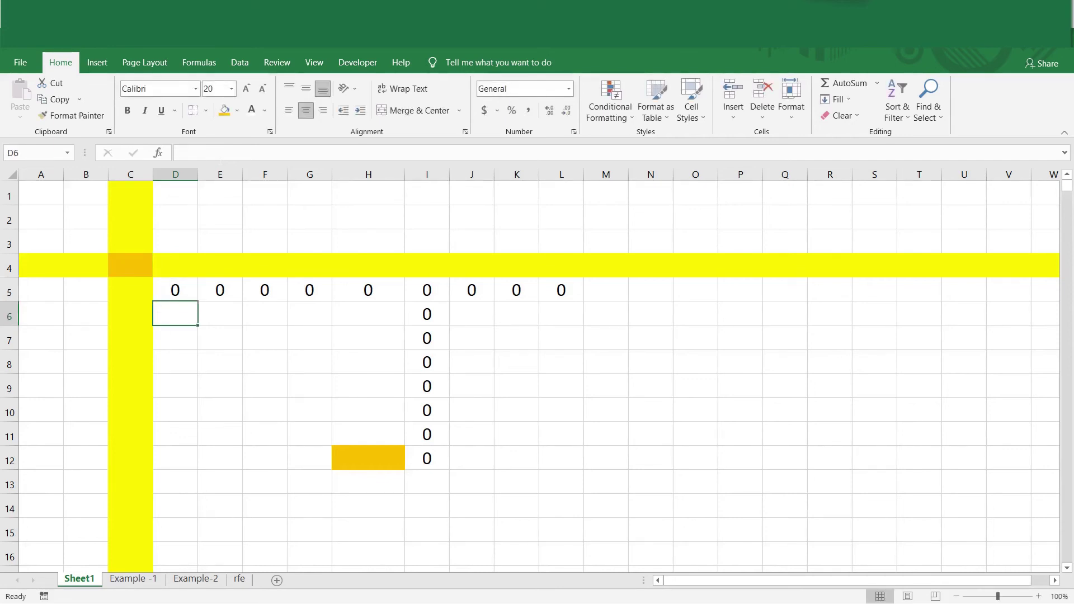
pyautogui.click(173, 294)
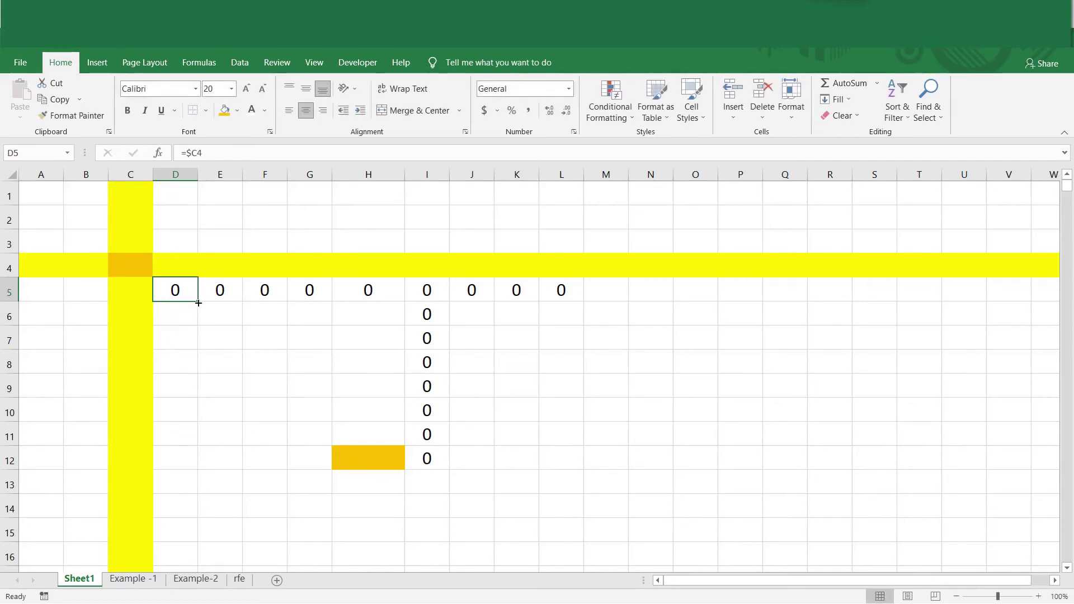
pyautogui.moveTo(198, 302); pyautogui.dragTo(799, 305)
# Examine which cell the copied formulas in M5, O5 and P5 refer to.
pyautogui.click(607, 302)
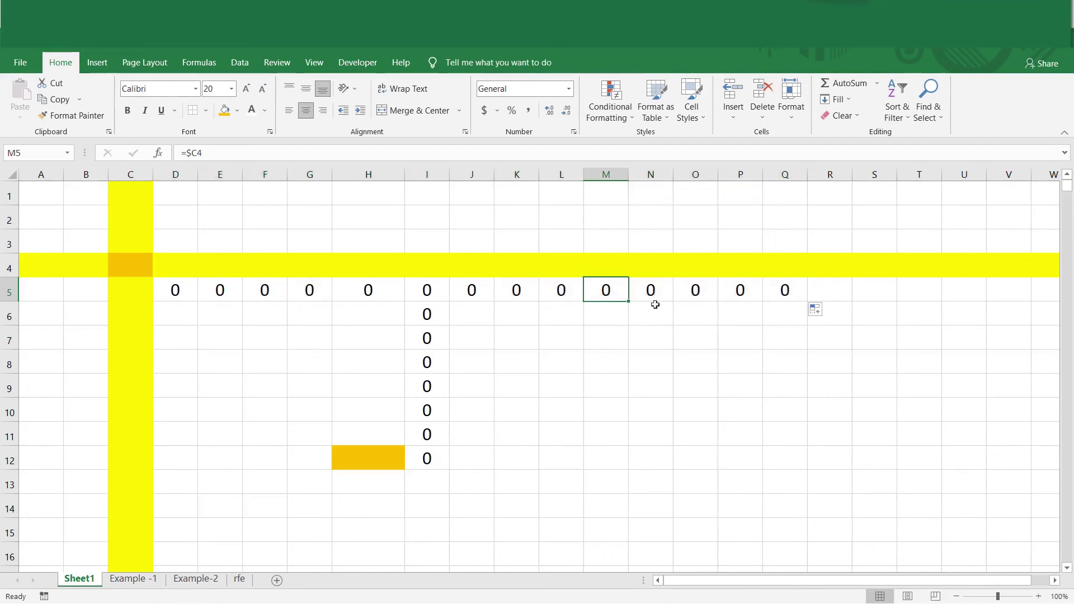
pyautogui.press('F2')
pyautogui.click(684, 319)
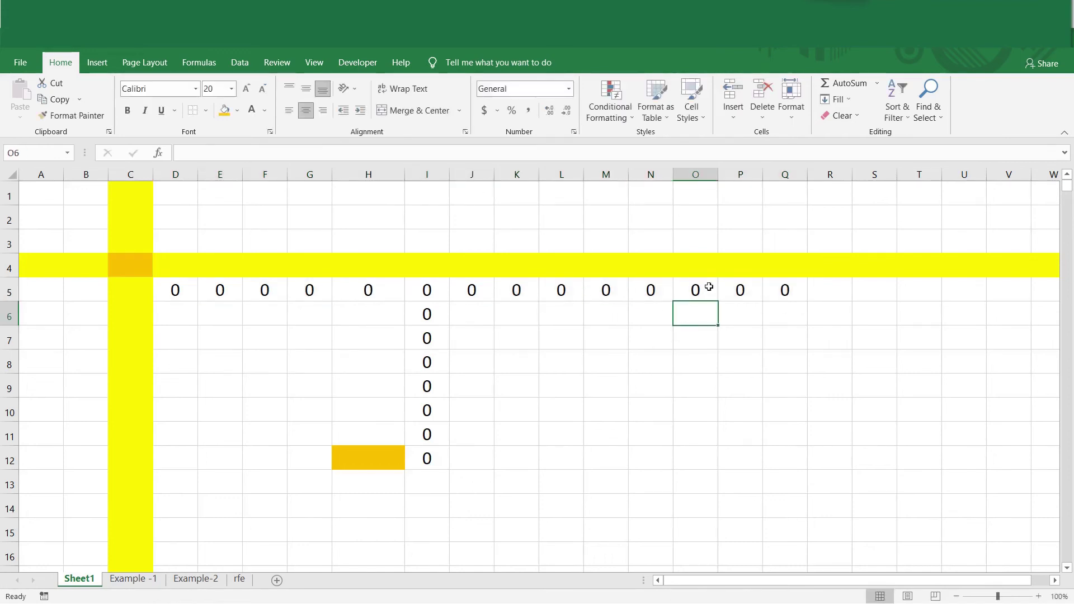
pyautogui.click(709, 288)
pyautogui.press('F2')
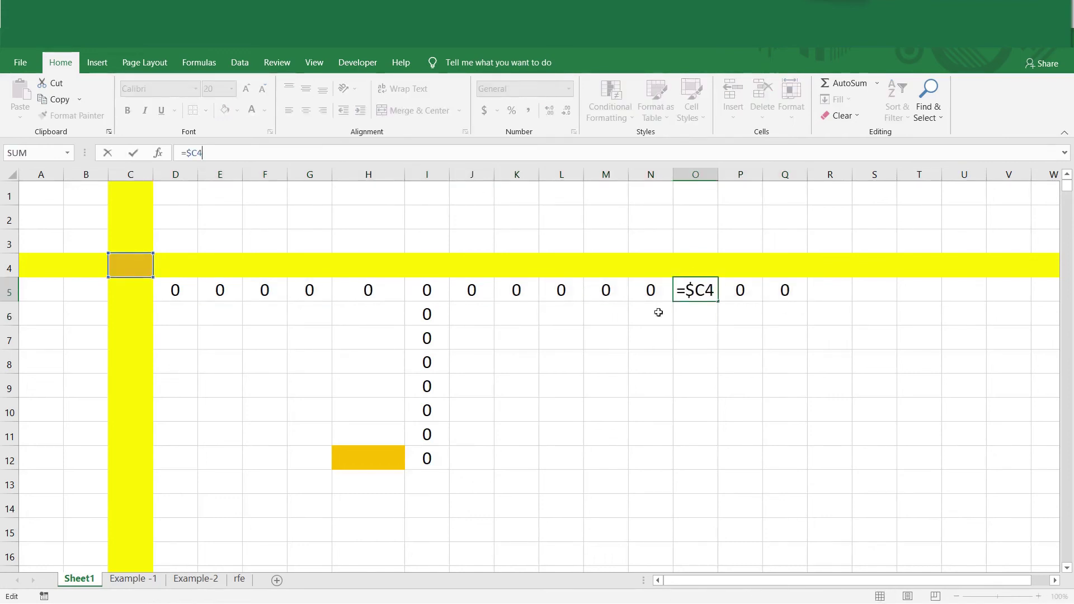
pyautogui.click(745, 284)
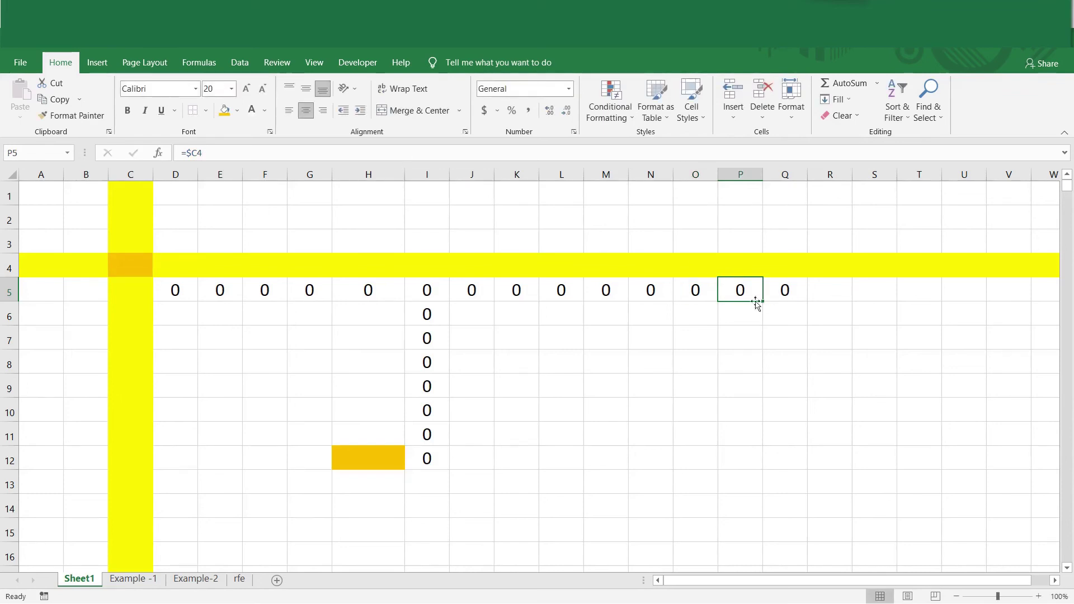
pyautogui.press('F2')
# Copy the formula from O5 down to O15 and examine the cell that O12 refers to.
pyautogui.click(694, 290)
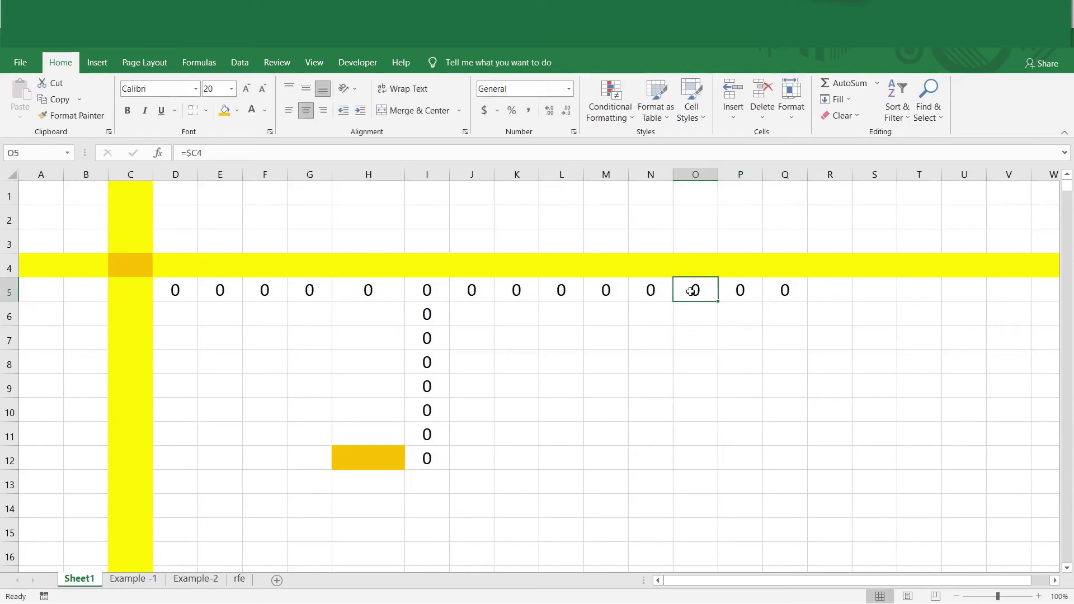
pyautogui.moveTo(721, 304); pyautogui.dragTo(720, 536)
pyautogui.click(694, 464)
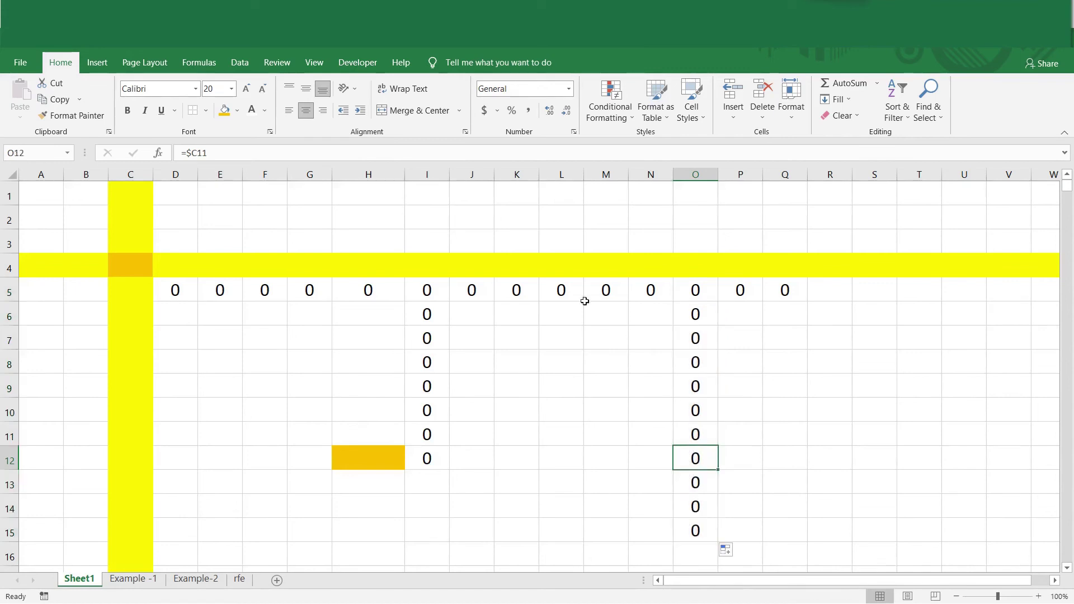
pyautogui.press('F2')
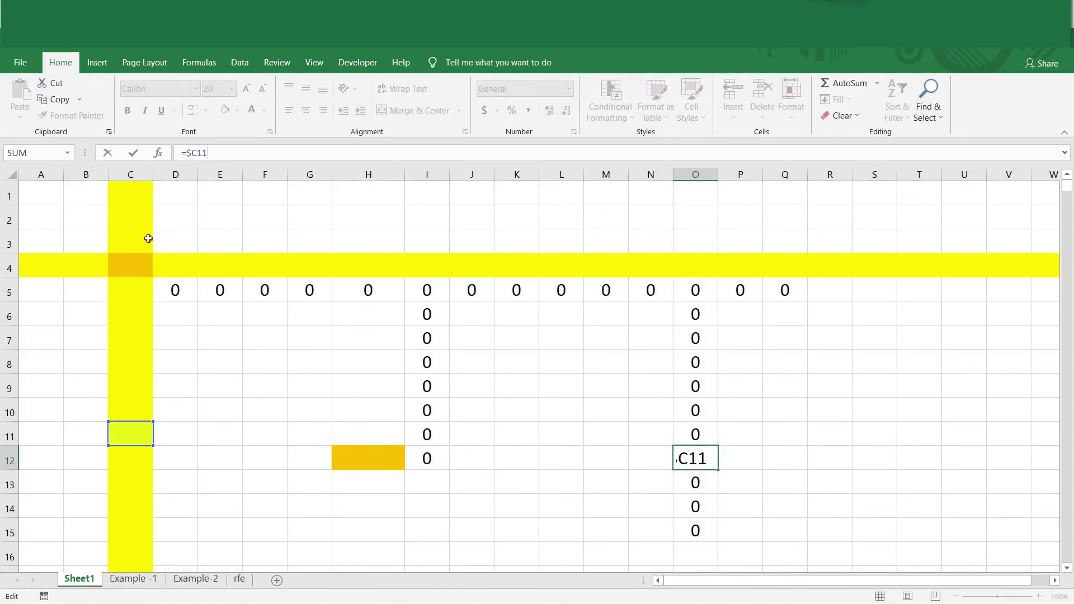
# Examine which column C cells the copied formulas in O13, O14, O12, O7 and O11 refer to.
pyautogui.click(683, 434)
pyautogui.click(693, 481)
pyautogui.press('F2')
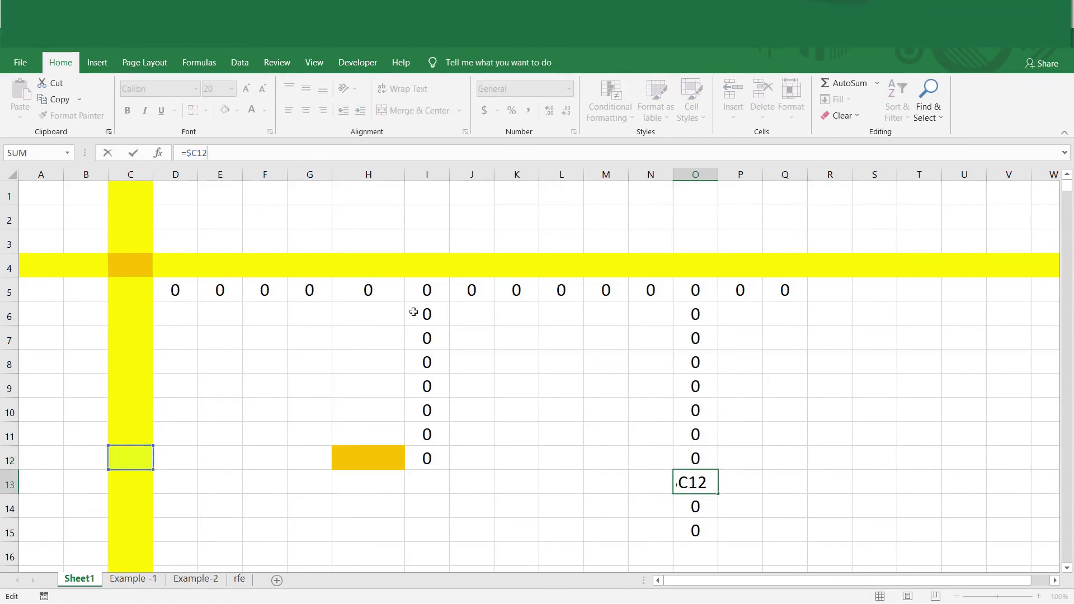
pyautogui.click(694, 505)
pyautogui.press('F2')
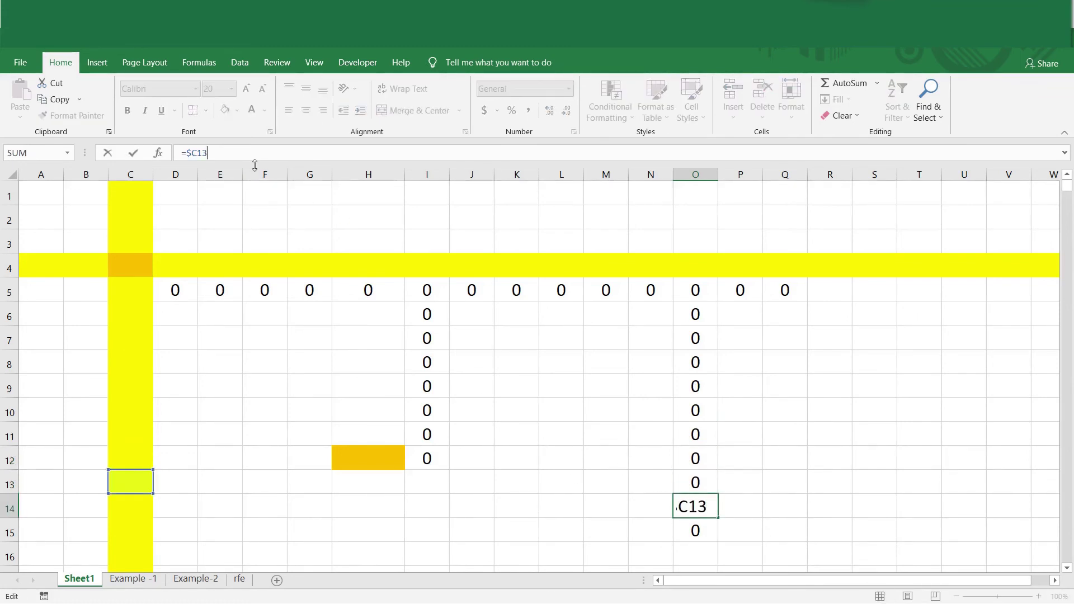
pyautogui.click(693, 462)
pyautogui.press('F2')
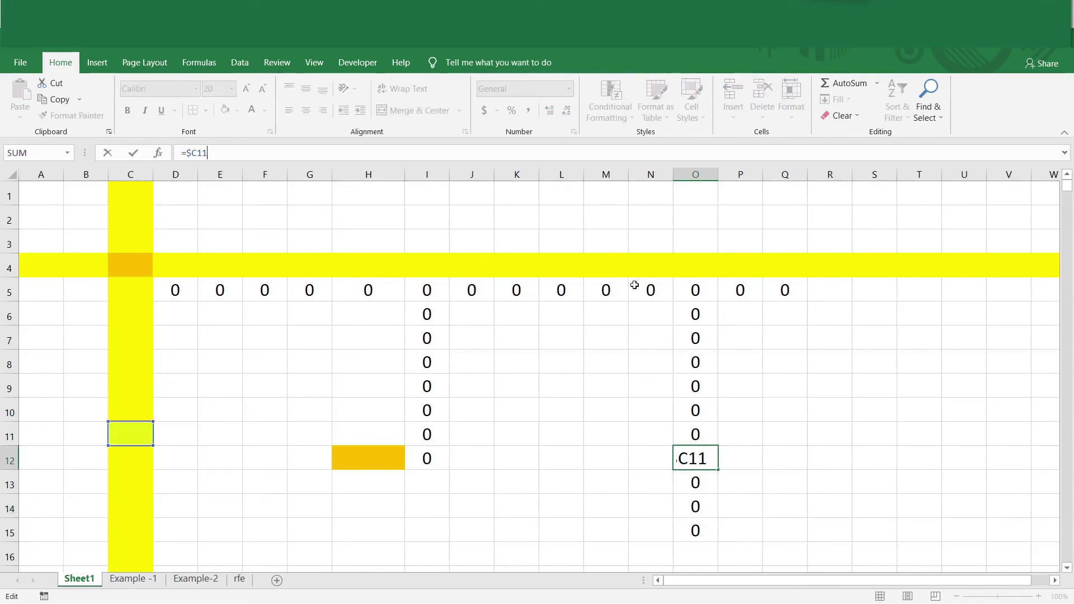
pyautogui.click(707, 338)
pyautogui.press('F2')
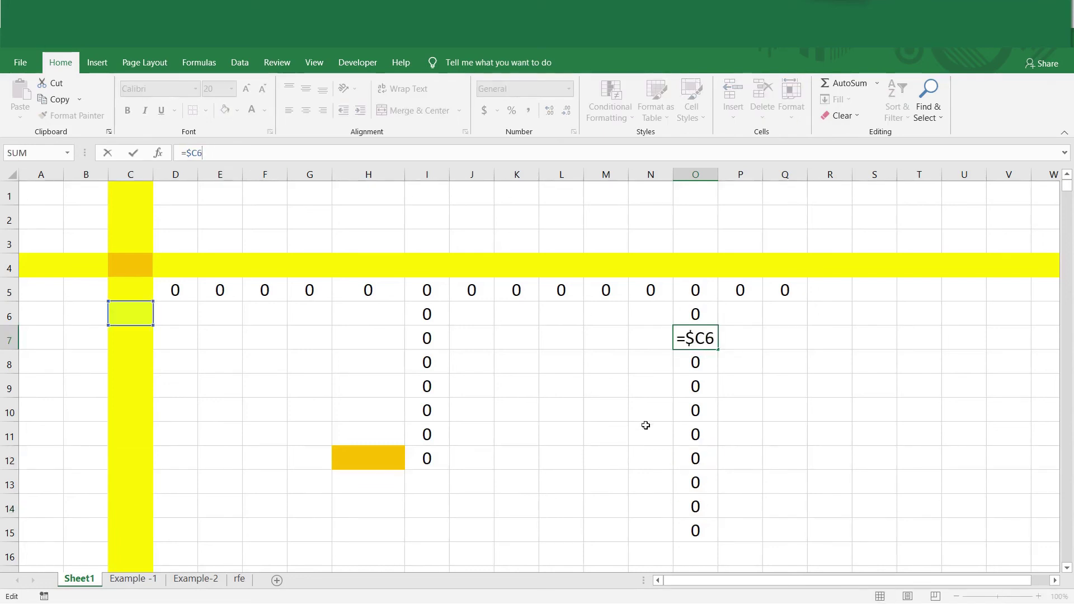
pyautogui.click(703, 441)
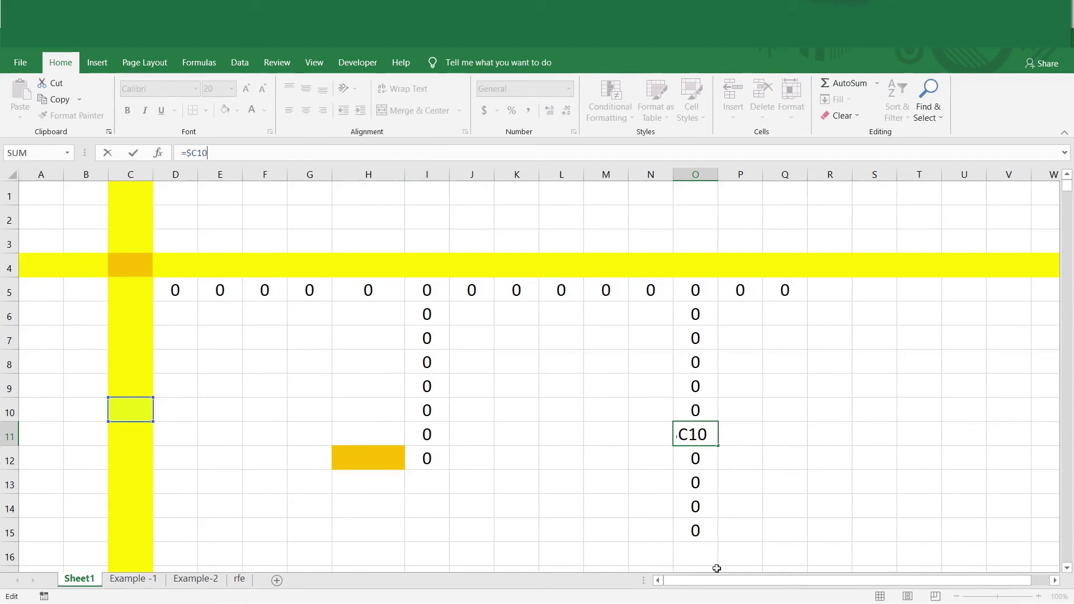
pyautogui.click(695, 510)
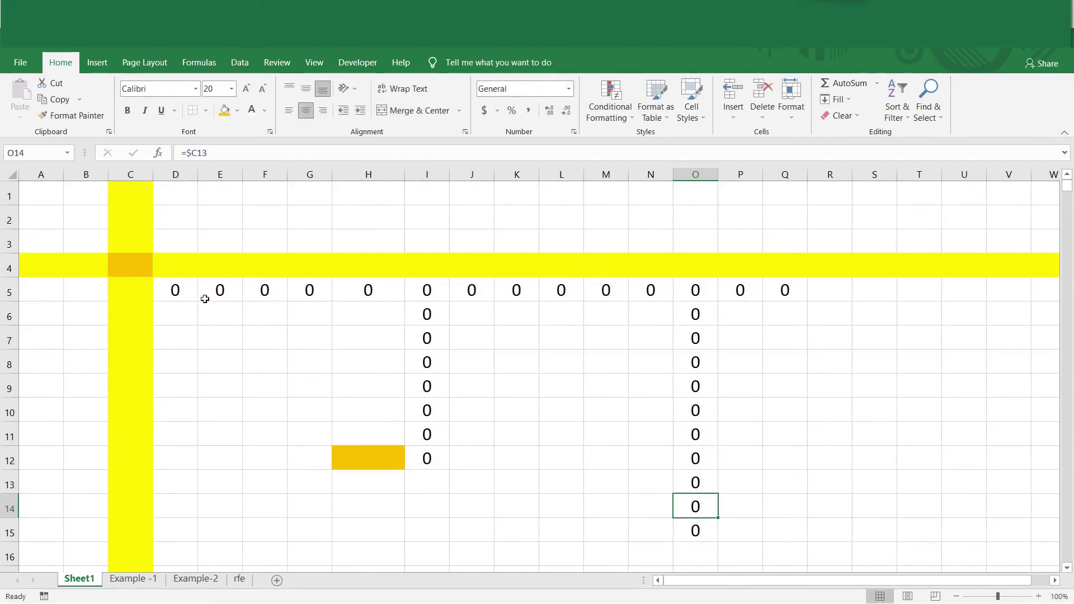
# Clear the copied formulas in columns E to S from row 5 down, and change D5 to =C$4.
pyautogui.moveTo(204, 297); pyautogui.dragTo(893, 564)
pyautogui.press('Delete')
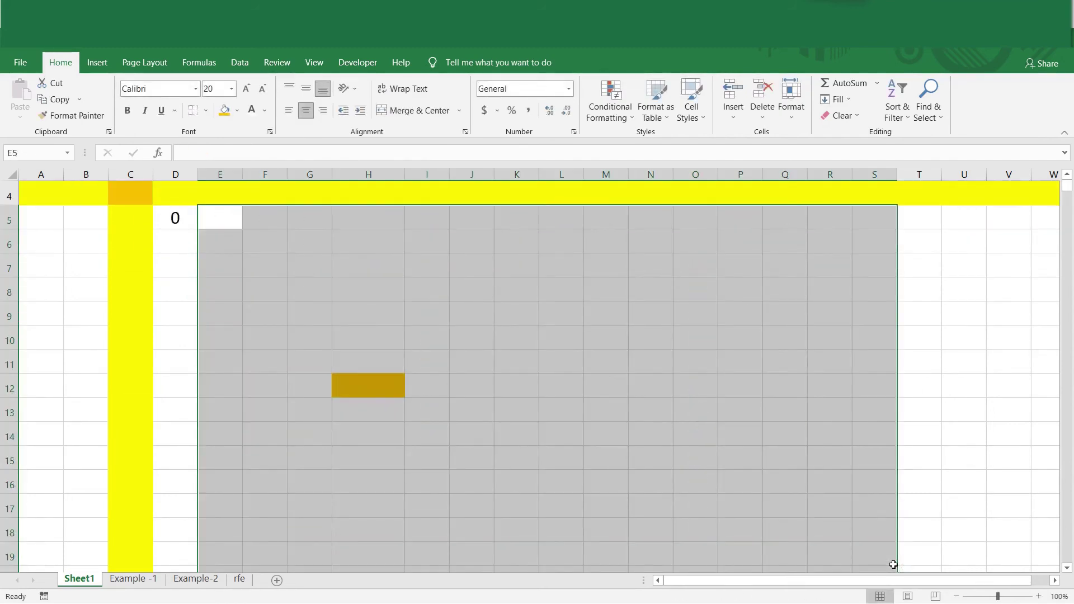
pyautogui.click(166, 221)
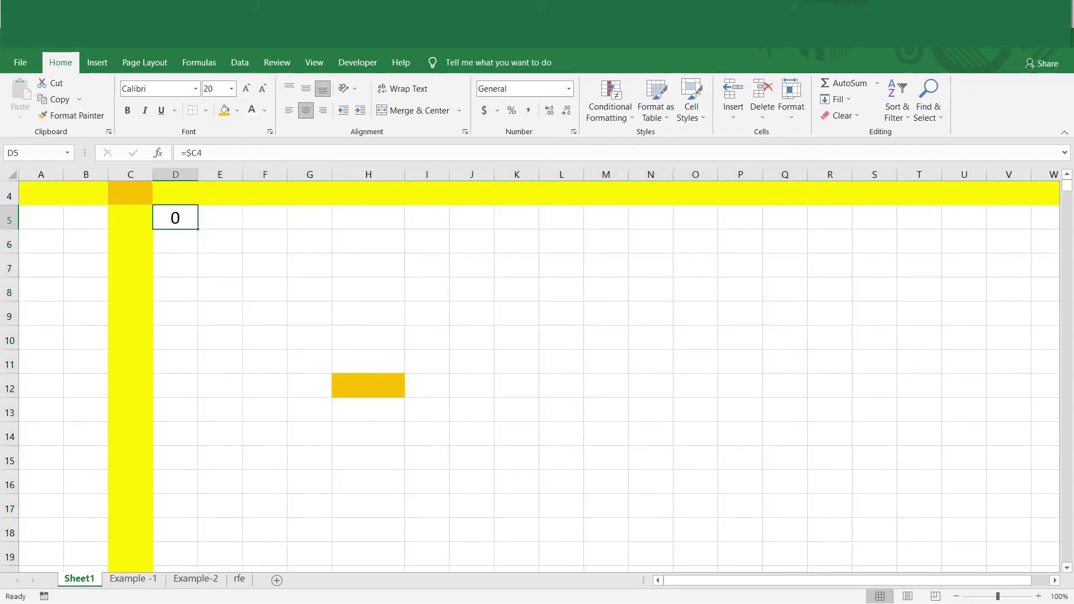
pyautogui.click(190, 153)
pyautogui.press('BackSpace')
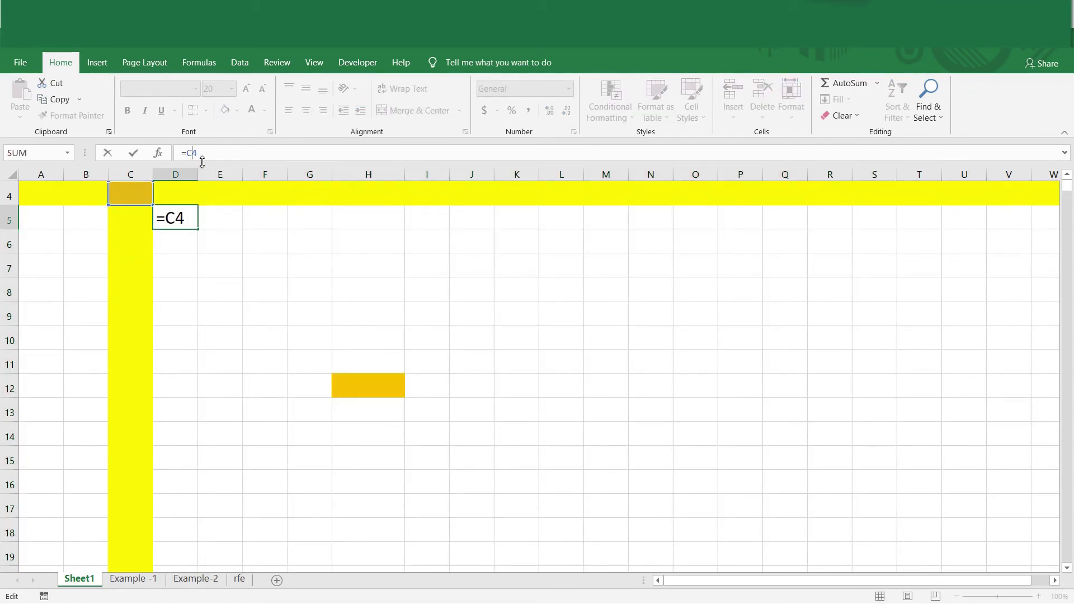
pyautogui.write('$')
pyautogui.hotkey('ctrl', 'Return')
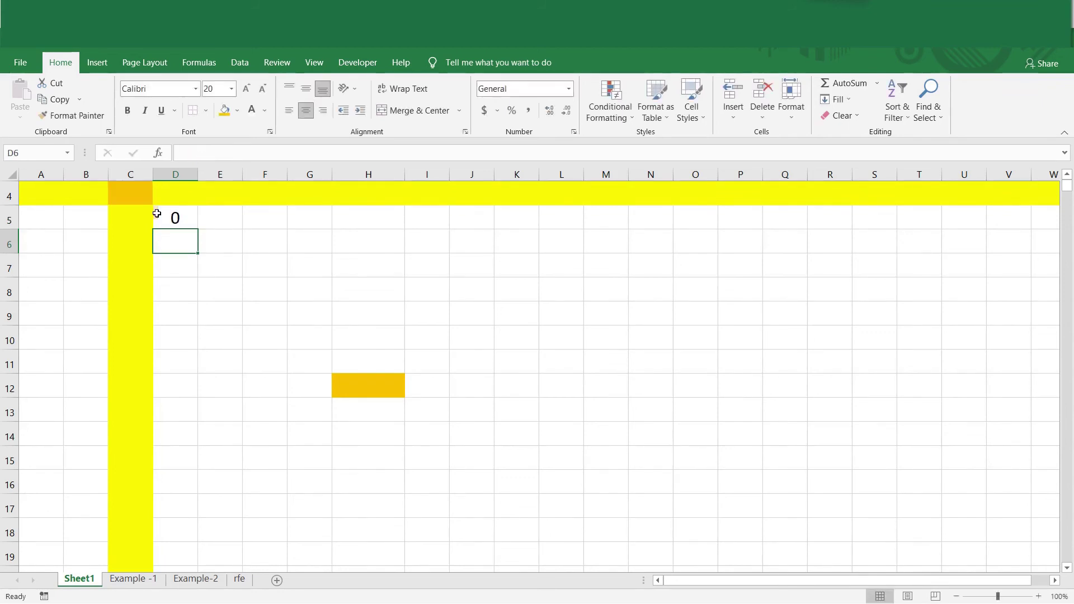
# Copy the formula from D5 into the range I10:P17.
pyautogui.hotkey('ctrl', 'c')
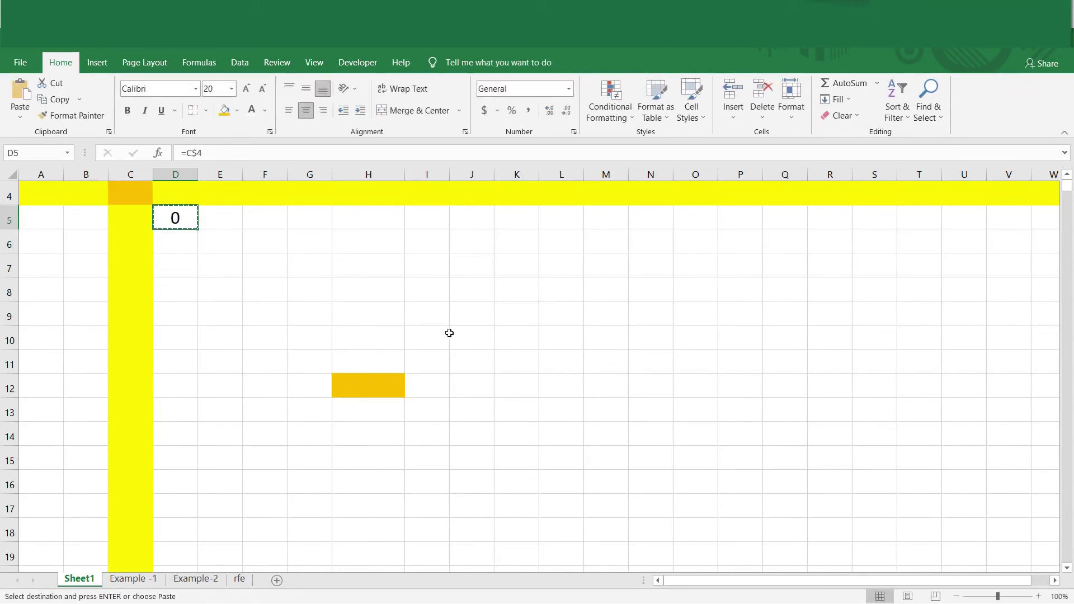
pyautogui.moveTo(448, 334); pyautogui.dragTo(749, 500)
pyautogui.hotkey('ctrl', 'v')
# Examine which row 4 cells the pasted formulas in I10, J11, L15 and P16 refer to.
pyautogui.click(435, 334)
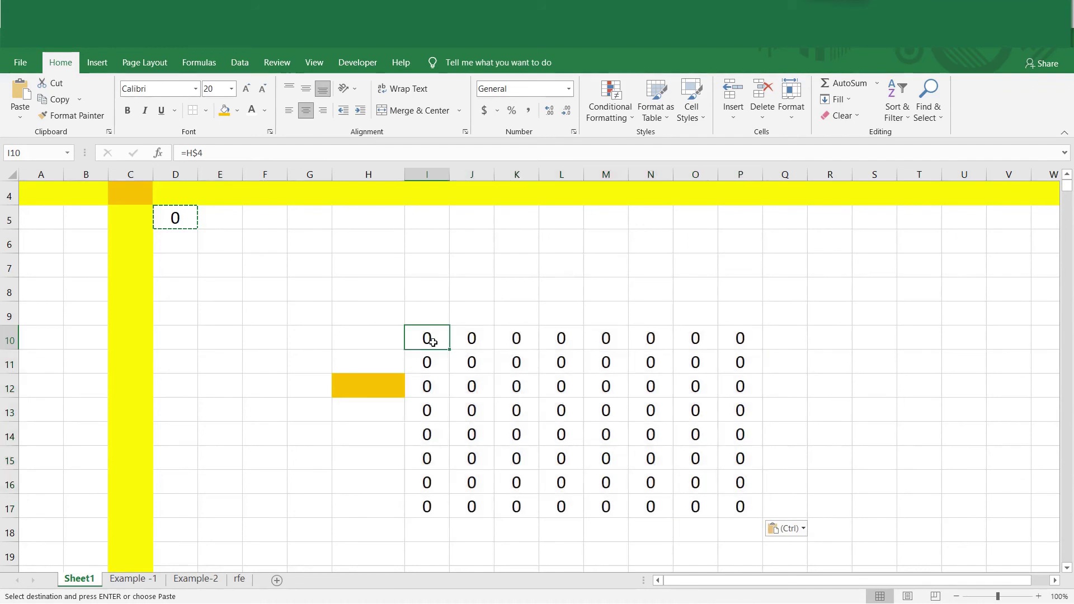
pyautogui.press('F2')
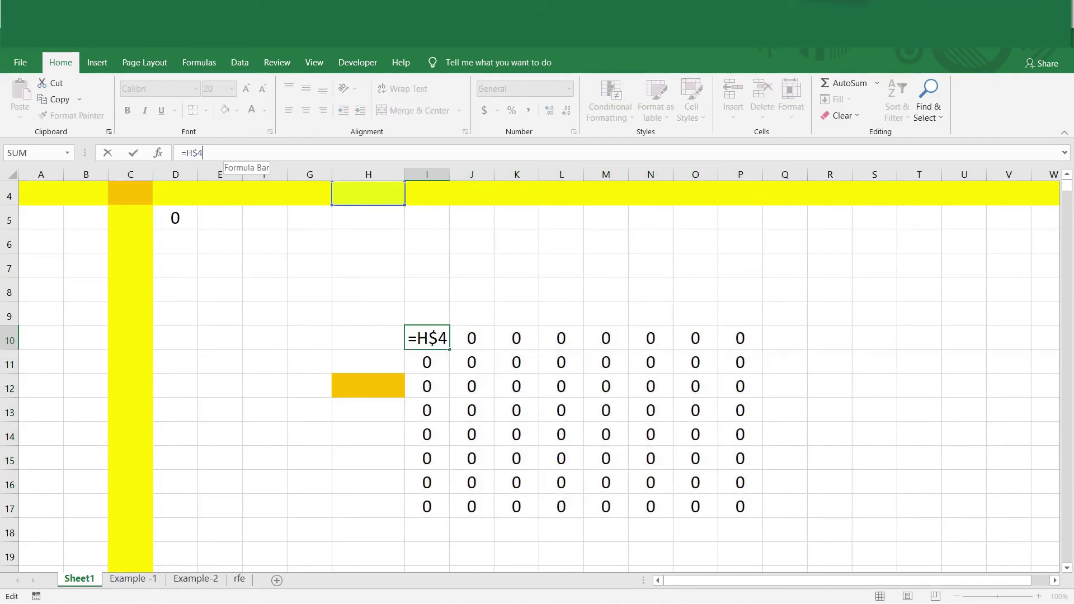
pyautogui.click(483, 358)
pyautogui.press('F2')
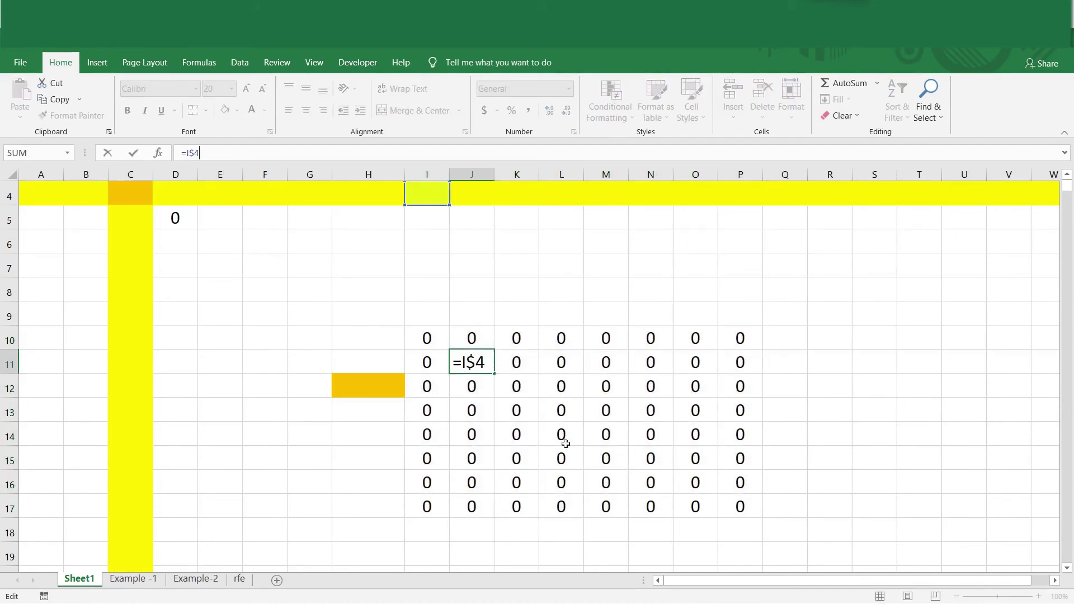
pyautogui.click(561, 458)
pyautogui.press('F2')
pyautogui.click(740, 473)
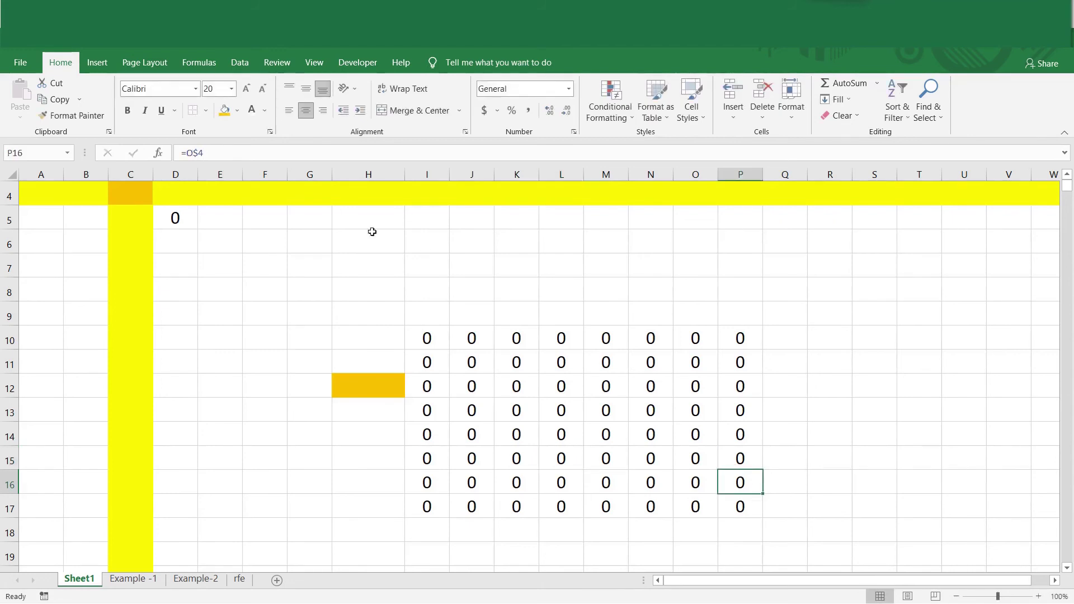
pyautogui.press('F2')
# Compare the row 4 references held in N13, I16, K13, L12, M14 and M13.
pyautogui.click(670, 415)
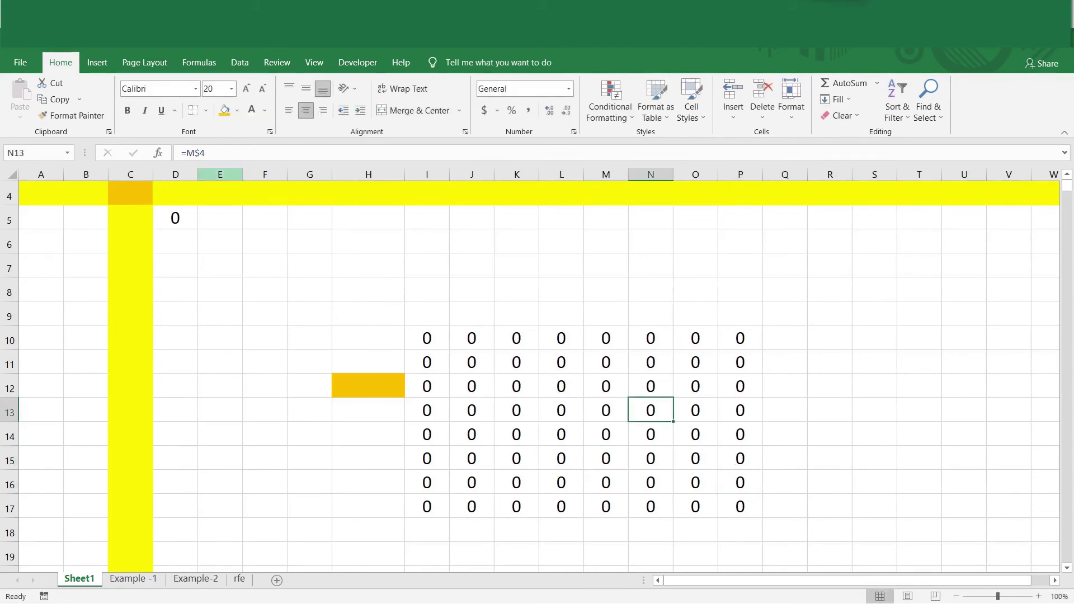
pyautogui.press('F2')
pyautogui.click(423, 473)
pyautogui.press('F2')
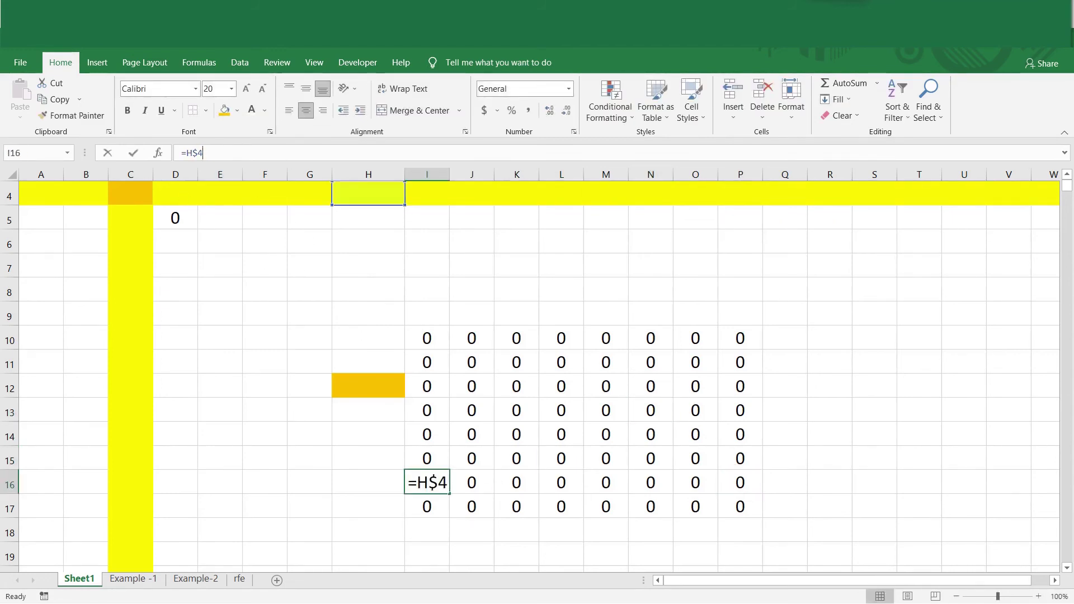
pyautogui.click(520, 403)
pyautogui.press('F2')
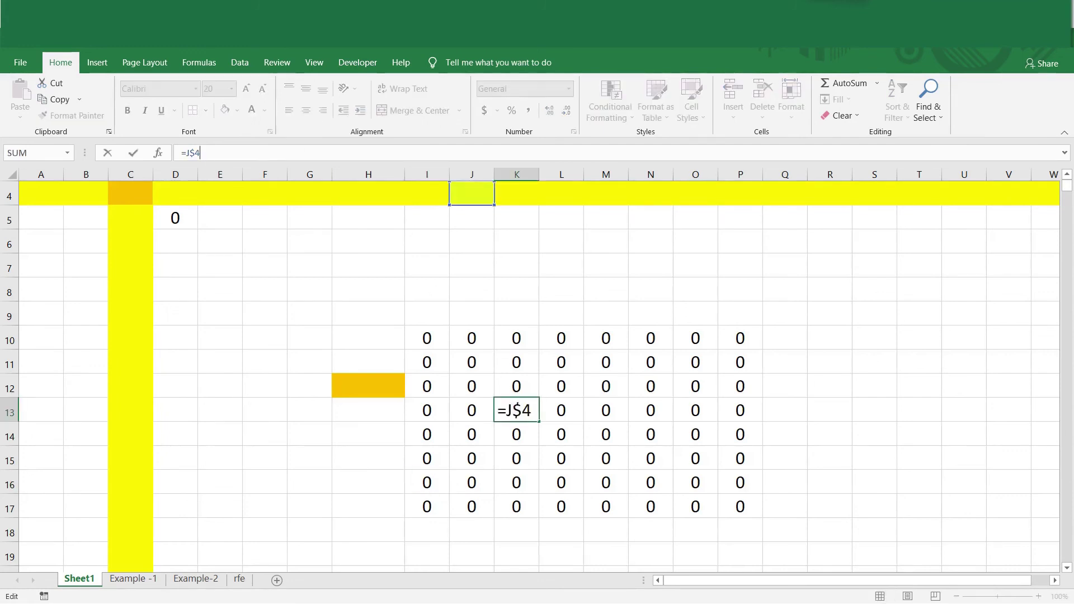
pyautogui.click(552, 385)
pyautogui.press('F2')
pyautogui.click(618, 432)
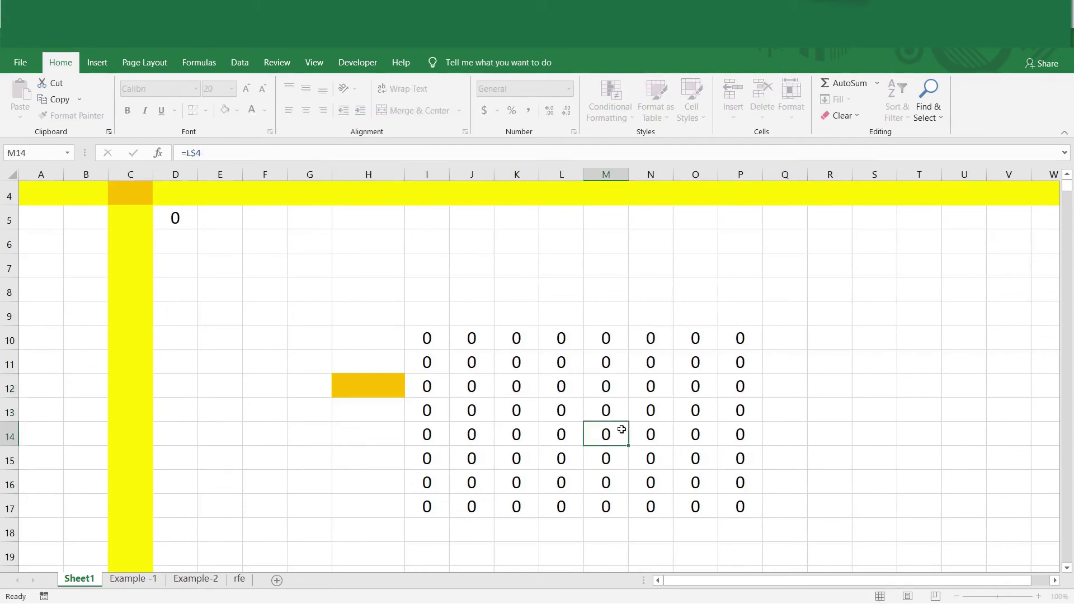
pyautogui.press('F2')
pyautogui.click(610, 402)
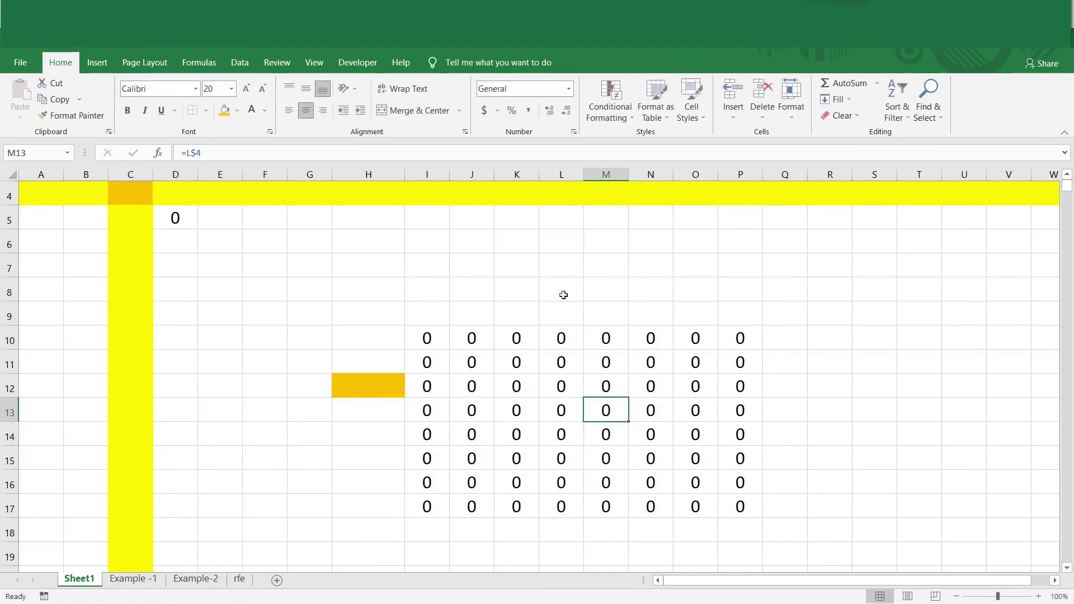
pyautogui.press('F2')
# Change the formula in D5 to the absolute reference =$C$4.
pyautogui.click(184, 219)
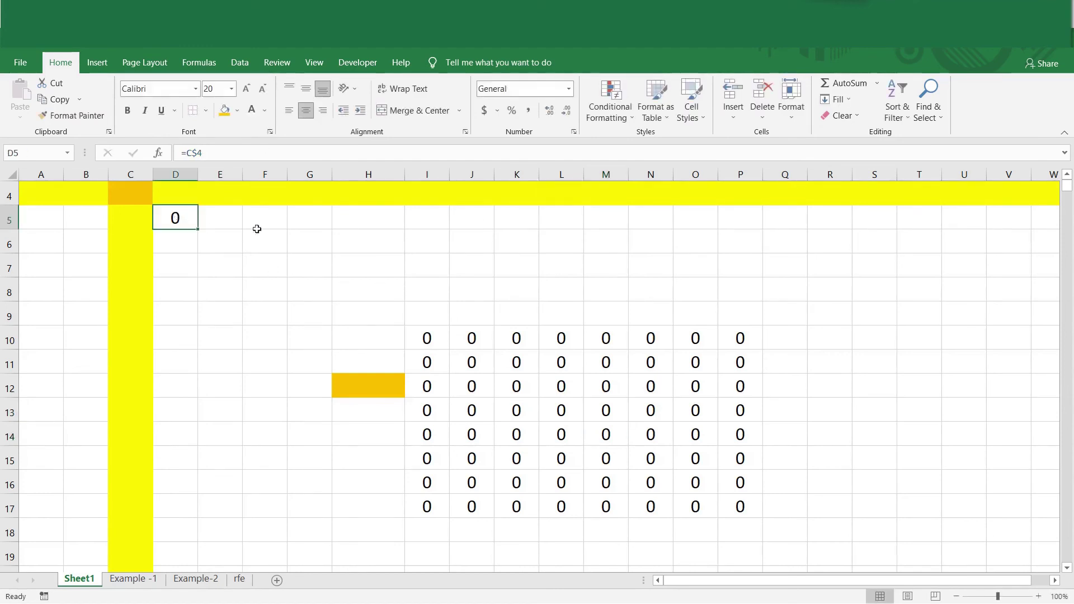
pyautogui.press('F2')
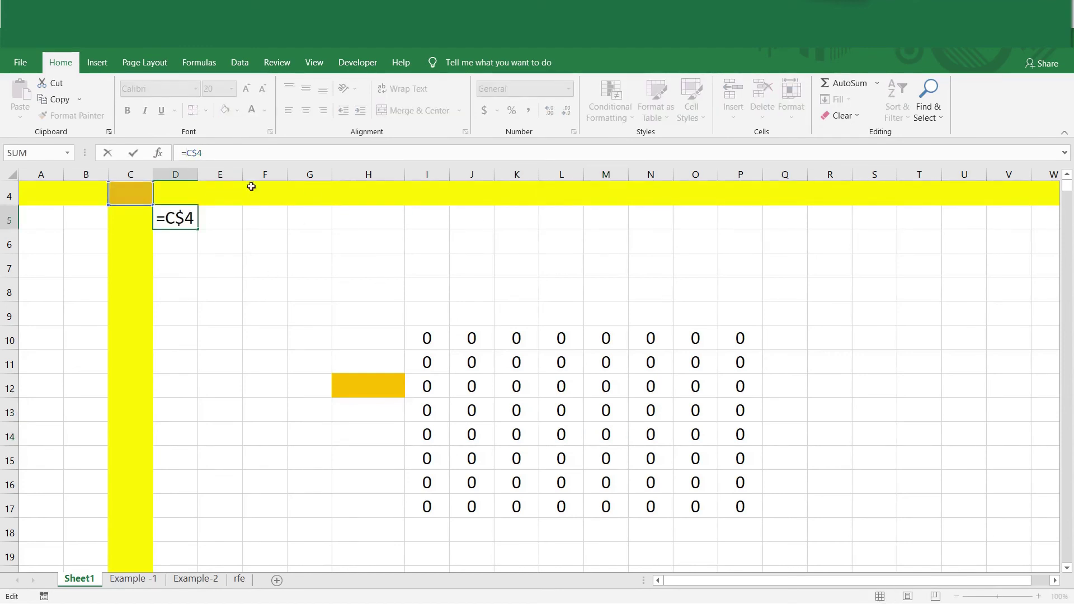
pyautogui.write('$')
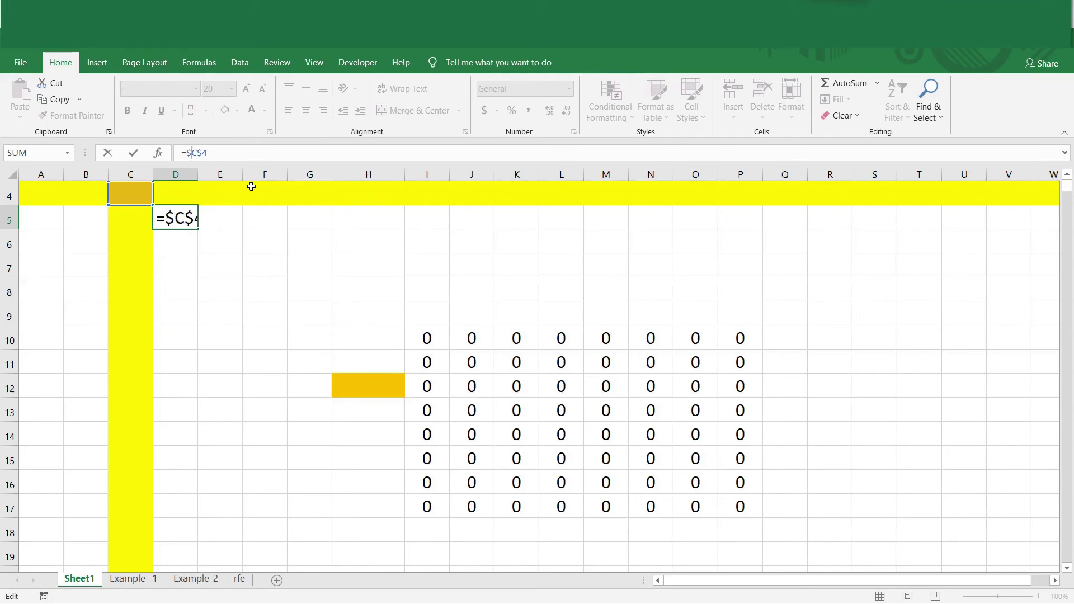
pyautogui.press('Return')
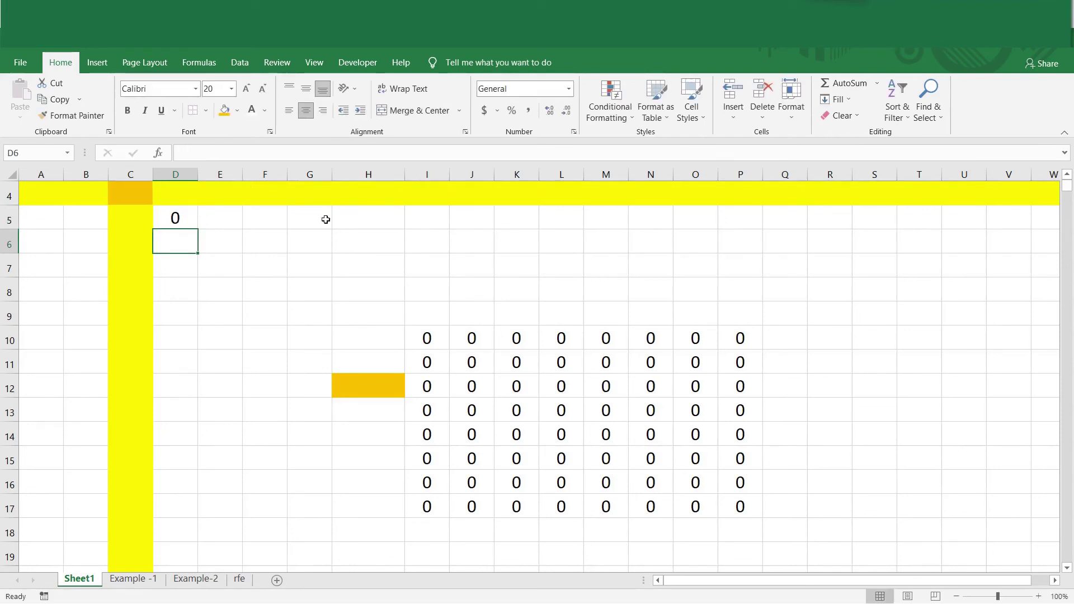
# Copy the absolute formula =$C$4 from D5 into the range I10:P17.
pyautogui.click(175, 218)
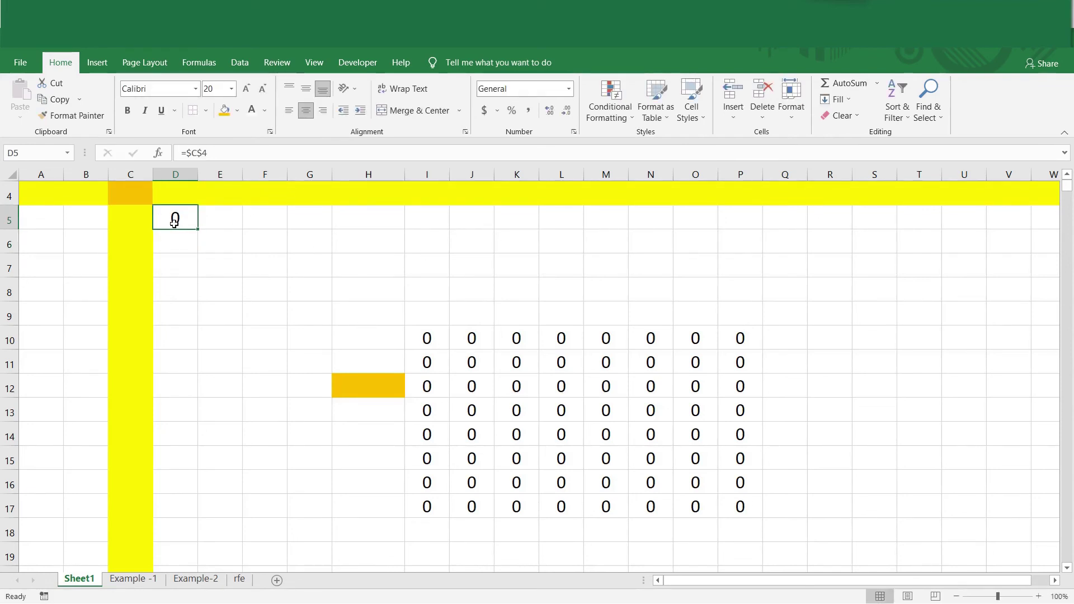
pyautogui.hotkey('ctrl', 'c')
pyautogui.click(429, 341)
pyautogui.moveTo(448, 358); pyautogui.dragTo(749, 507)
pyautogui.hotkey('ctrl', 'v')
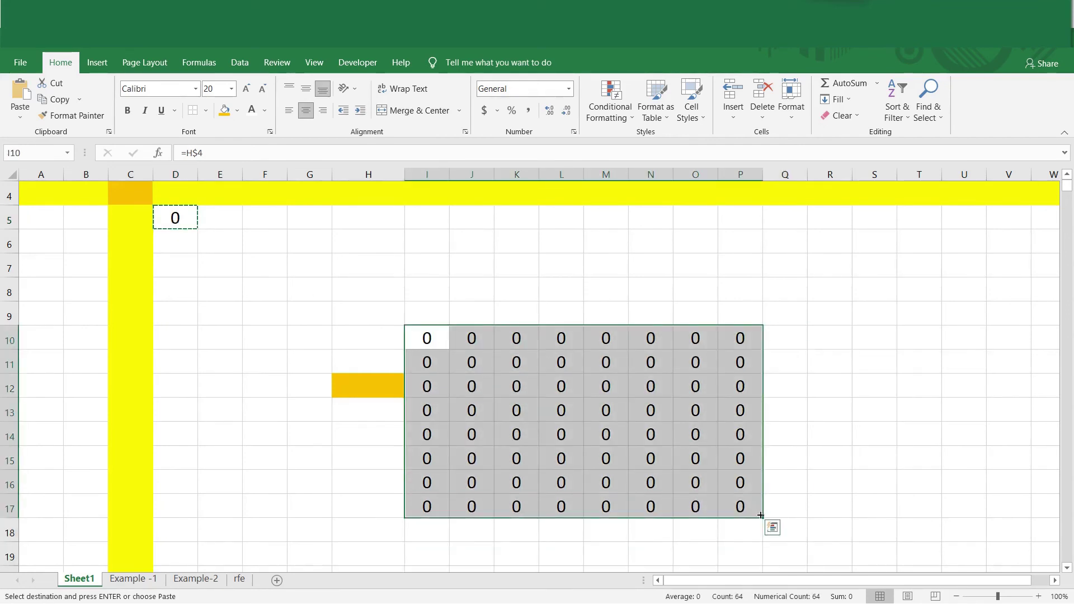
# Examine which cell the pasted formulas in I10, K12, M12, M13, N15, O16 and P17 refer to.
pyautogui.click(209, 153)
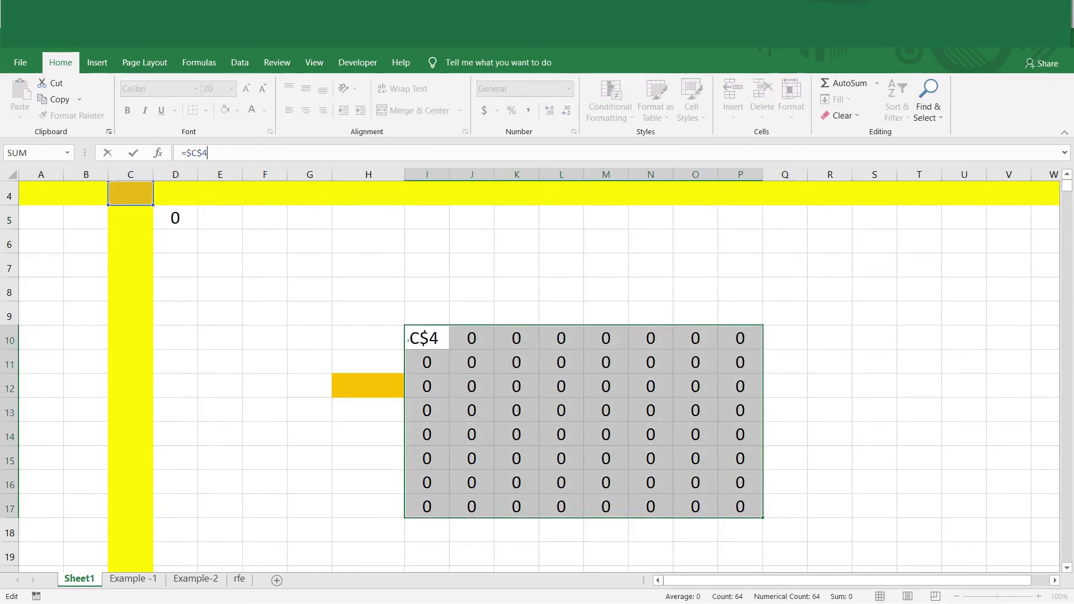
pyautogui.click(514, 389)
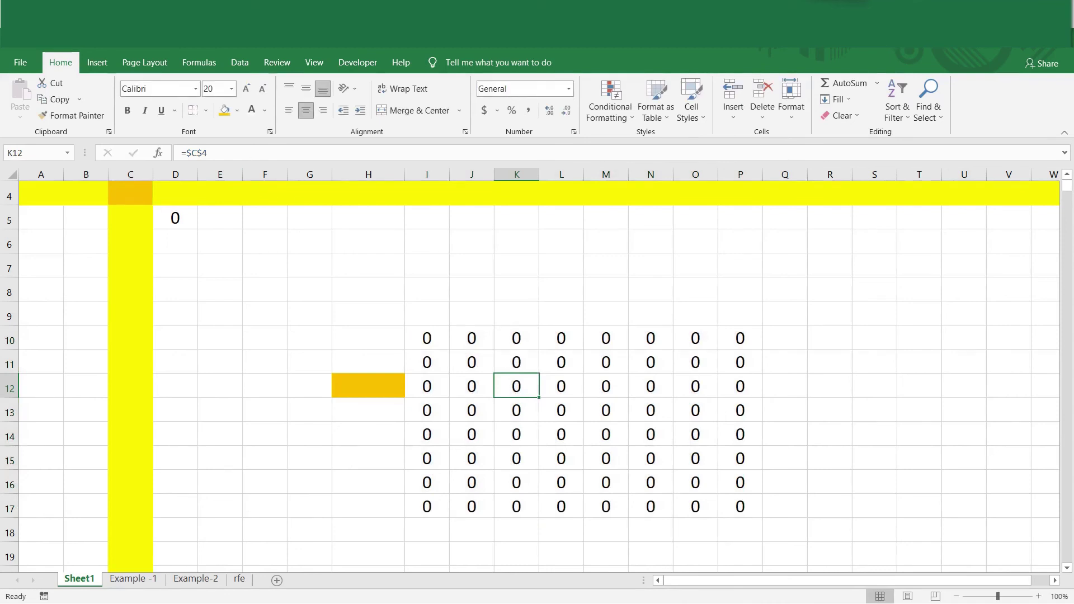
pyautogui.press('F2')
pyautogui.click(587, 391)
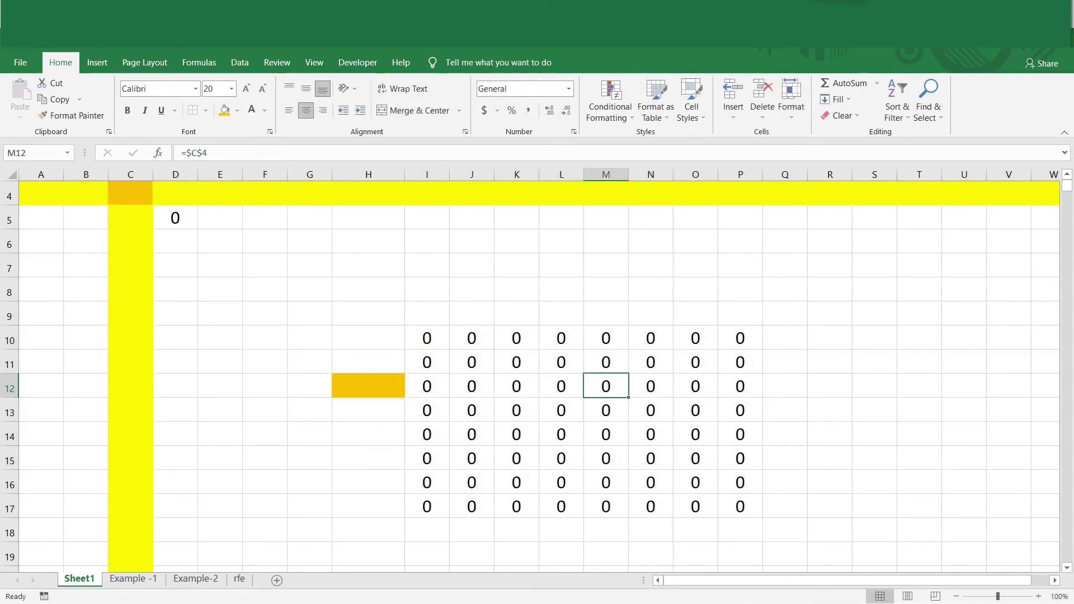
pyautogui.press('F2')
pyautogui.click(614, 410)
pyautogui.press('F2')
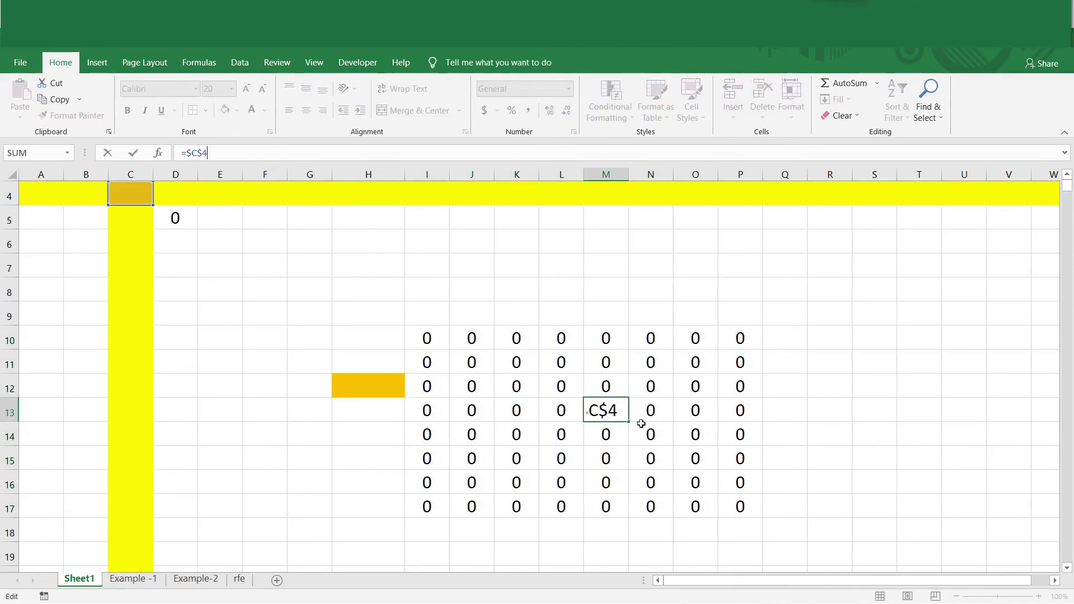
pyautogui.click(669, 452)
pyautogui.press('F2')
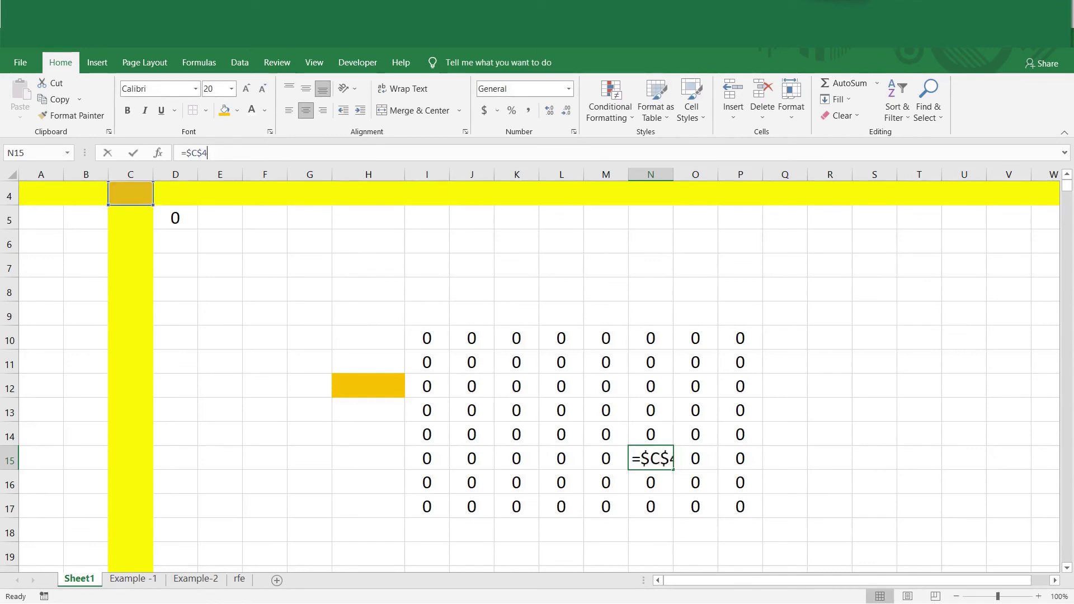
pyautogui.click(695, 482)
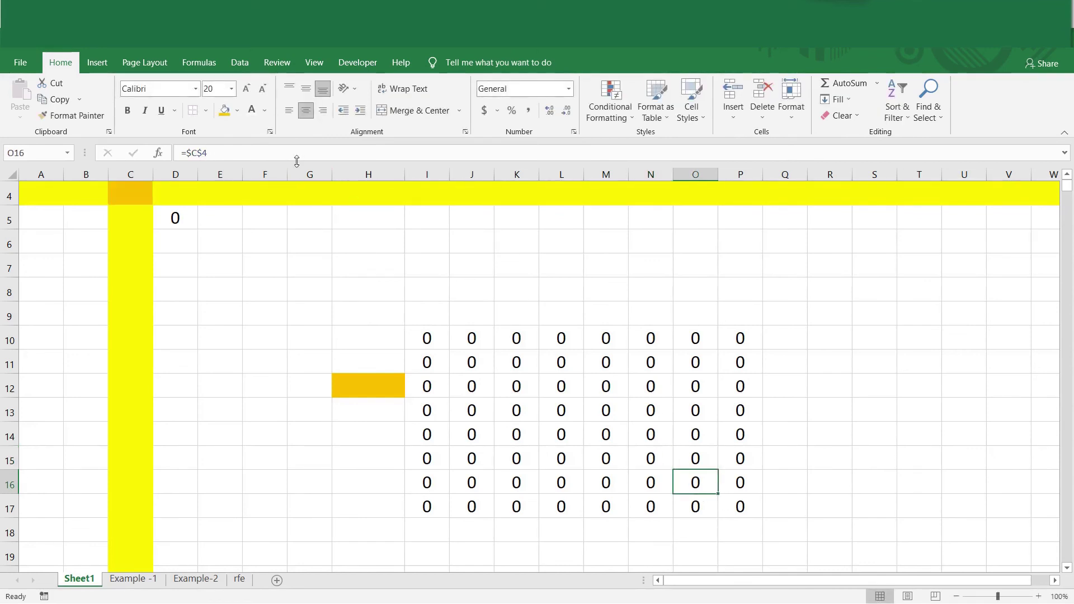
pyautogui.press('F2')
pyautogui.click(738, 508)
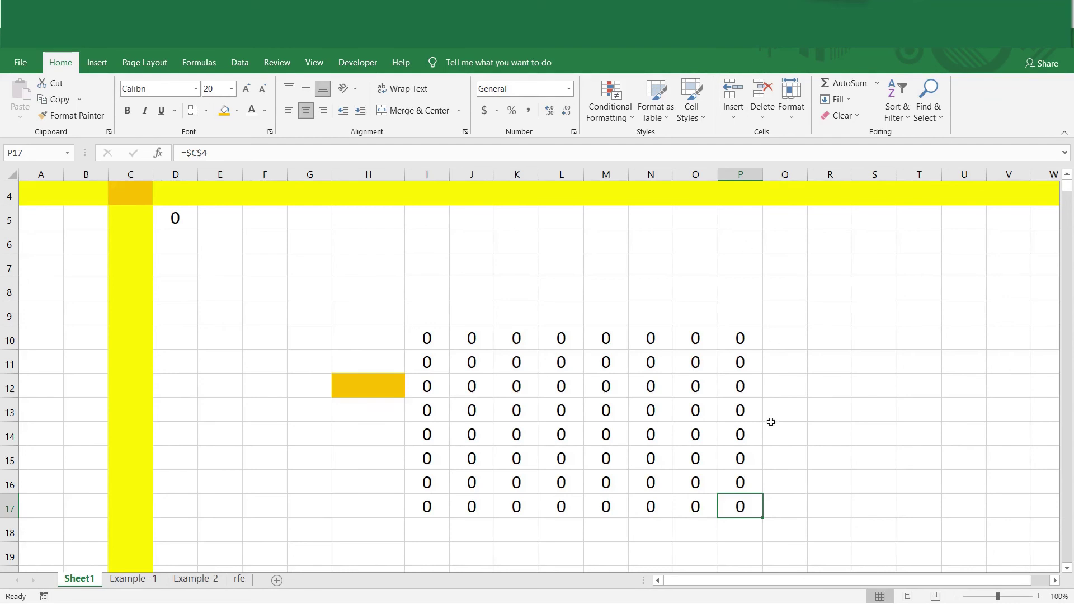
pyautogui.hotkey('alt', 'Tab')
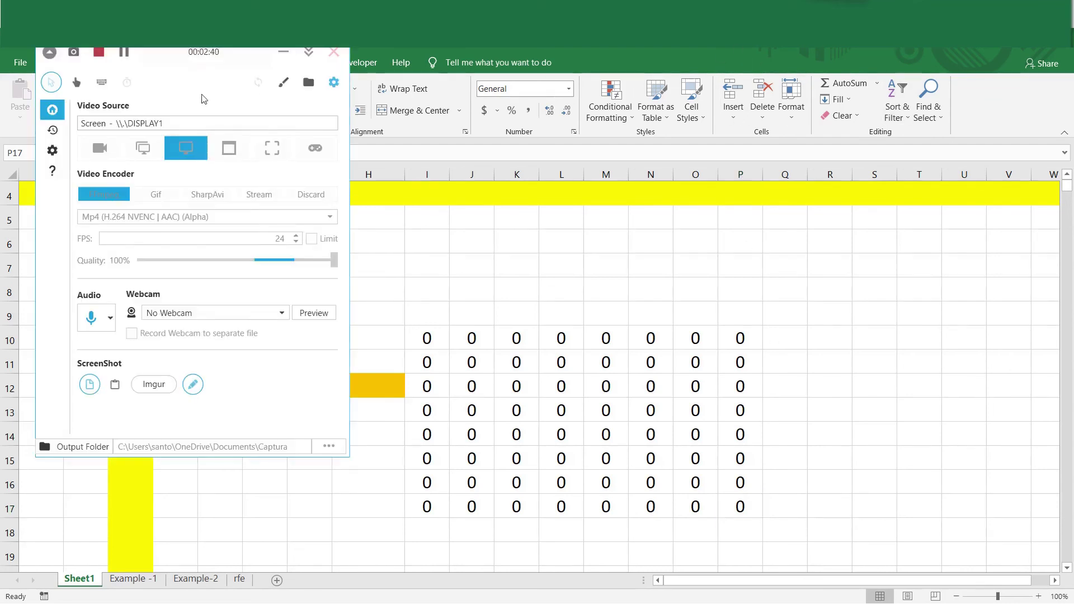
pyautogui.click(98, 52)
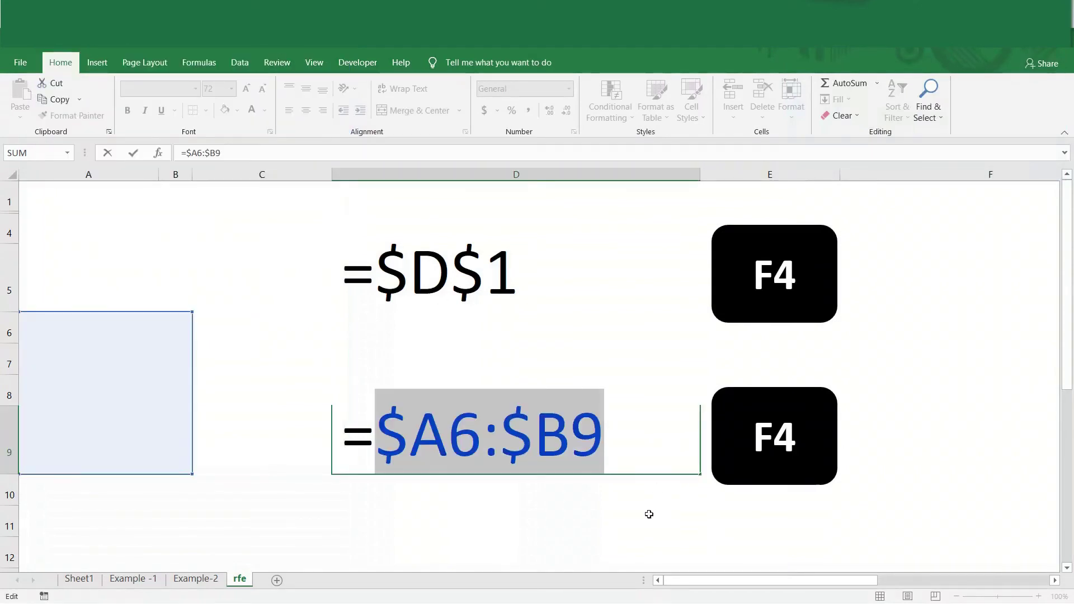
# Remove both dollar signs from the formula in D5 so it reads =D1.
pyautogui.press('Escape')
pyautogui.click(542, 321)
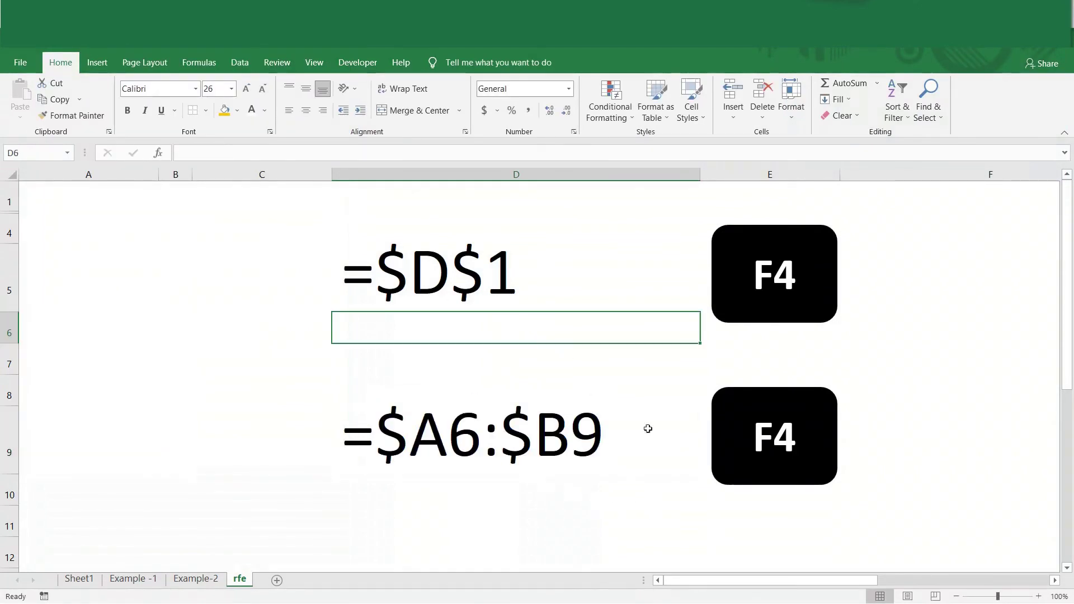
pyautogui.doubleClick(435, 272)
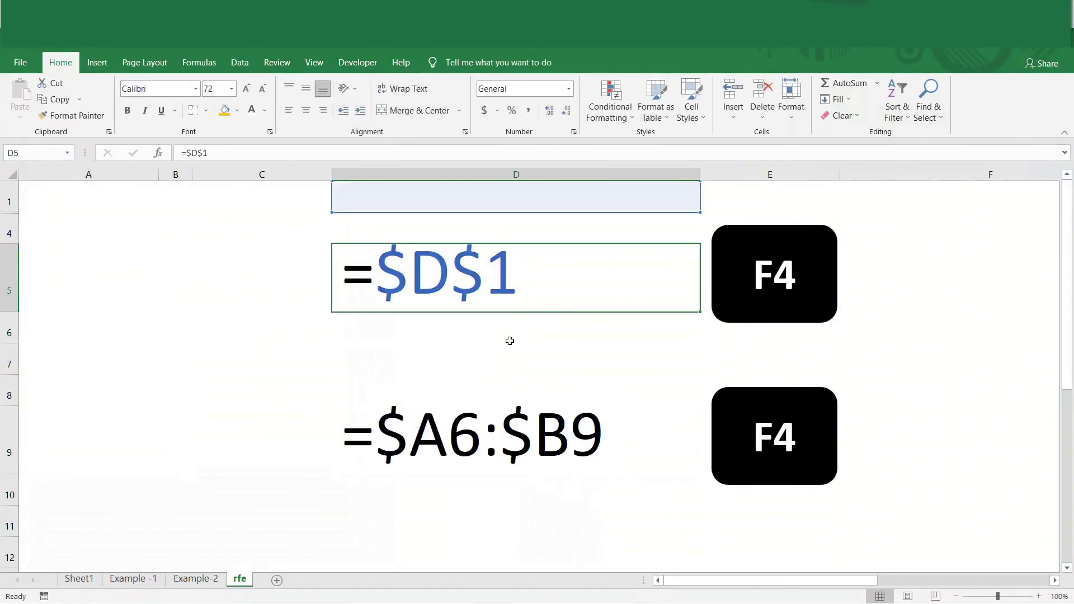
pyautogui.doubleClick(416, 280)
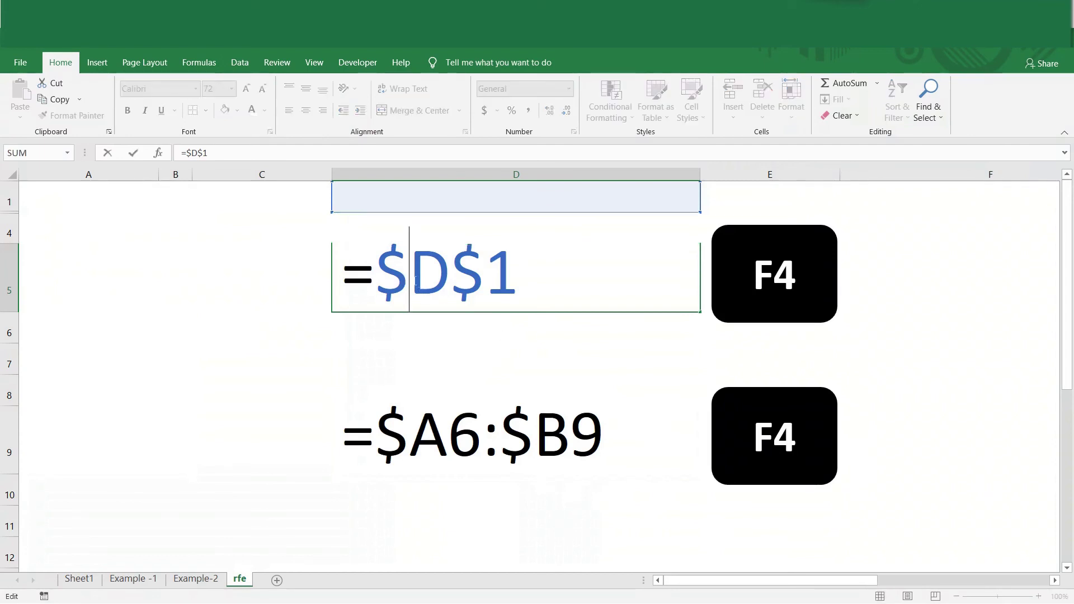
pyautogui.press('BackSpace')
pyautogui.press('Right')
pyautogui.press('Right')
pyautogui.press('BackSpace')
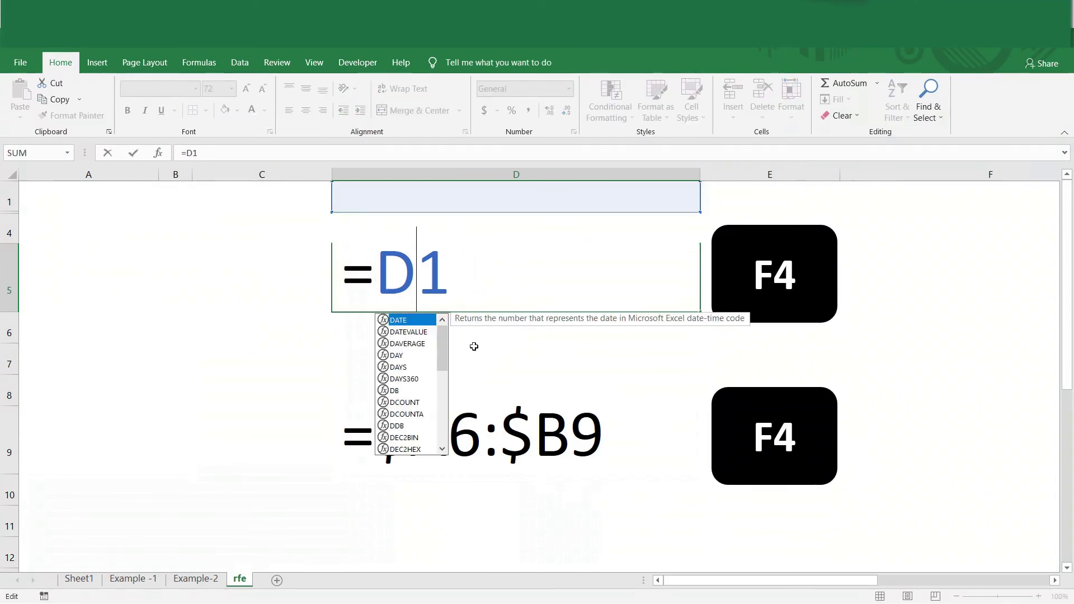
pyautogui.press('Return')
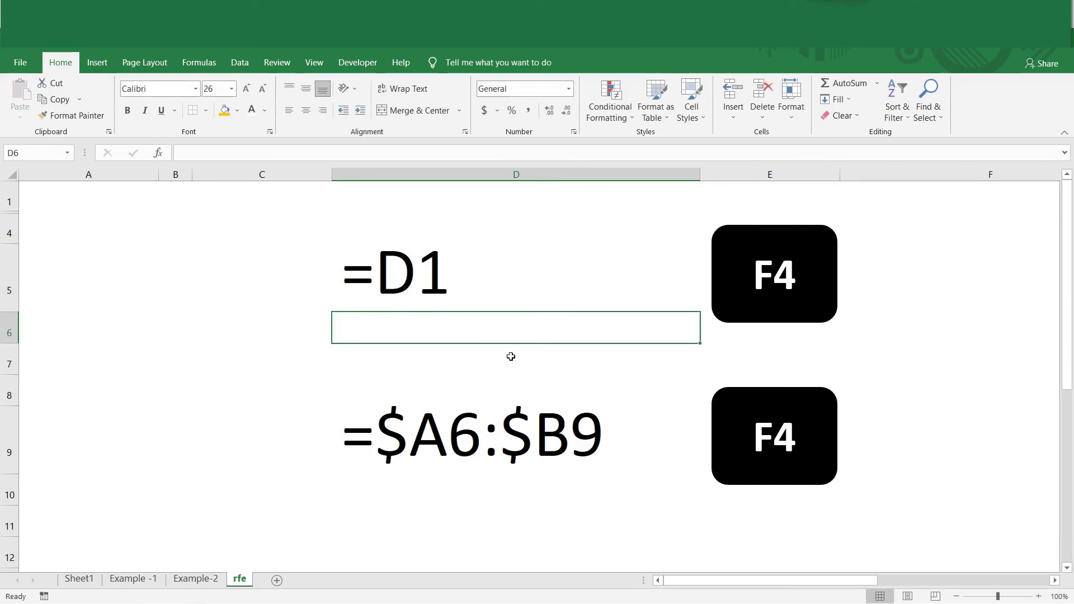
# Add dollar signs before the column and row in D5 to make the formula =$D$1.
pyautogui.click(393, 285)
pyautogui.doubleClick(375, 274)
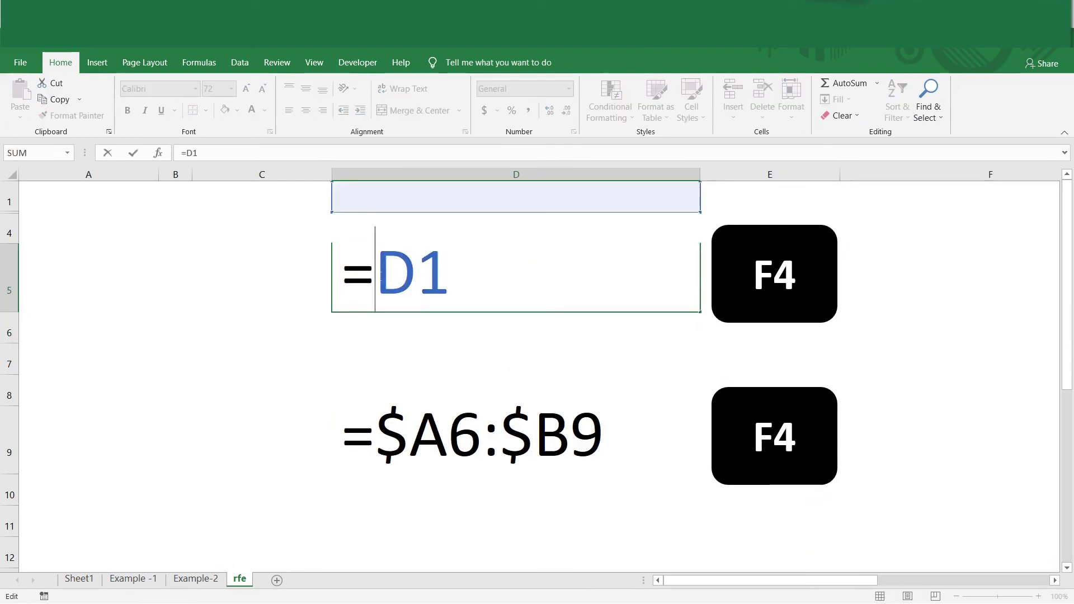
pyautogui.write('$')
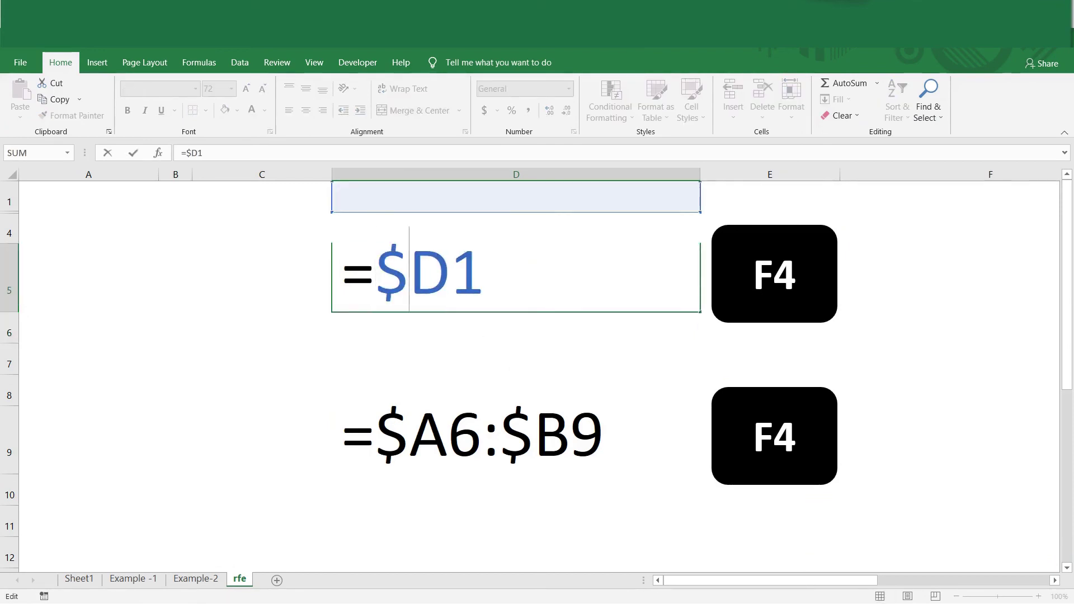
pyautogui.press('Right')
pyautogui.press('Right')
pyautogui.press('Left')
pyautogui.write('$')
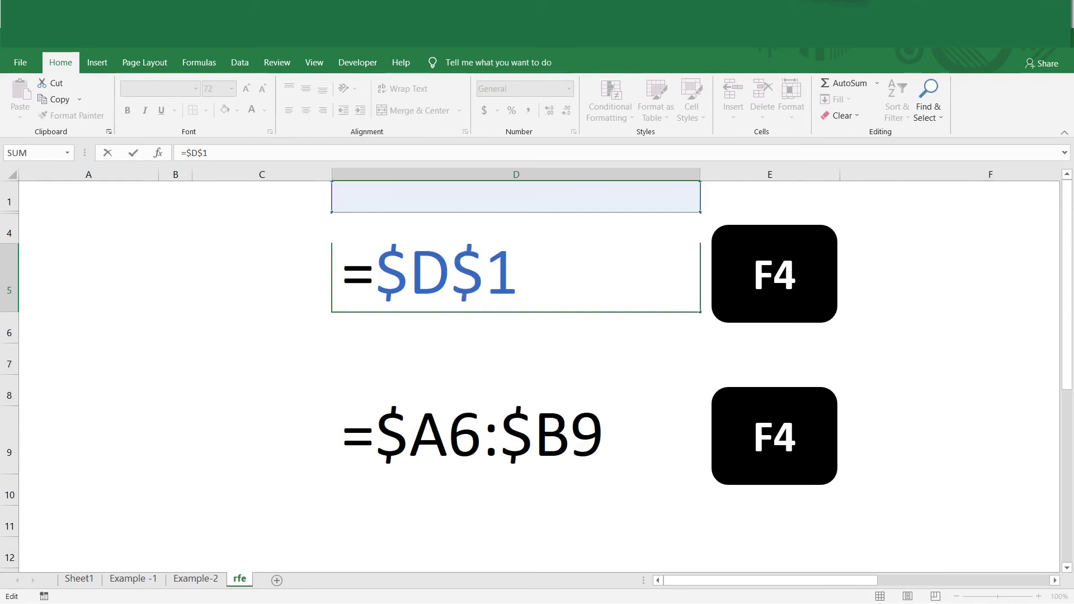
pyautogui.press('Return')
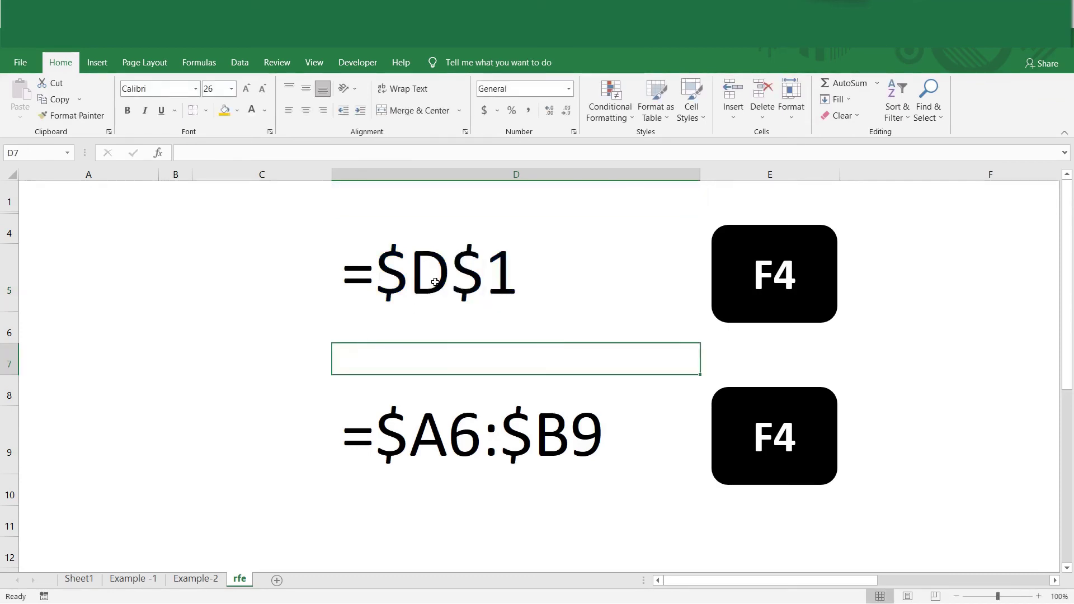
# Cycle the reference in D5 through its relative, mixed and absolute forms and enter it as =$D1.
pyautogui.press('Up')
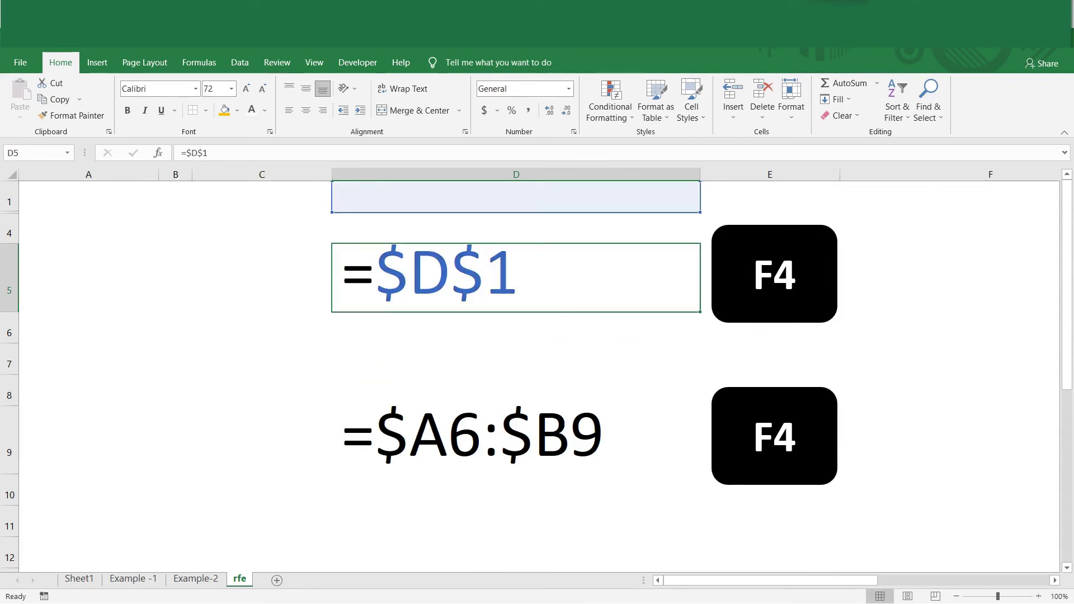
pyautogui.moveTo(186, 152); pyautogui.dragTo(208, 153)
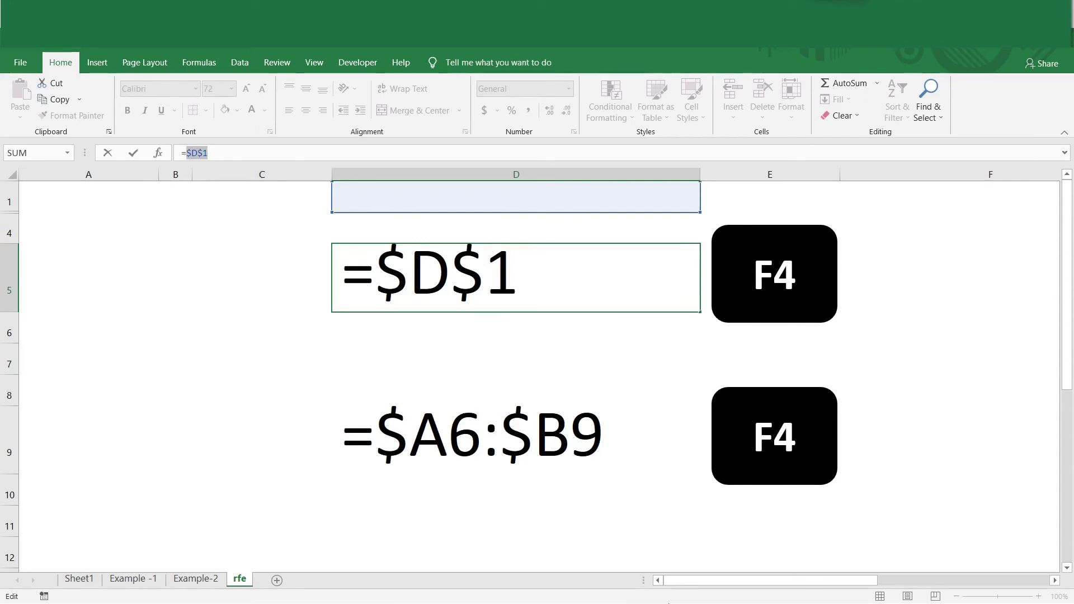
pyautogui.press('F4')
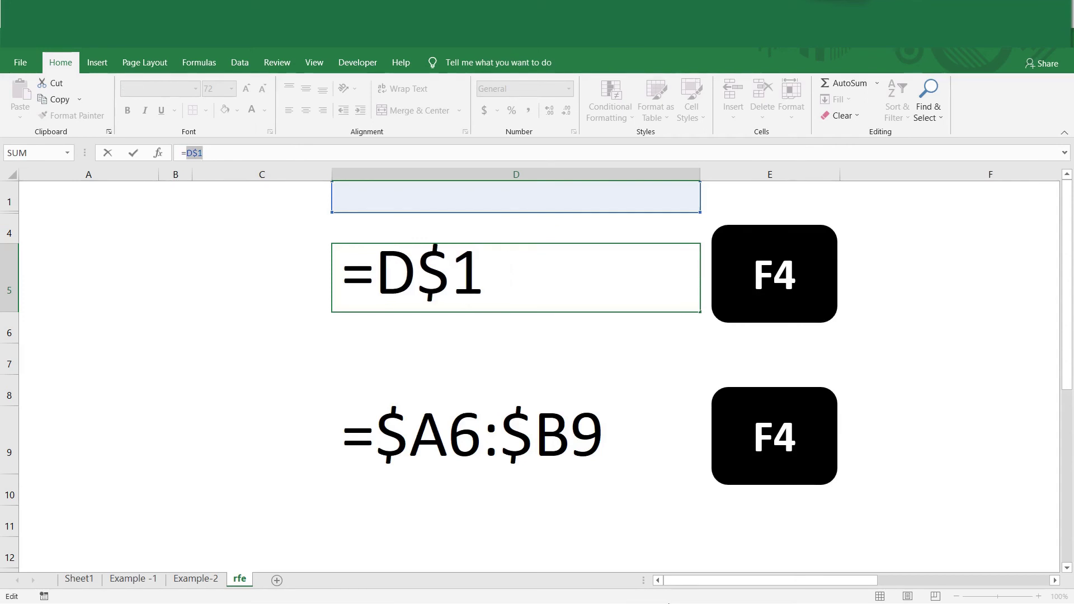
pyautogui.press('F4')
pyautogui.press('F4')
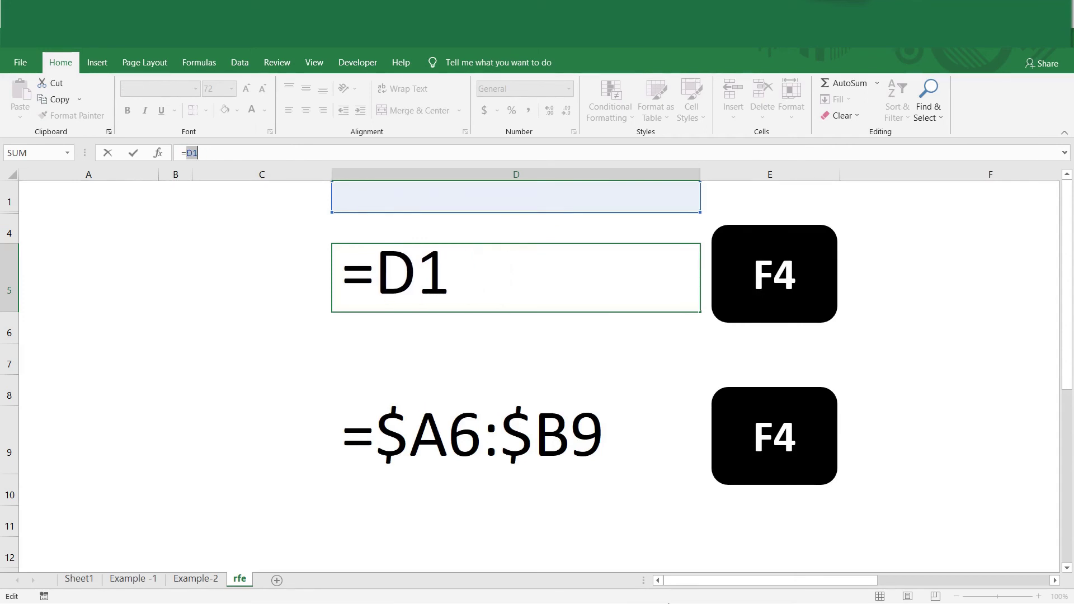
pyautogui.press('F4')
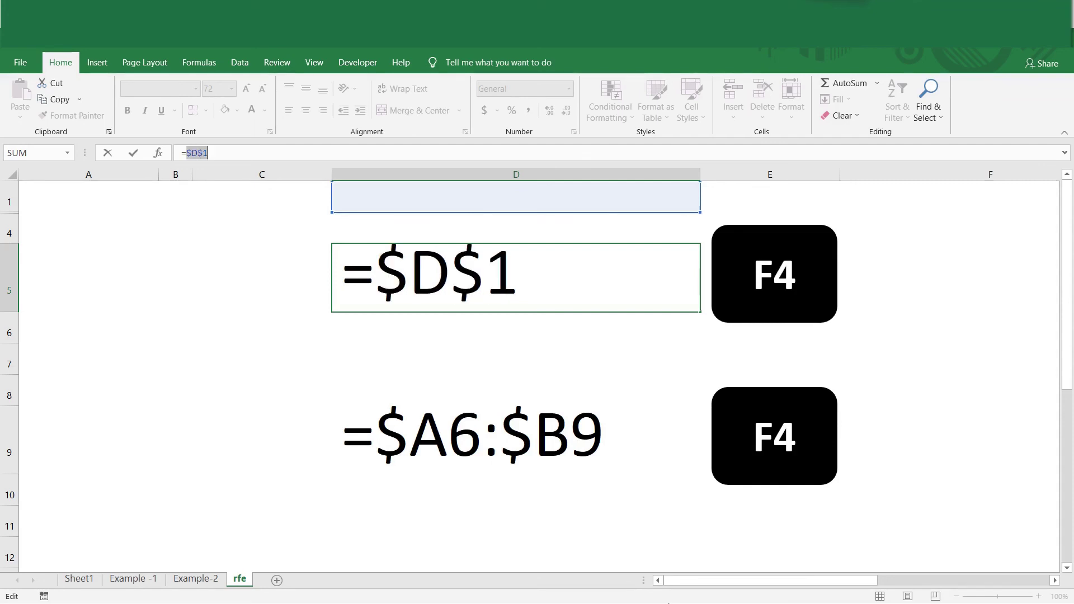
pyautogui.press('F4')
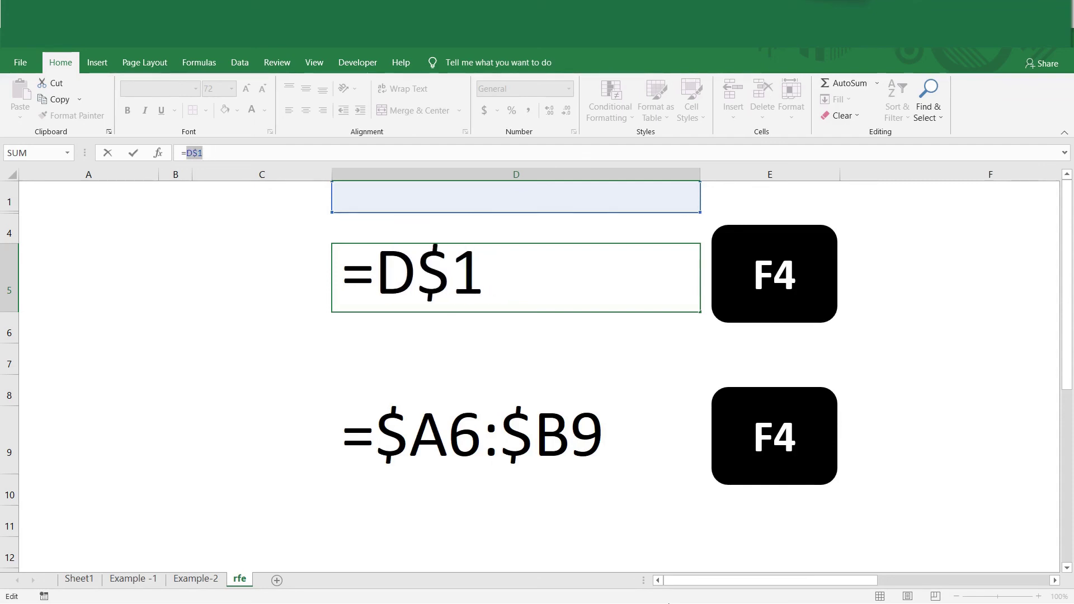
pyautogui.press('F4')
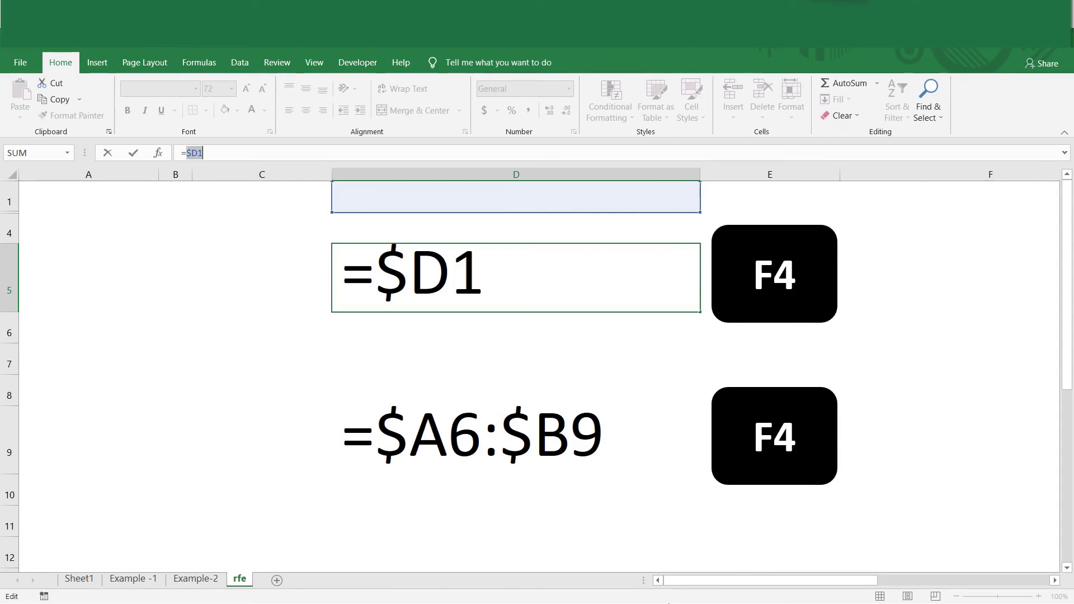
pyautogui.press('Return')
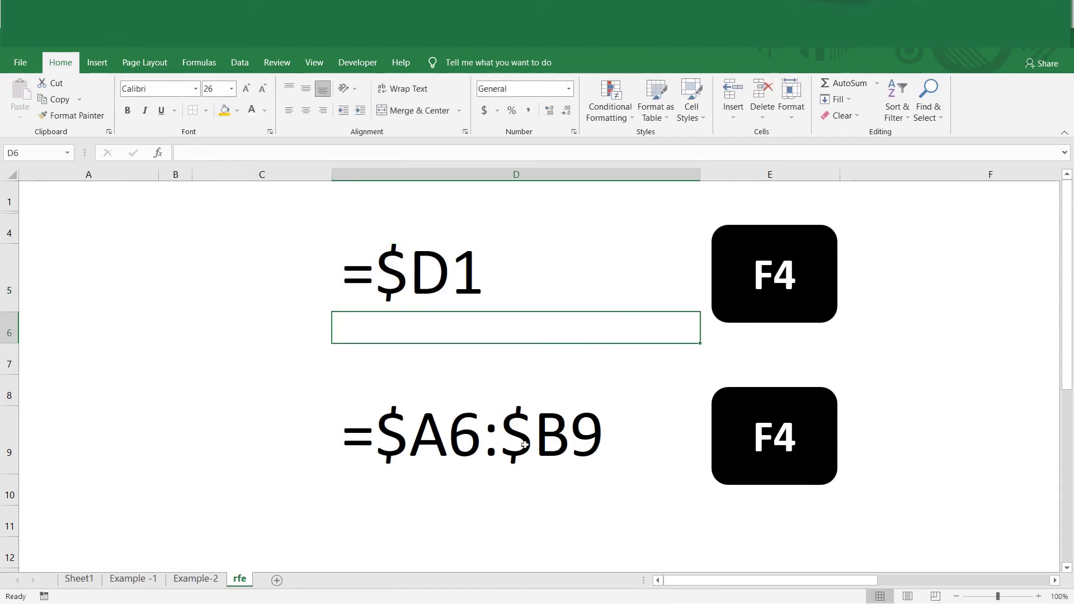
# Cycle the range reference in D9 through A6:B9, $A$6:$B$9 and A$6:B$9, and enter it as =$A6:$B9.
pyautogui.doubleClick(491, 441)
pyautogui.doubleClick(493, 440)
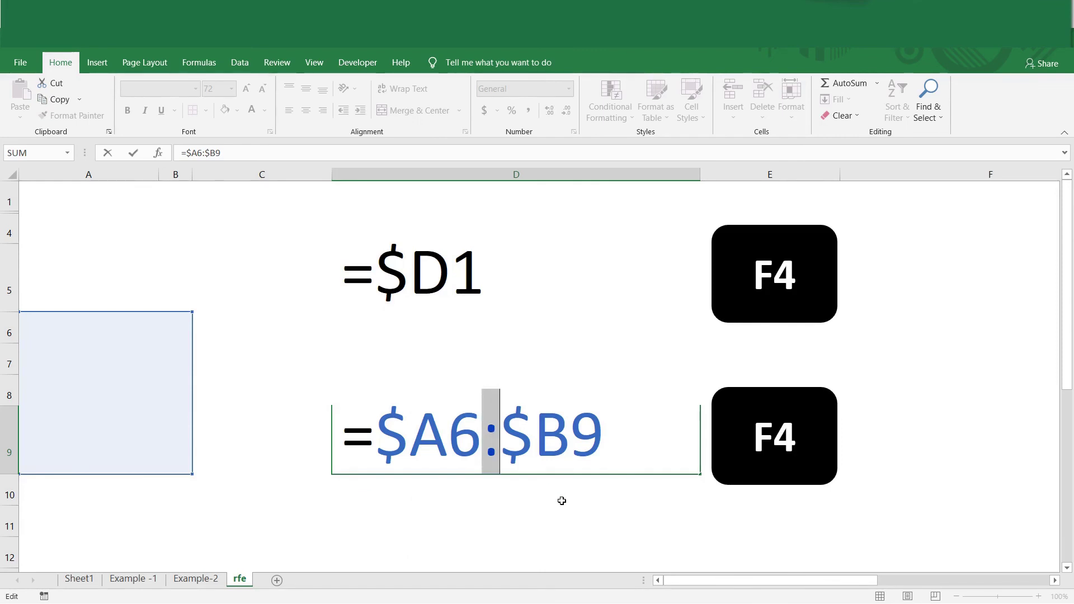
pyautogui.press('F4')
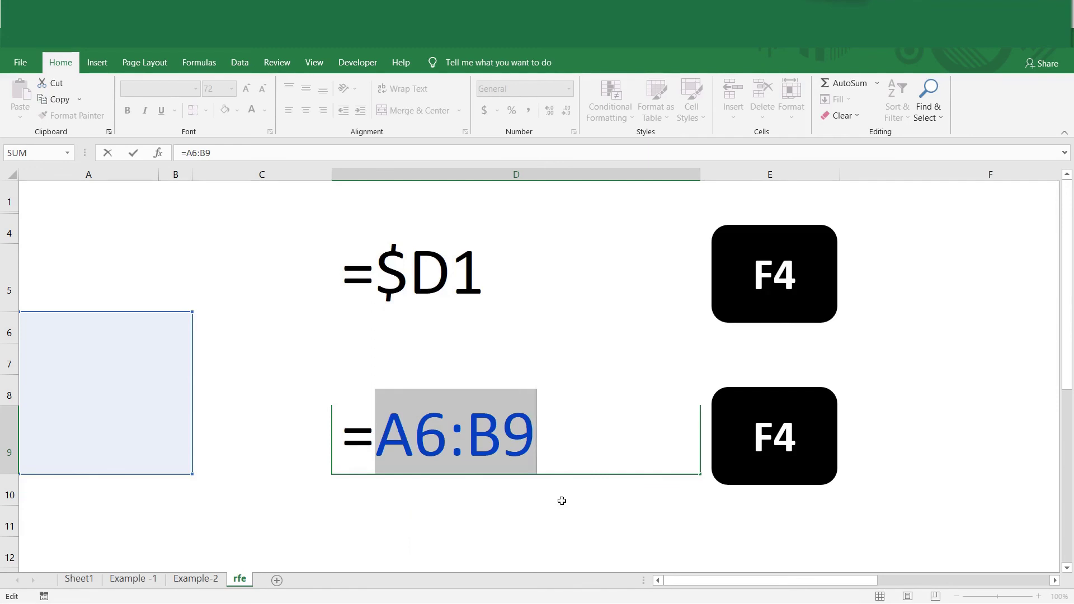
pyautogui.press('F4')
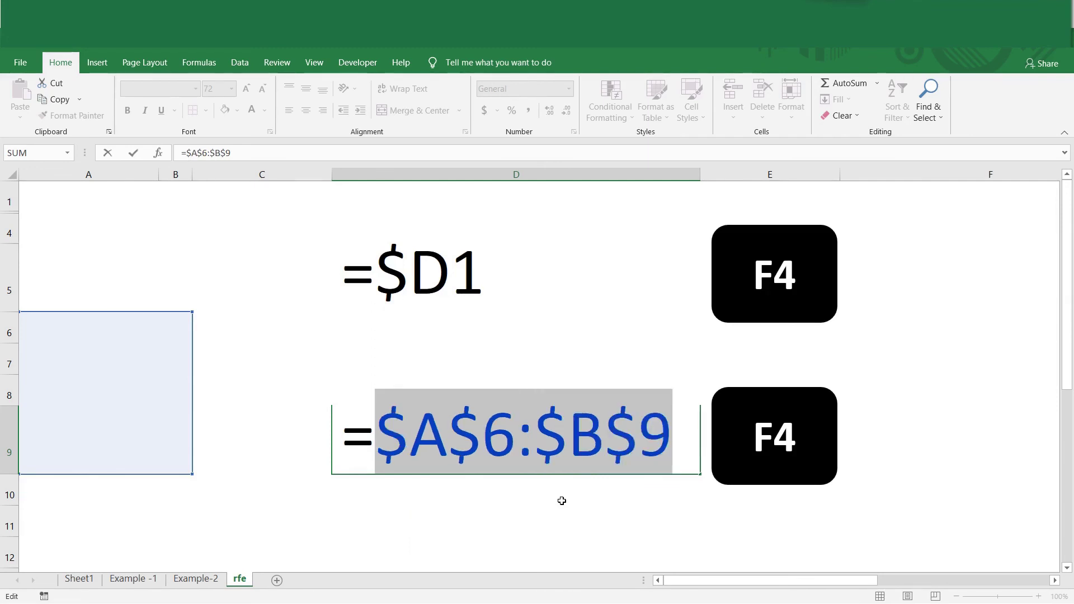
pyautogui.press('F4')
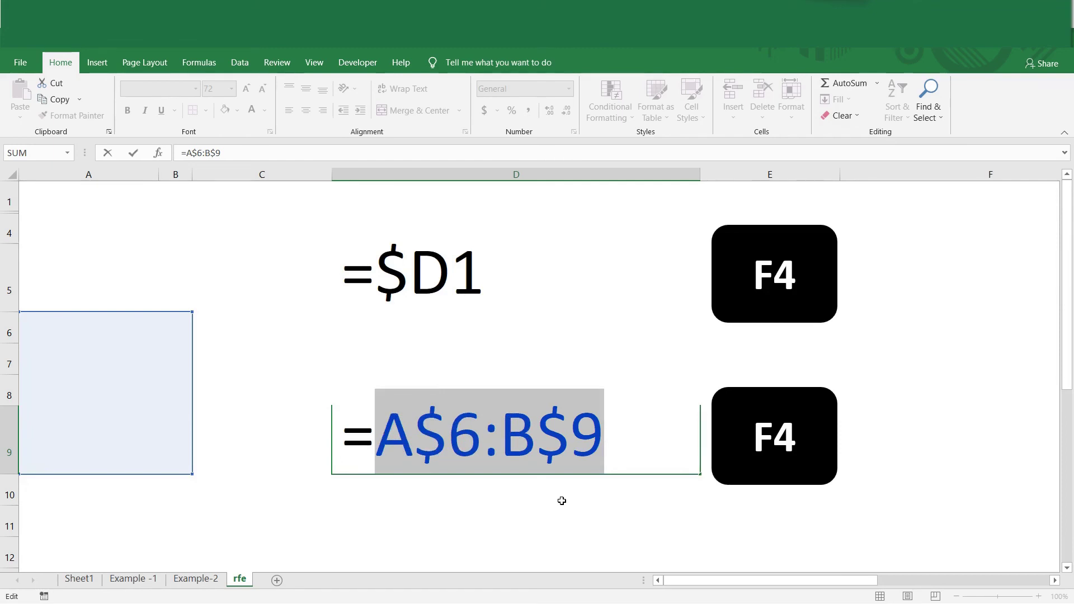
pyautogui.press('F4')
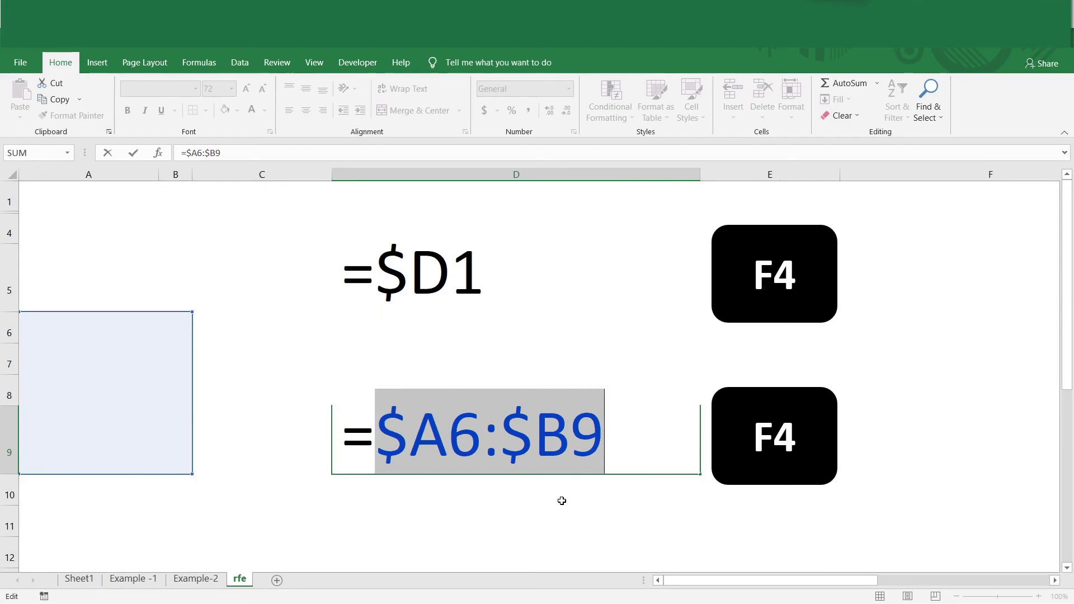
pyautogui.press('Return')
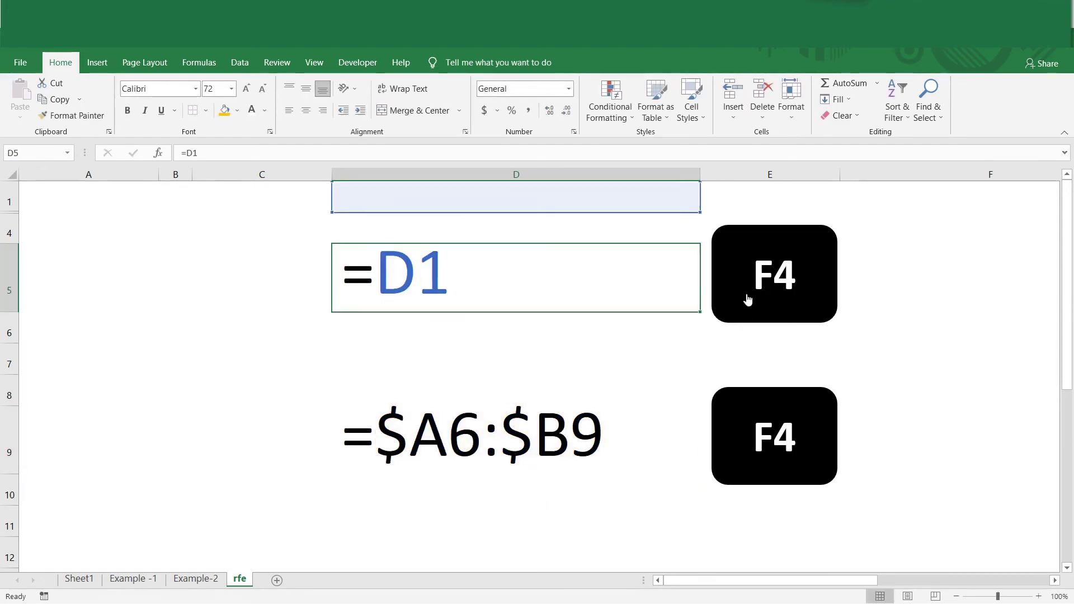
# Cycle the reference type in D5 from =D1 until the formula reads =$D1.
pyautogui.press('F4')
pyautogui.press('F4')
pyautogui.press('F4')
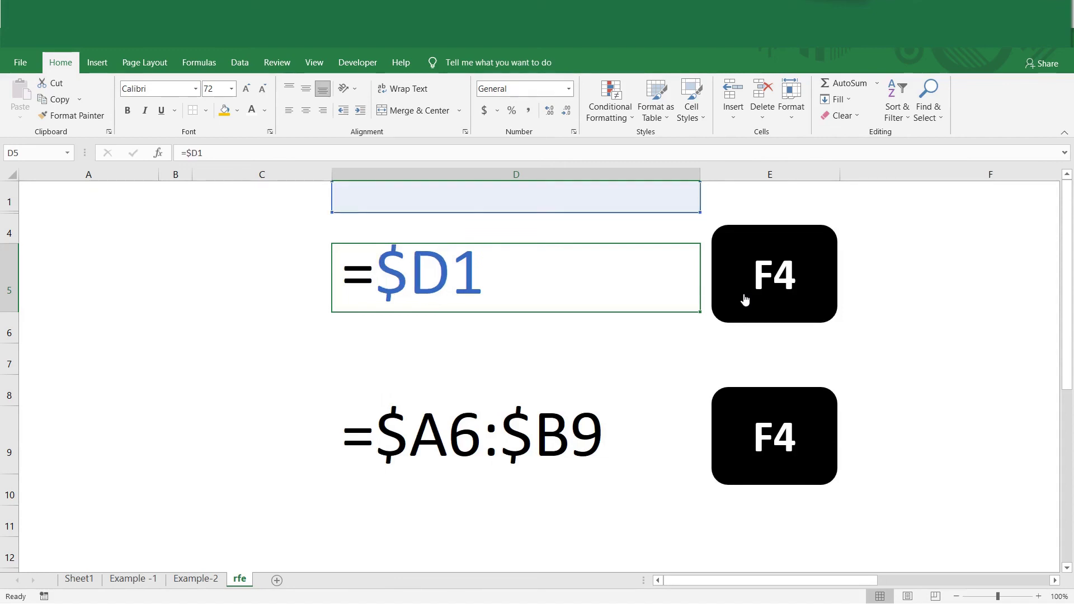
# Cycle the single-cell reference in D5 through =$D$1, =D1 and =D$1, finishing on =$D1.
pyautogui.press('F4')
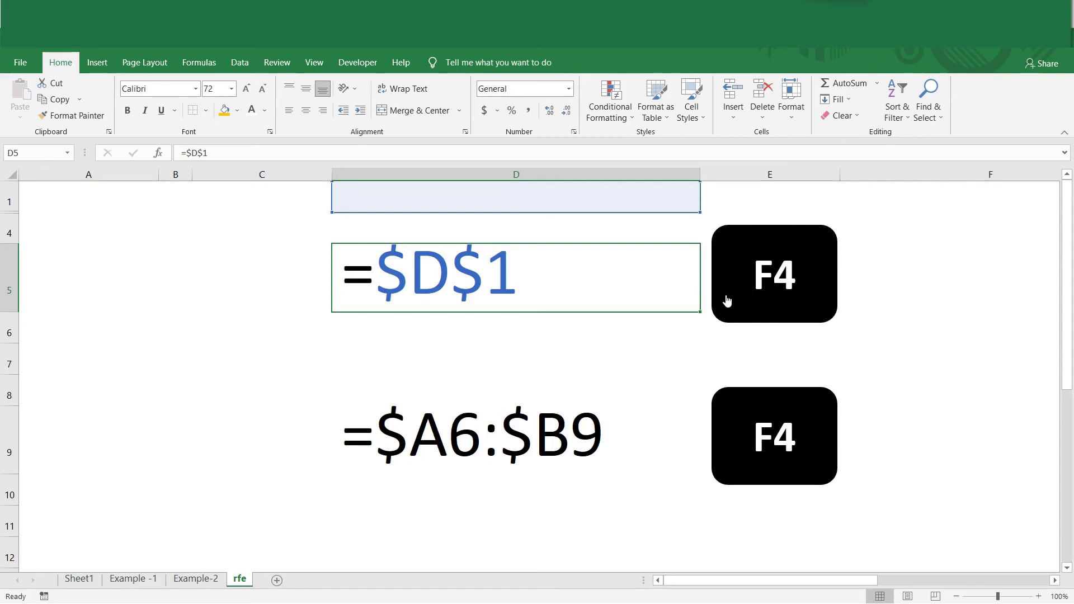
pyautogui.press('F4')
pyautogui.press('F4')
pyautogui.press('F4')
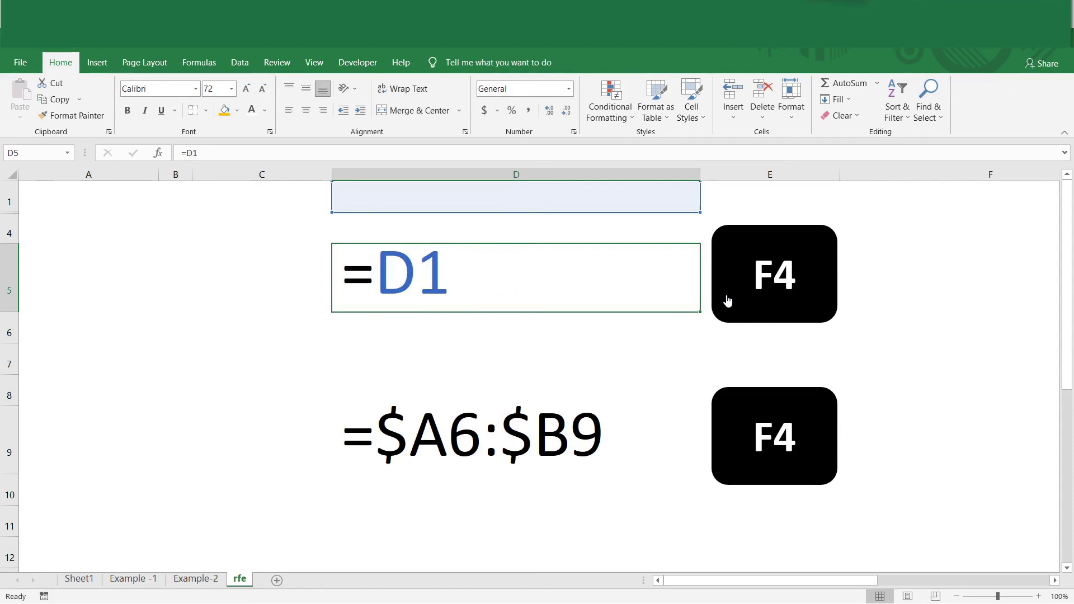
pyautogui.press('F4')
pyautogui.press('F4')
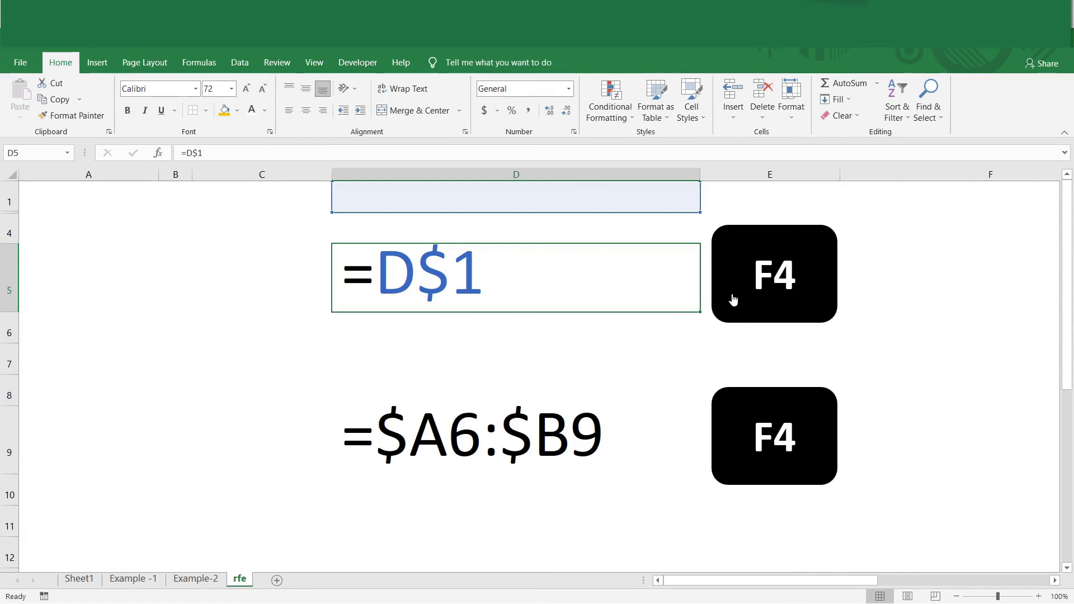
pyautogui.press('F4')
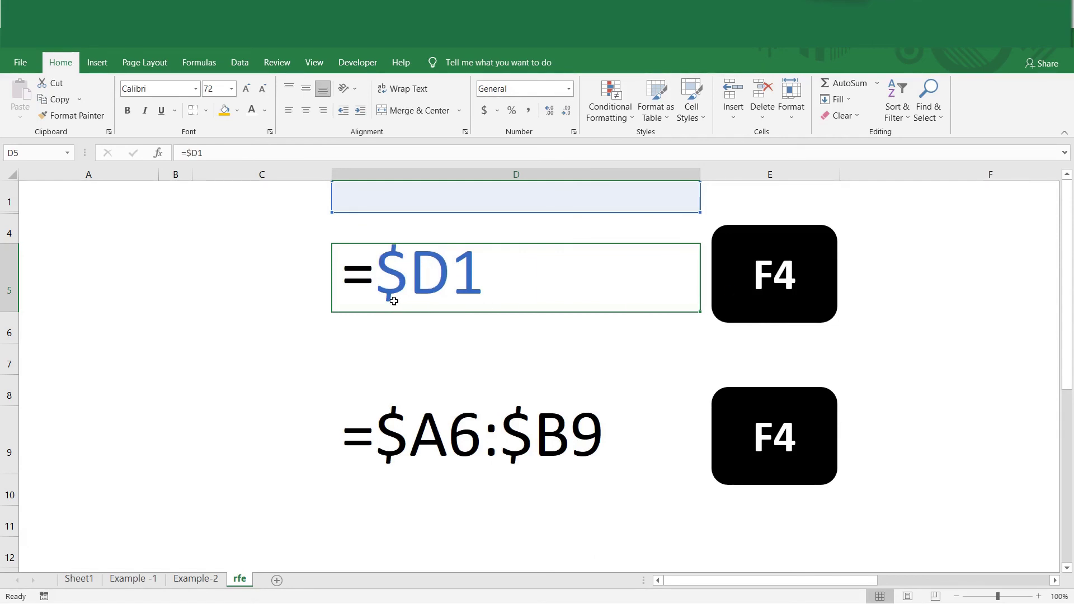
# Highlight the colon between the two corner references in D9's range formula and leave the cell.
pyautogui.doubleClick(490, 442)
pyautogui.moveTo(488, 442); pyautogui.dragTo(496, 444)
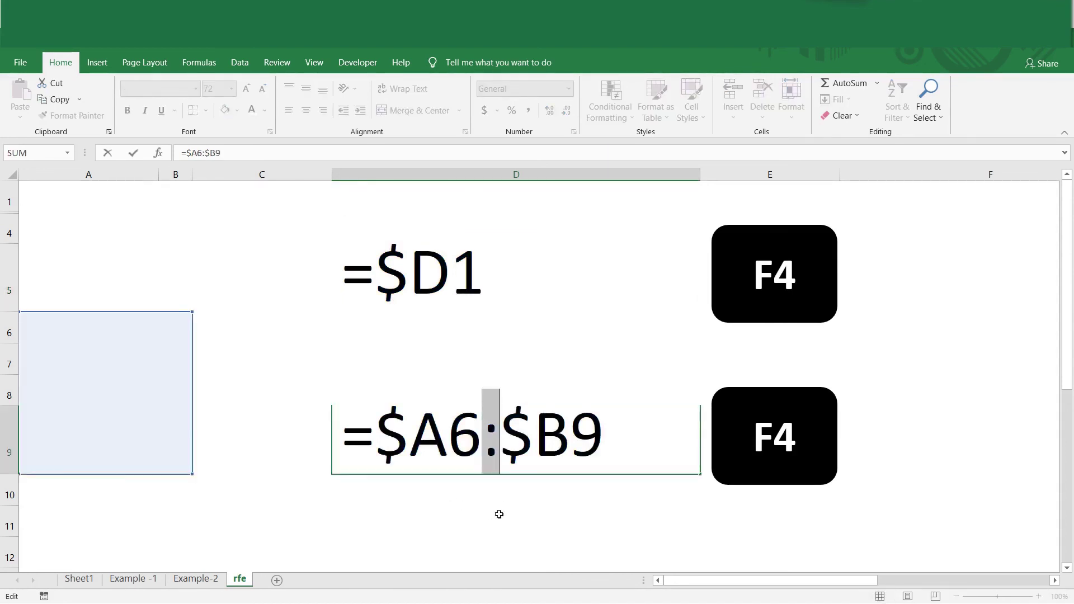
pyautogui.click(497, 511)
pyautogui.doubleClick(490, 428)
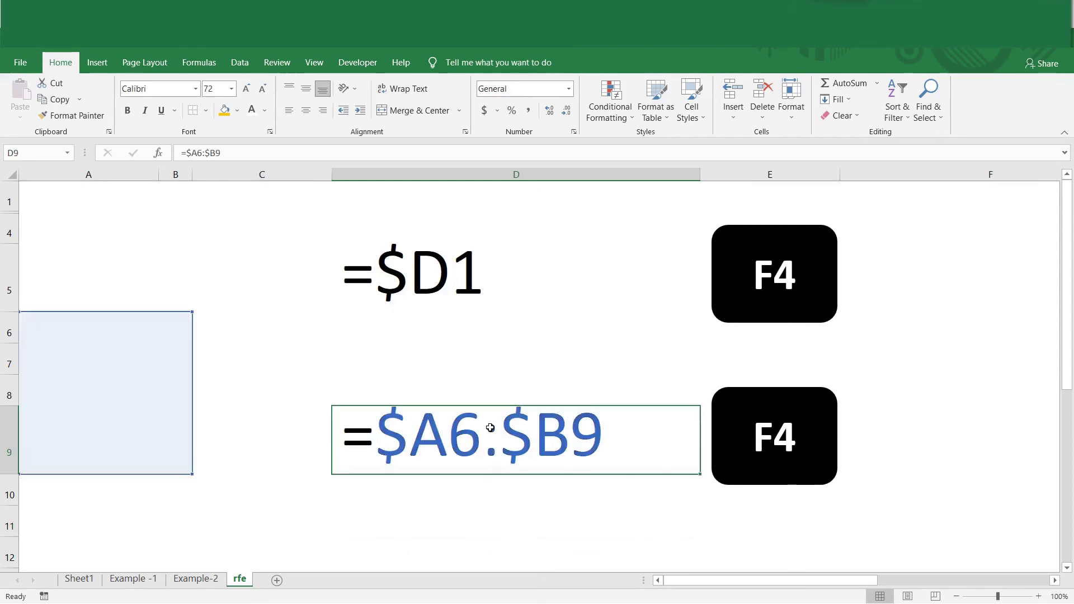
pyautogui.click(546, 516)
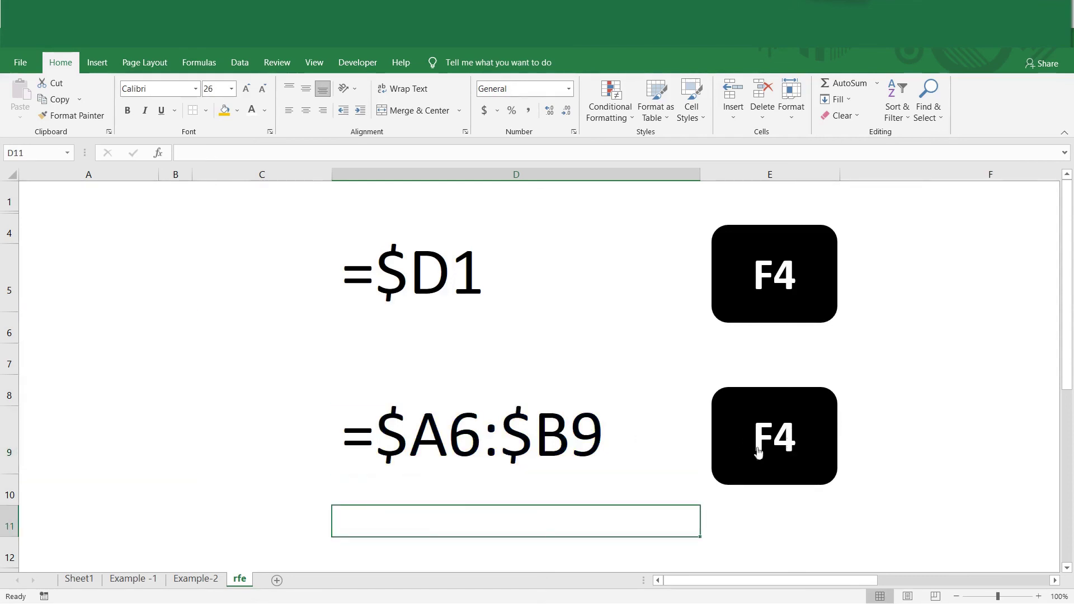
# Cycle the range reference in D9 through =$A$6:$B$9 and =A6:B9 until the formula reads =A$6:B$9.
pyautogui.click(783, 445)
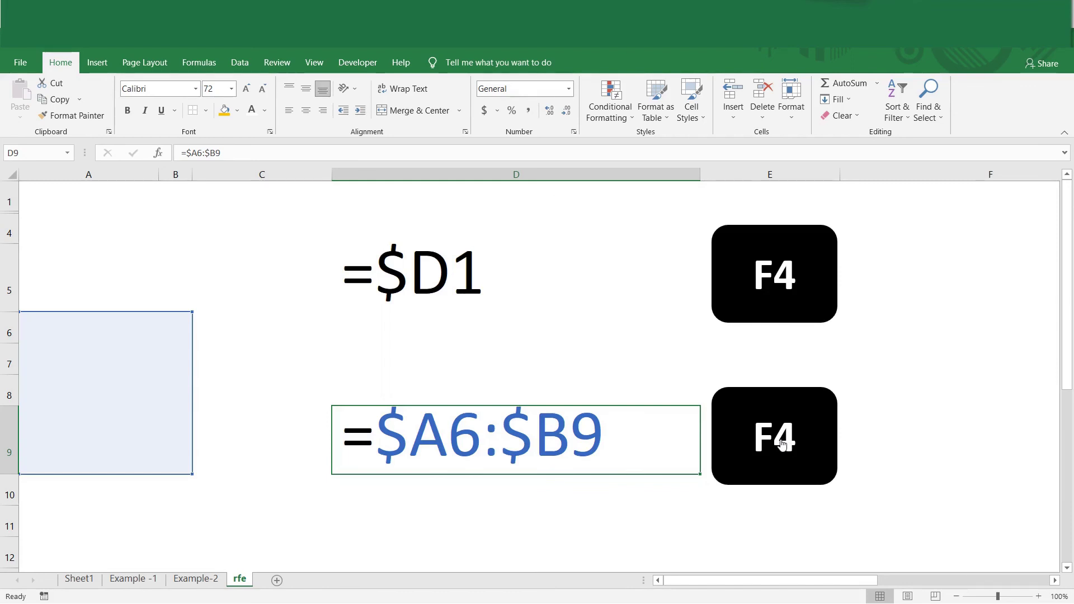
pyautogui.click(783, 445)
pyautogui.click(783, 445)
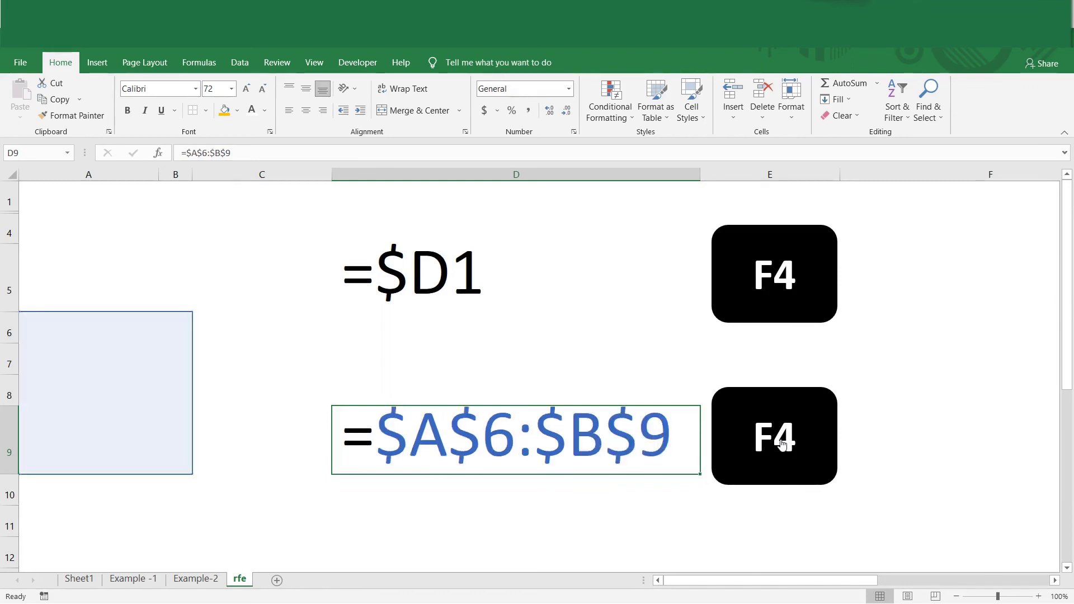
pyautogui.click(783, 445)
pyautogui.click(782, 445)
pyautogui.click(783, 444)
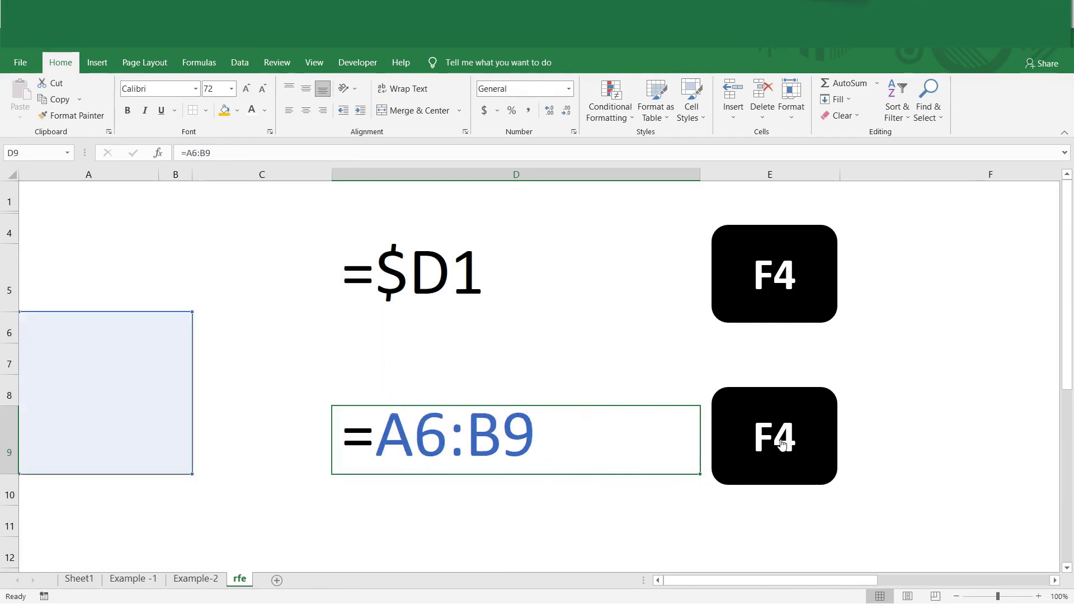
pyautogui.click(782, 444)
pyautogui.click(782, 444)
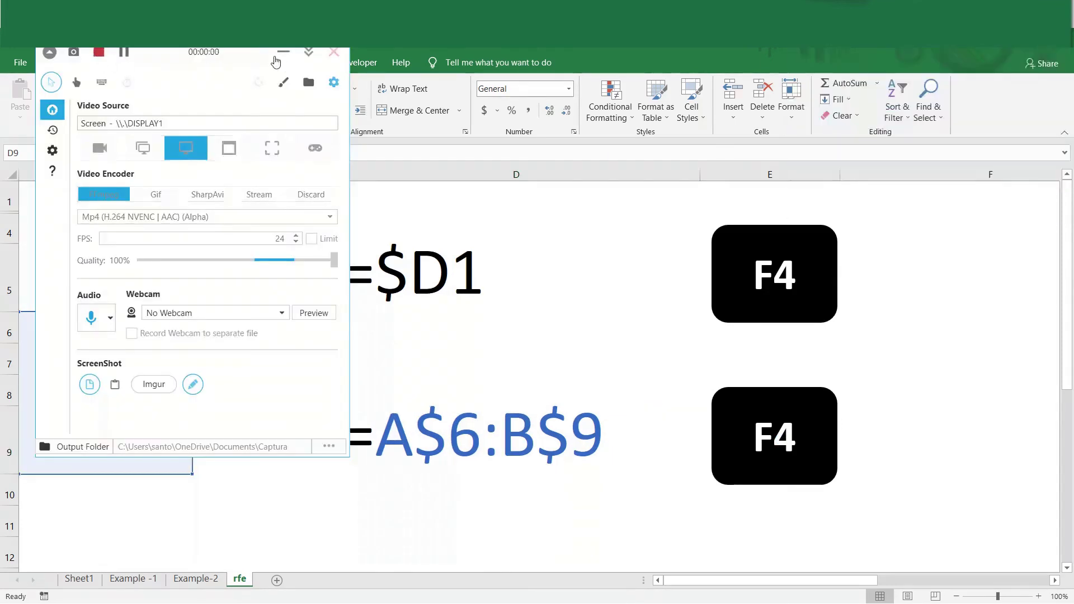
pyautogui.click(276, 58)
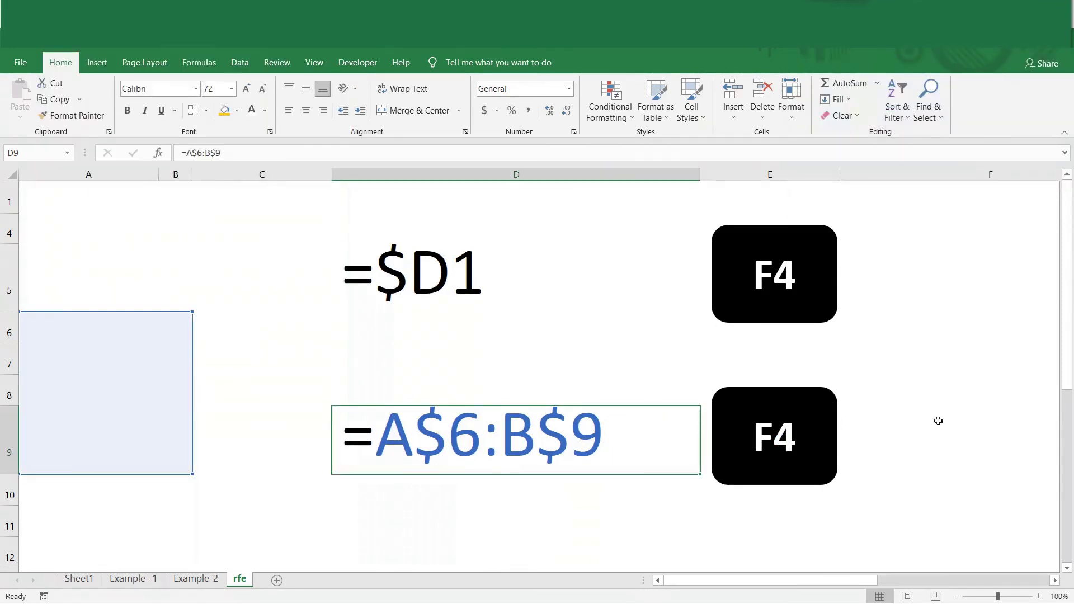